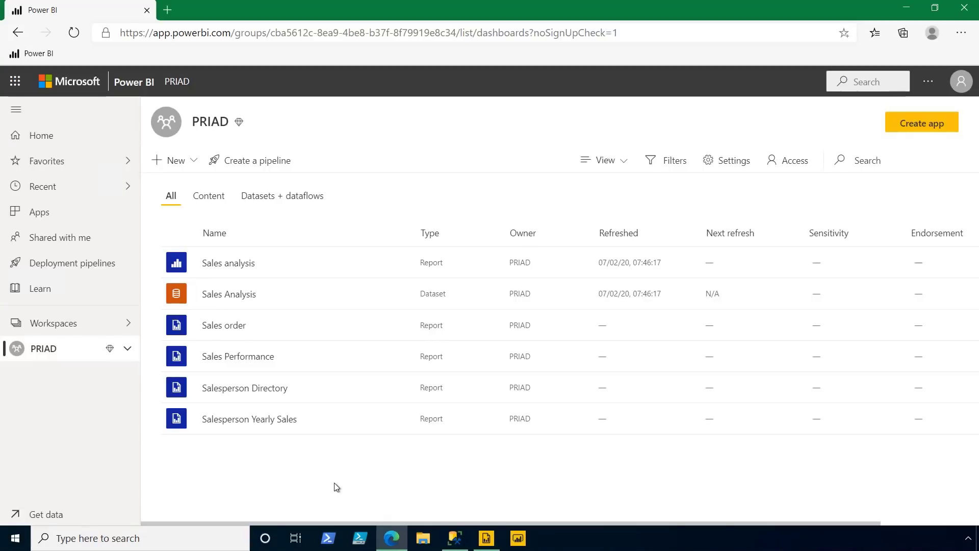
# Open Salesperson Yearly Sales and view FY2018 monthly sales for one chosen salesperson.
pyautogui.click(295, 420)
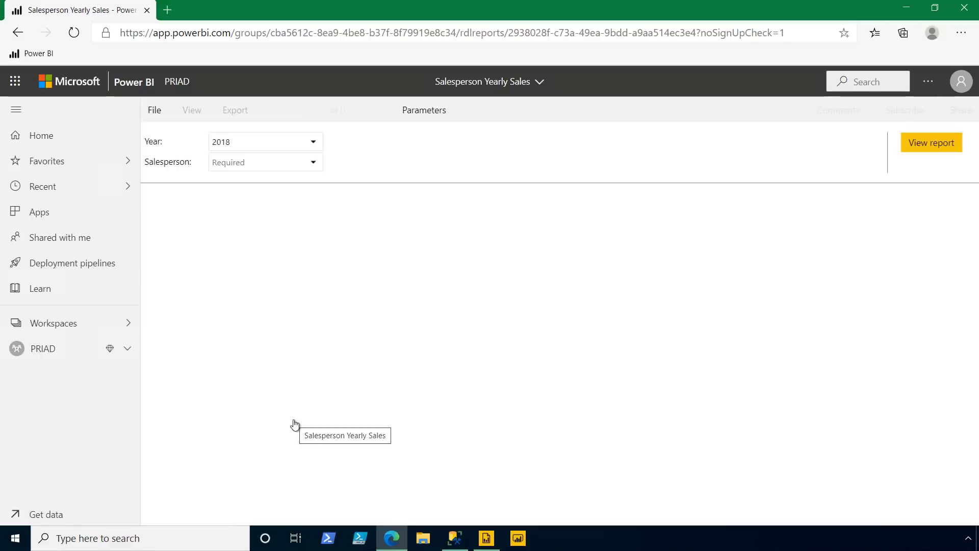
pyautogui.click(316, 169)
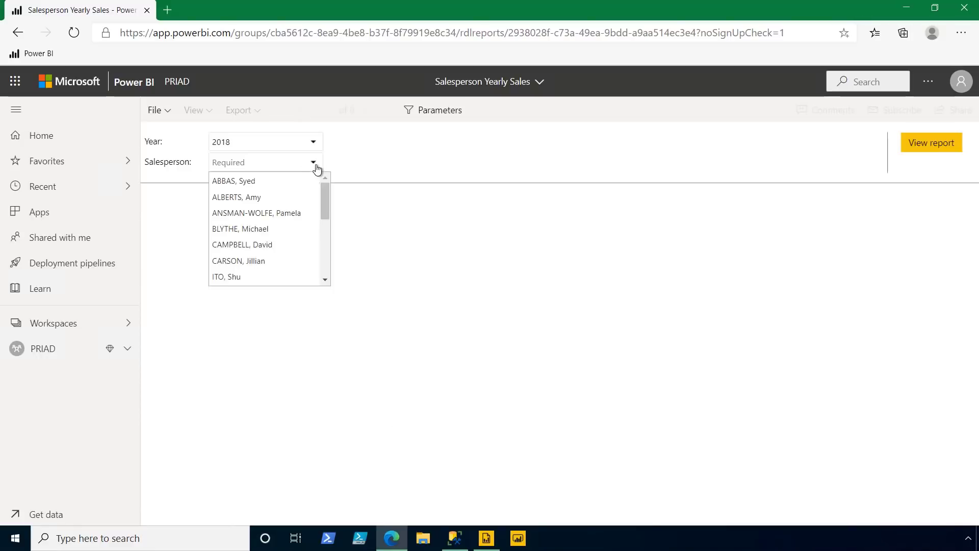
pyautogui.click(297, 230)
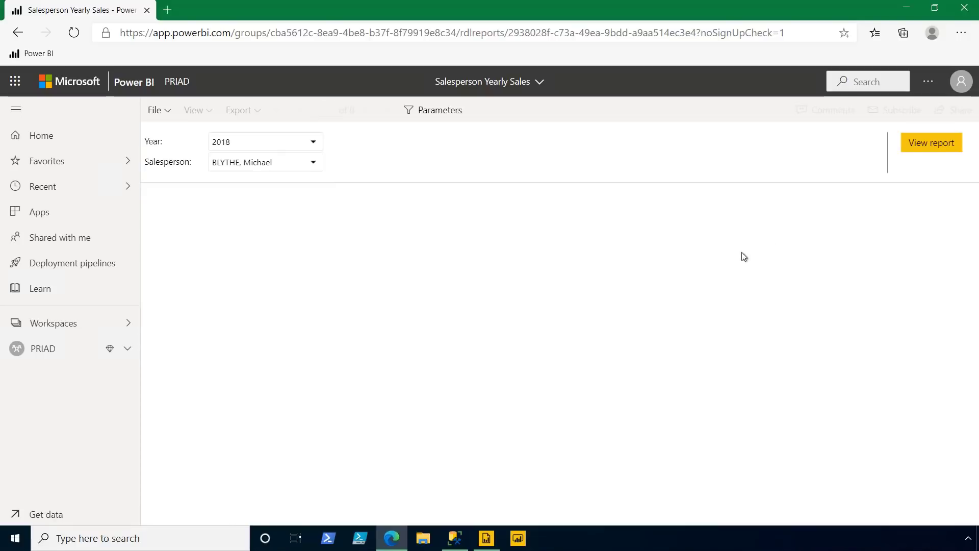
pyautogui.click(916, 153)
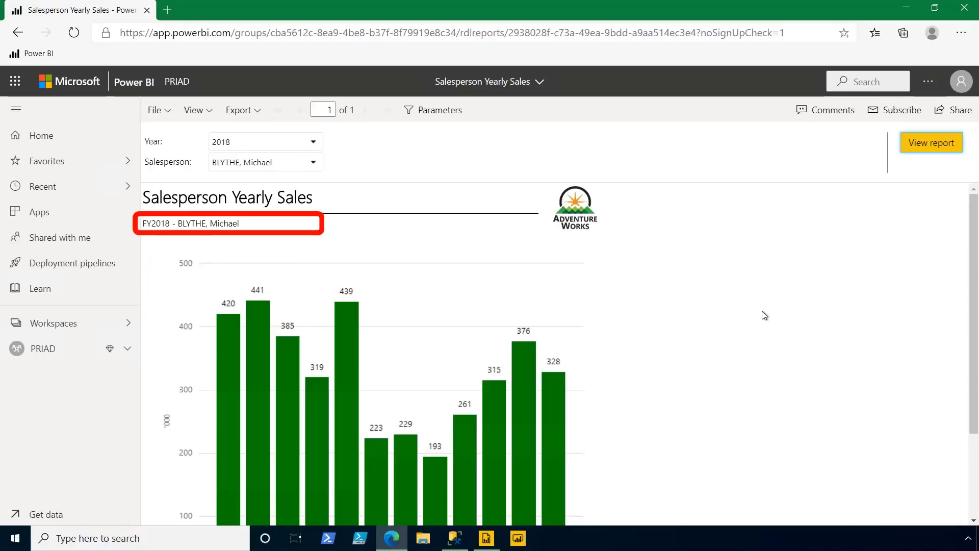
pyautogui.scroll(-3, 762, 312)
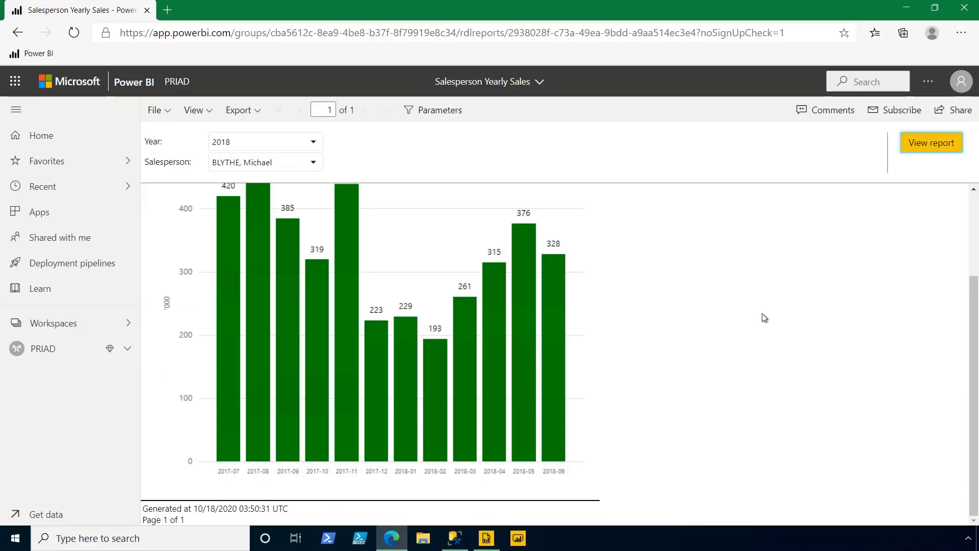
pyautogui.scroll(3, 749, 318)
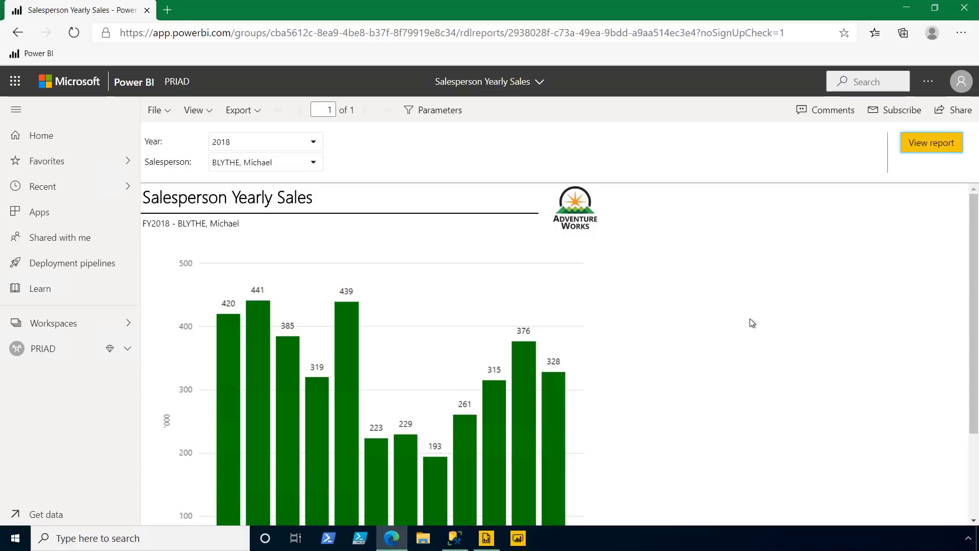
# Open Salesperson Directory from the PRIAD workspace and view it for the same salesperson.
pyautogui.click(127, 349)
pyautogui.scroll(-2, 118, 397)
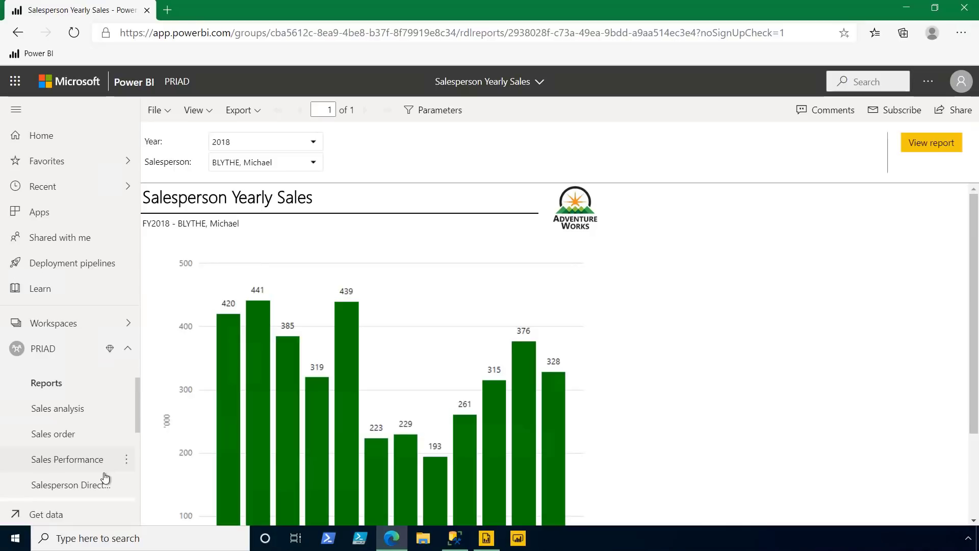
pyautogui.click(105, 485)
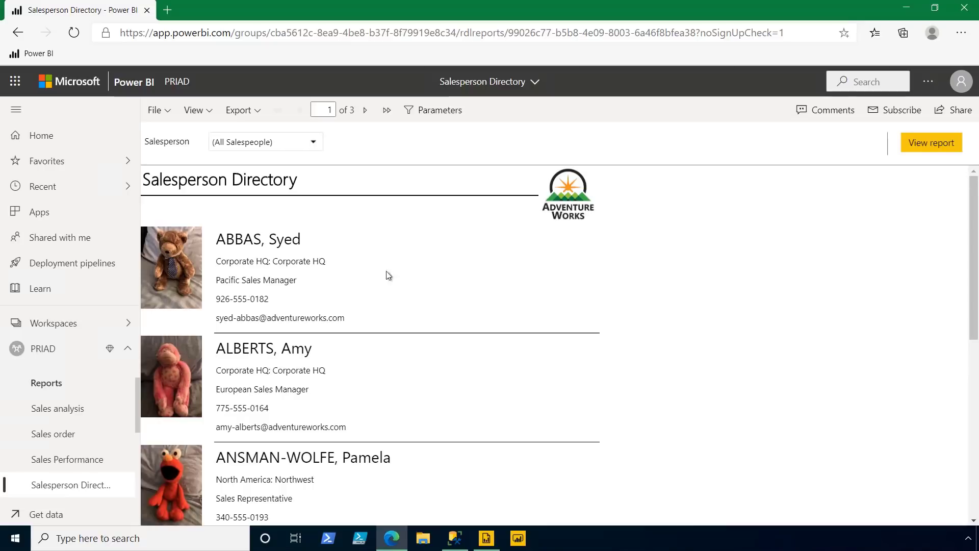
pyautogui.click(315, 144)
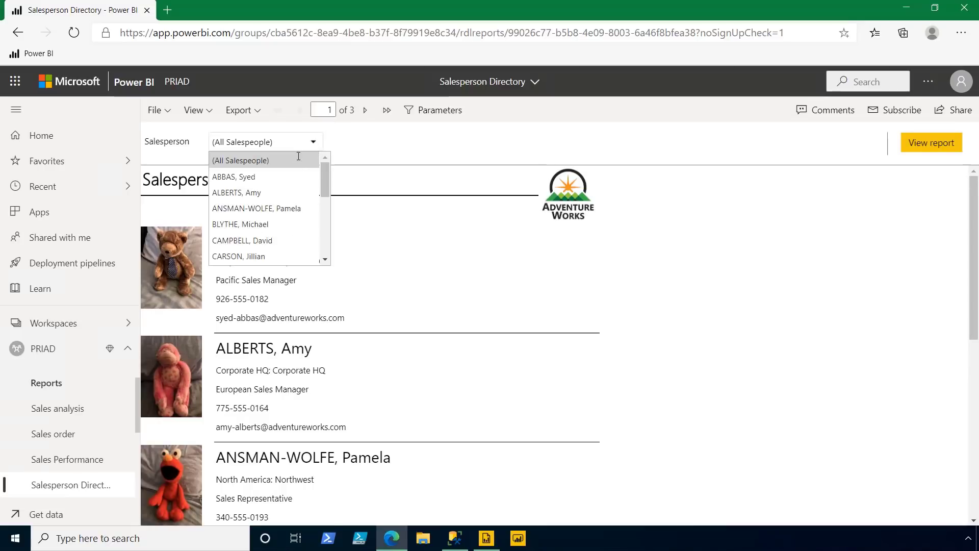
pyautogui.click(293, 224)
pyautogui.click(947, 153)
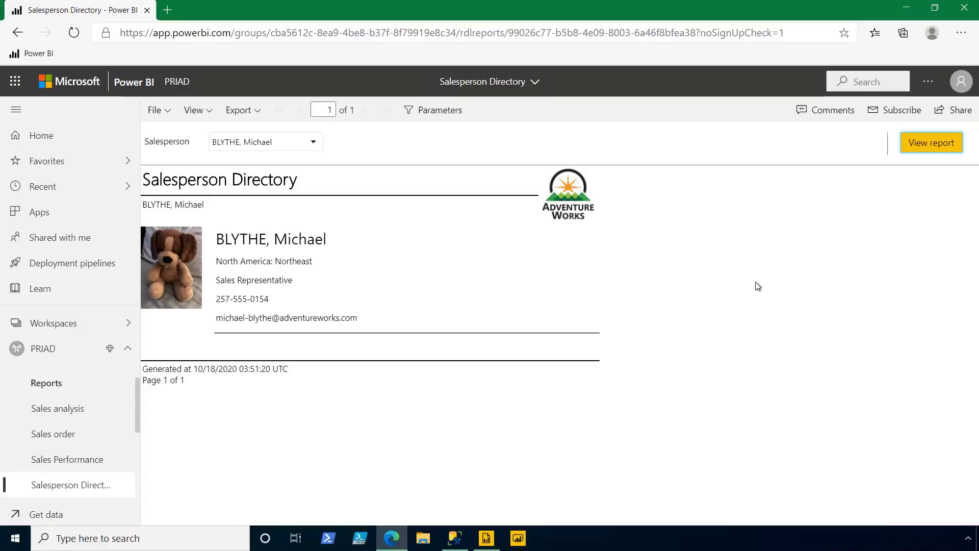
# In Report Builder, open Salesperson Yearly Sales from the PRIAD workspace on Power BI Service.
pyautogui.click(487, 538)
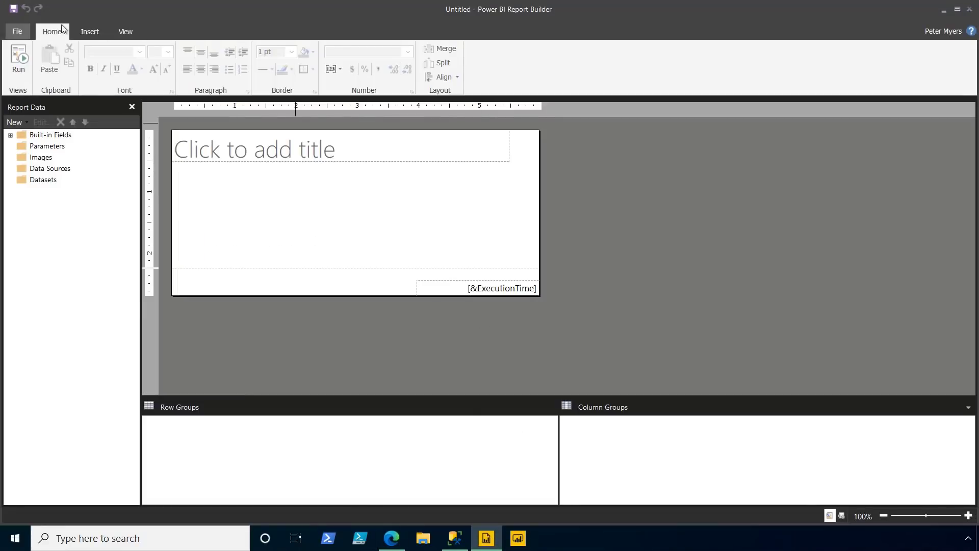
pyautogui.click(17, 31)
pyautogui.moveTo(45, 89)
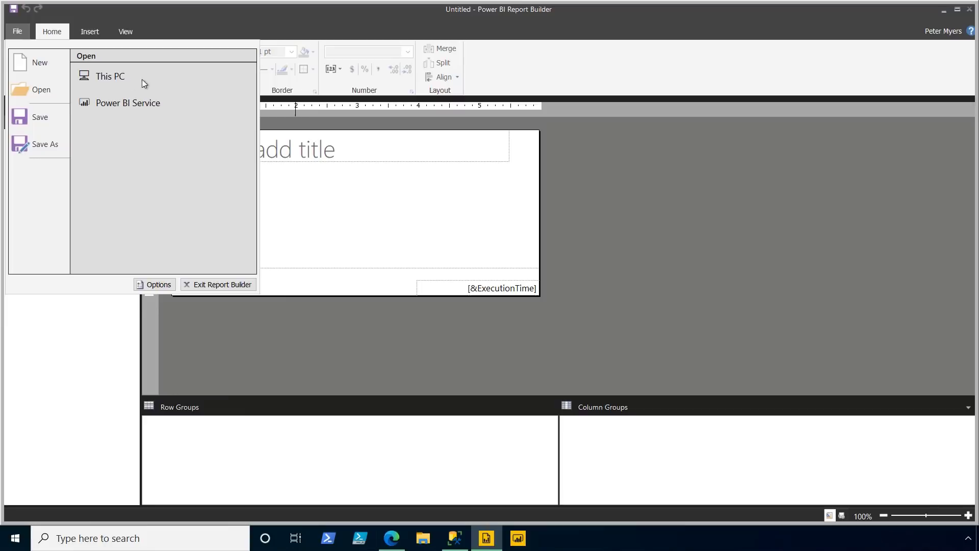
pyautogui.click(201, 107)
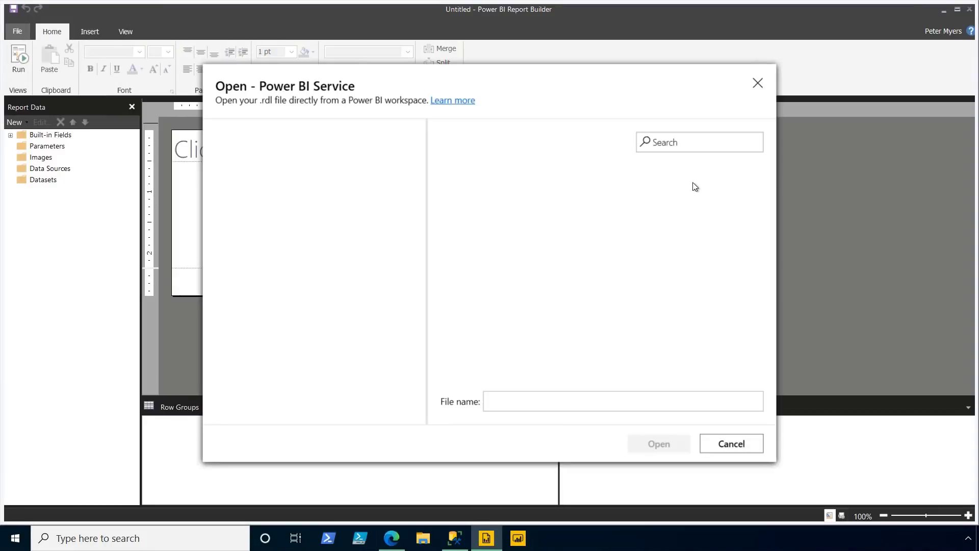
pyautogui.click(377, 357)
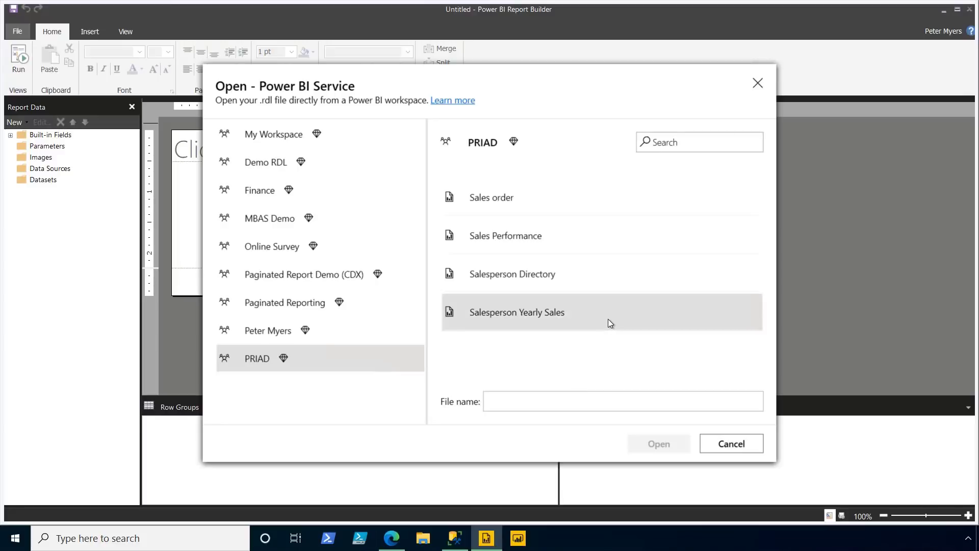
pyautogui.click(607, 317)
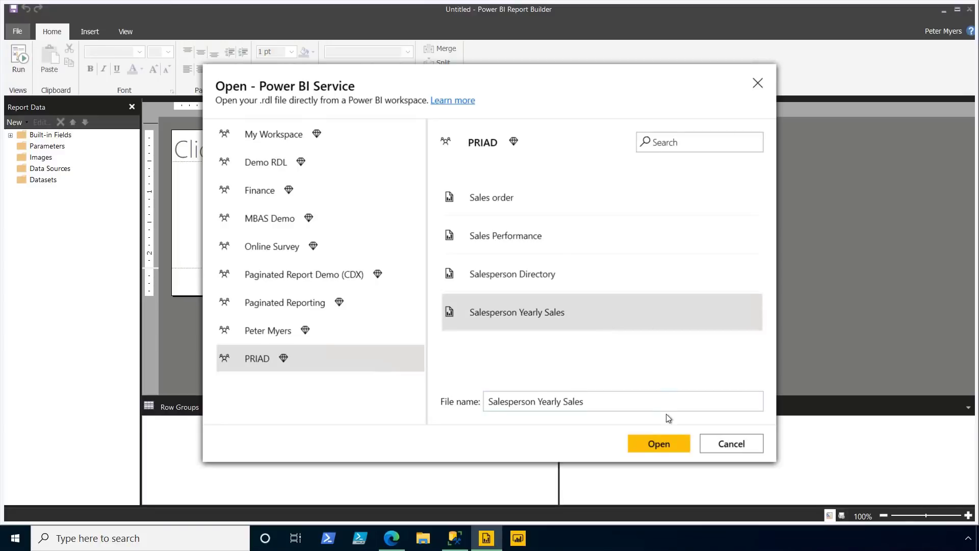
pyautogui.click(672, 440)
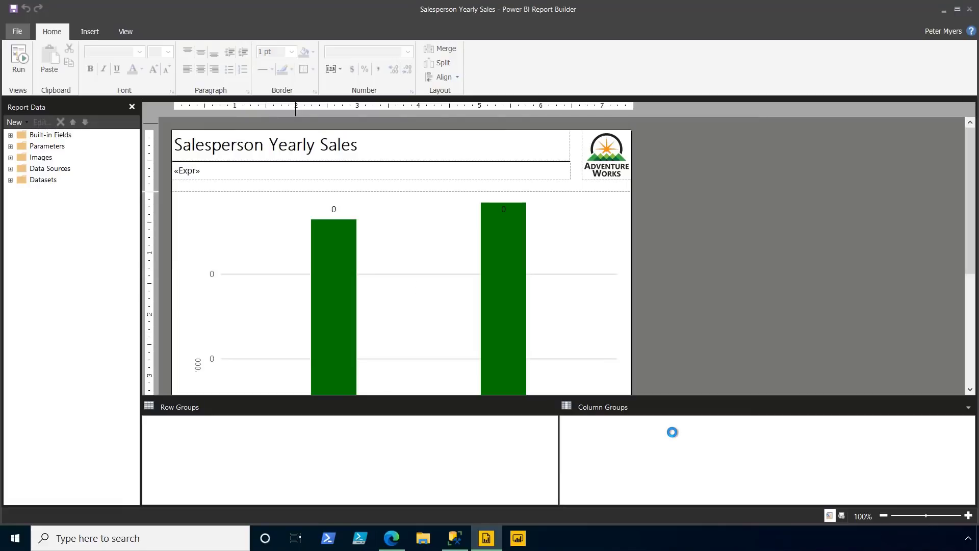
# Set the sales chart's Location Top to 2in in the Properties pane.
pyautogui.click(220, 217)
pyautogui.click(126, 31)
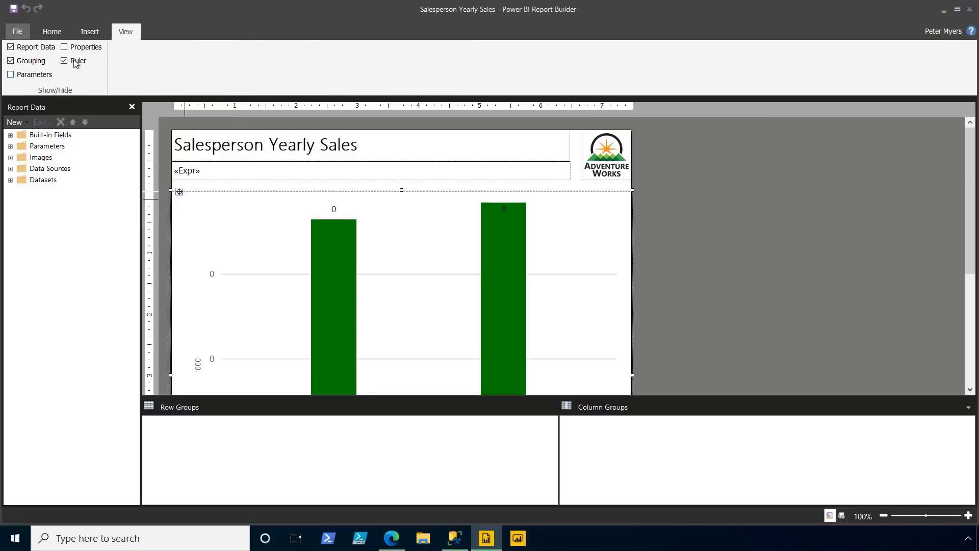
pyautogui.click(100, 48)
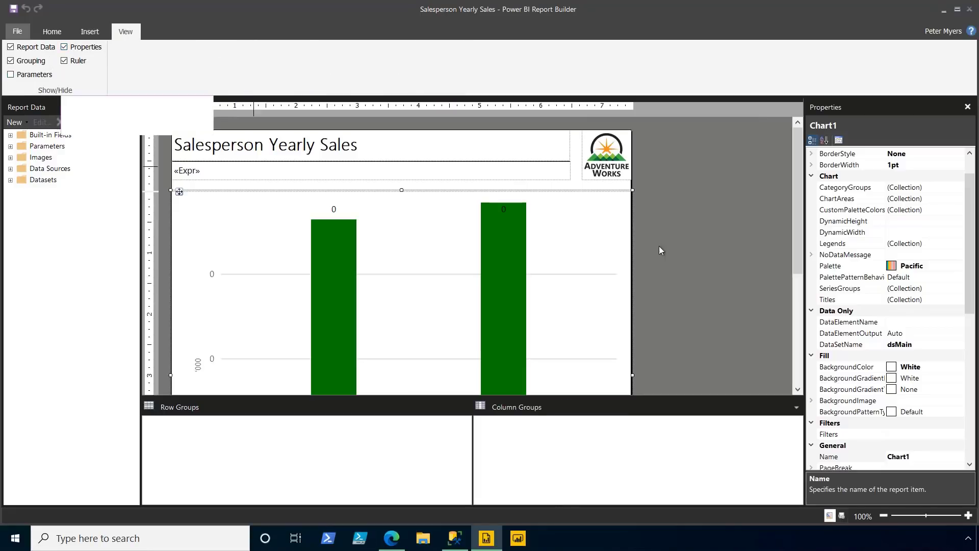
pyautogui.scroll(-9, 856, 398)
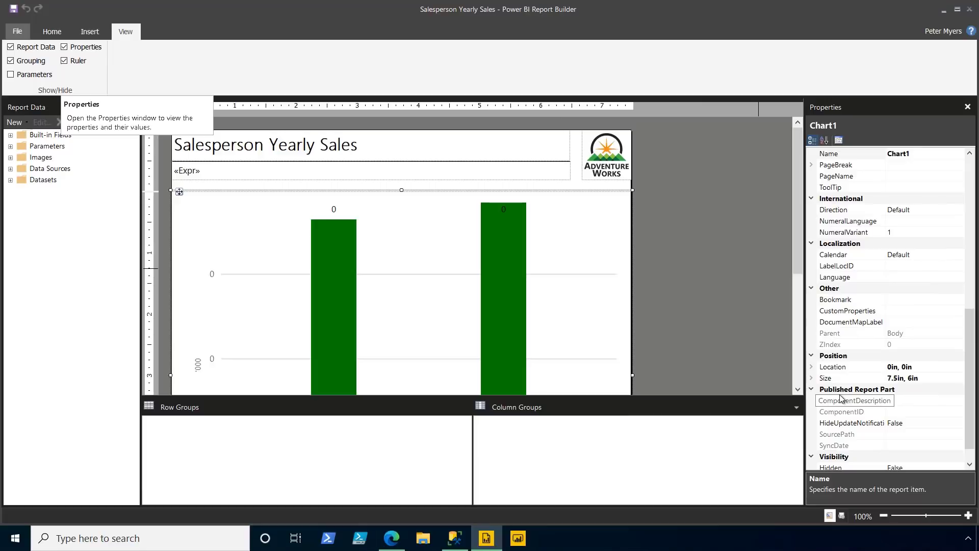
pyautogui.click(811, 366)
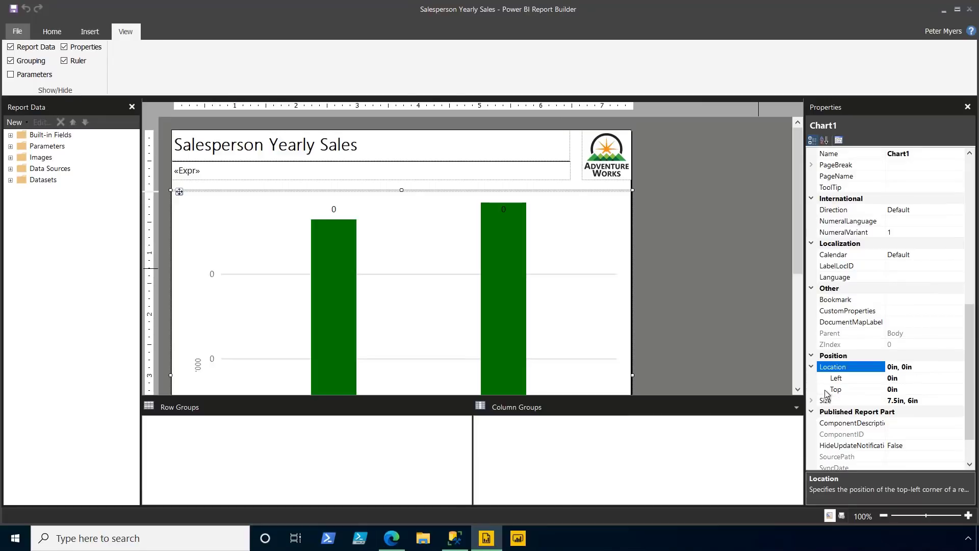
pyautogui.click(827, 389)
pyautogui.write('2')
pyautogui.press('Return')
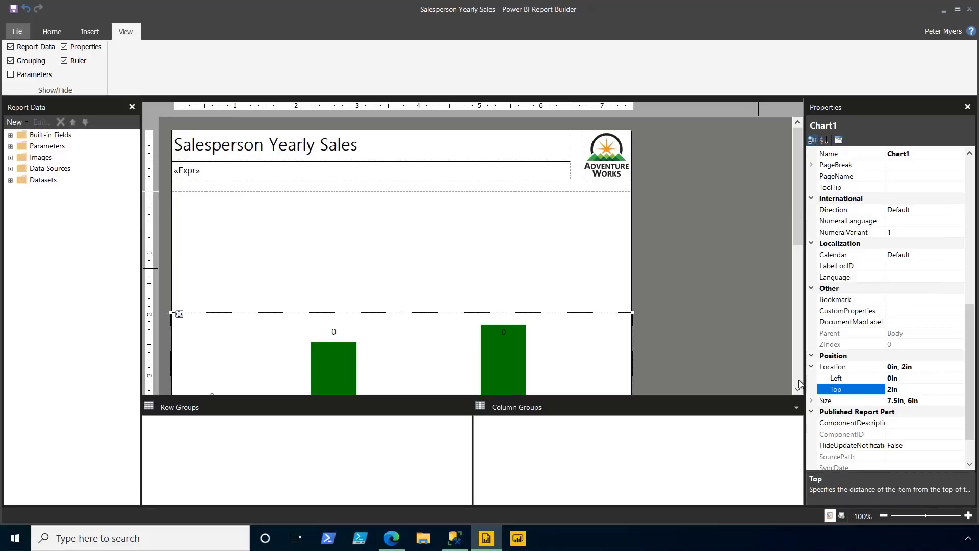
pyautogui.click(79, 33)
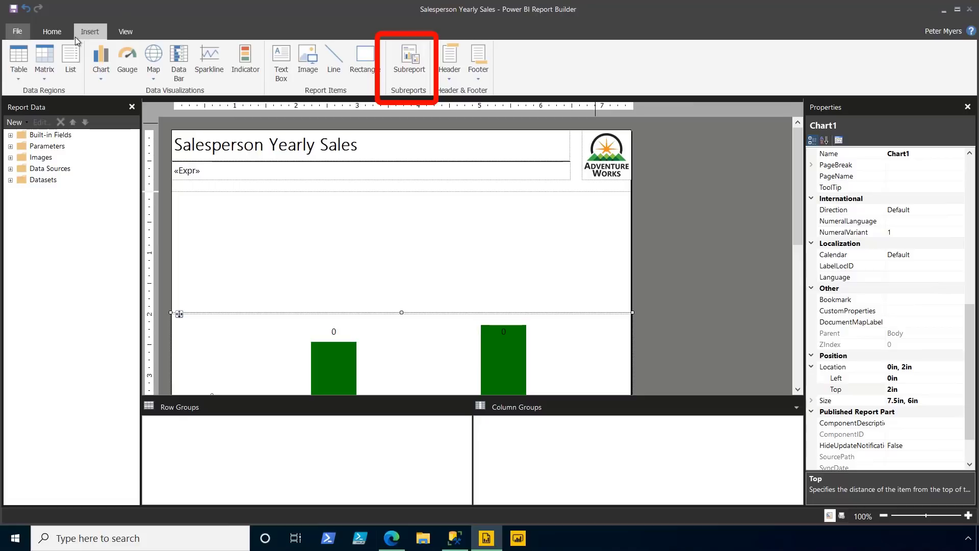
# Insert a subreport and stretch it across the full-width gap between header and chart.
pyautogui.rightClick(220, 221)
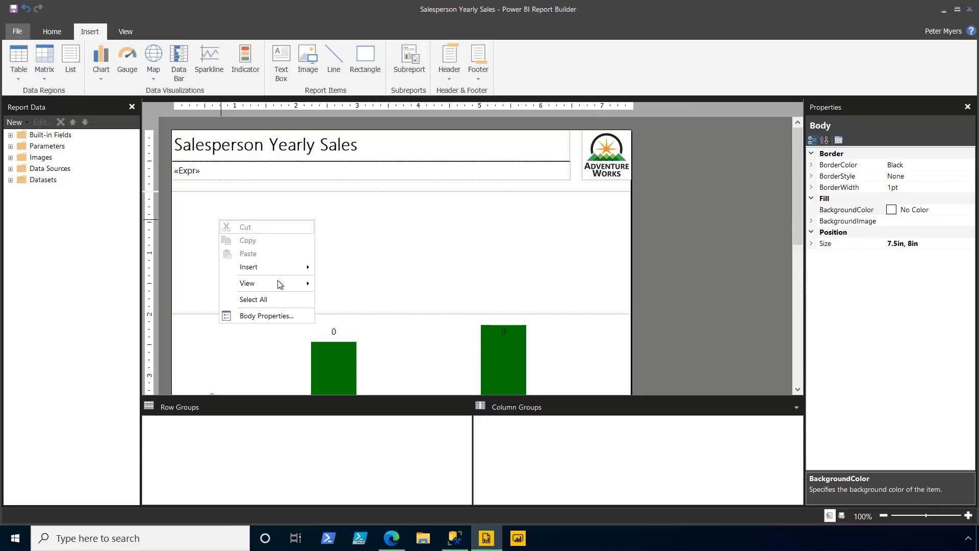
pyautogui.moveTo(277, 274)
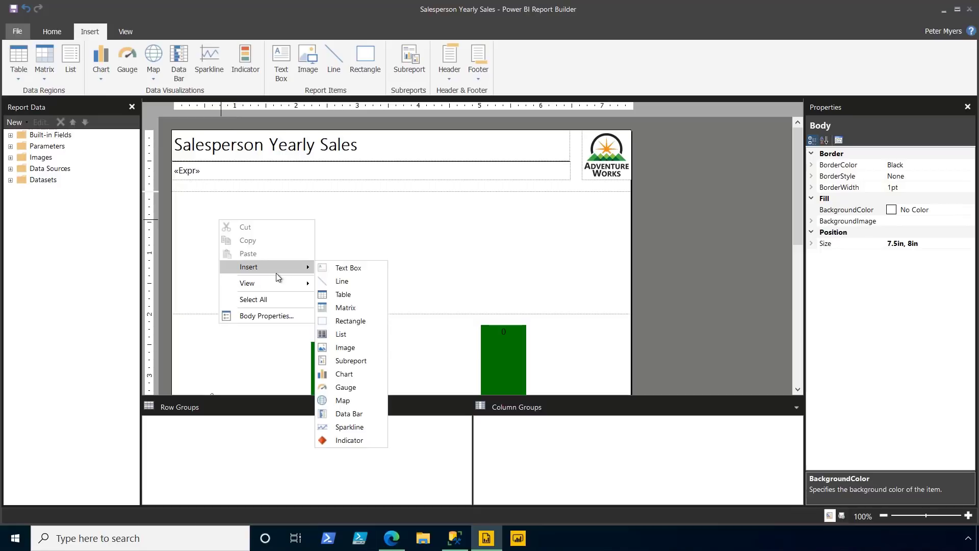
pyautogui.click(377, 361)
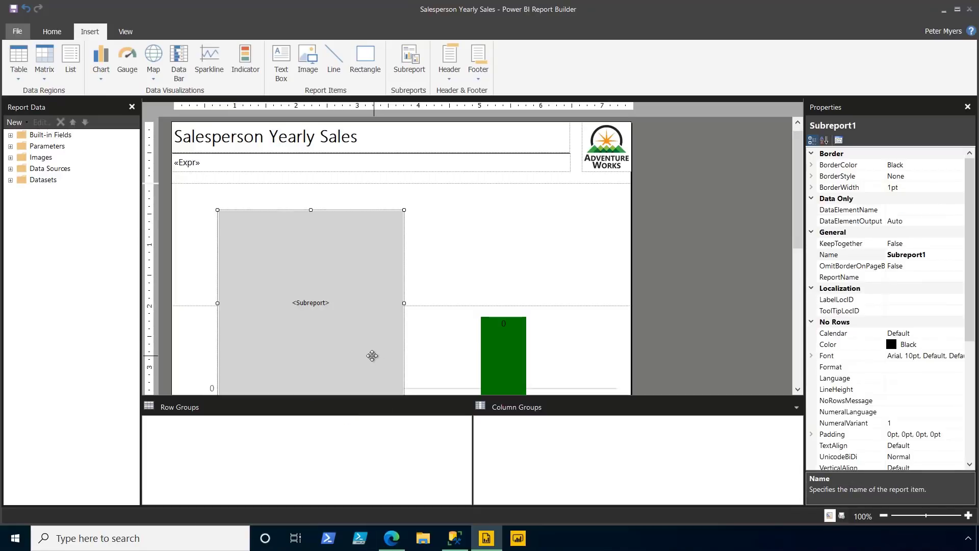
pyautogui.moveTo(341, 293); pyautogui.dragTo(204, 213)
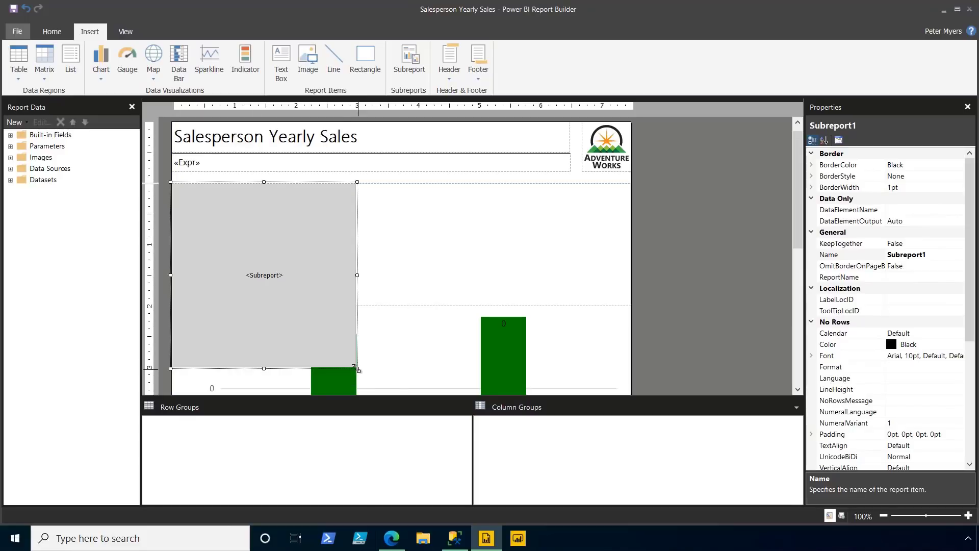
pyautogui.moveTo(355, 367); pyautogui.dragTo(626, 306)
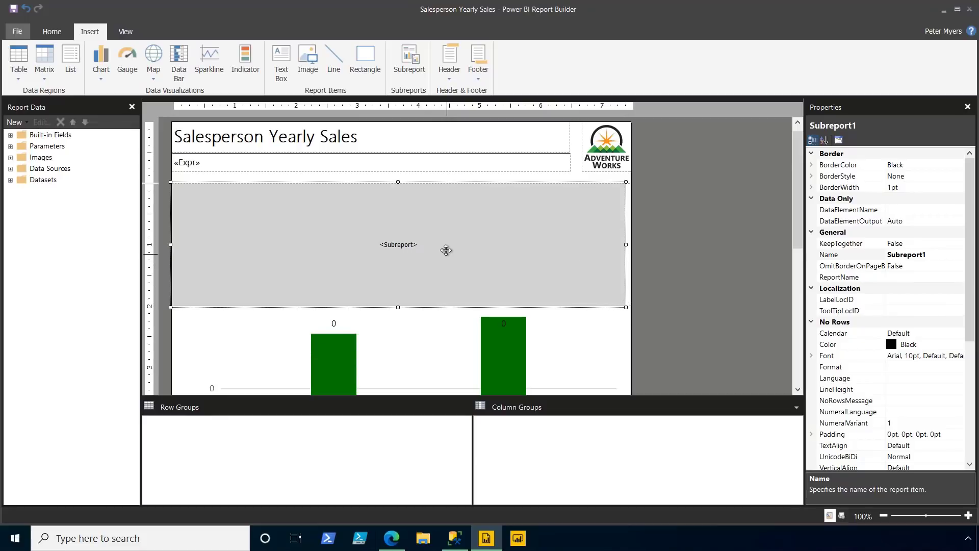
pyautogui.rightClick(446, 250)
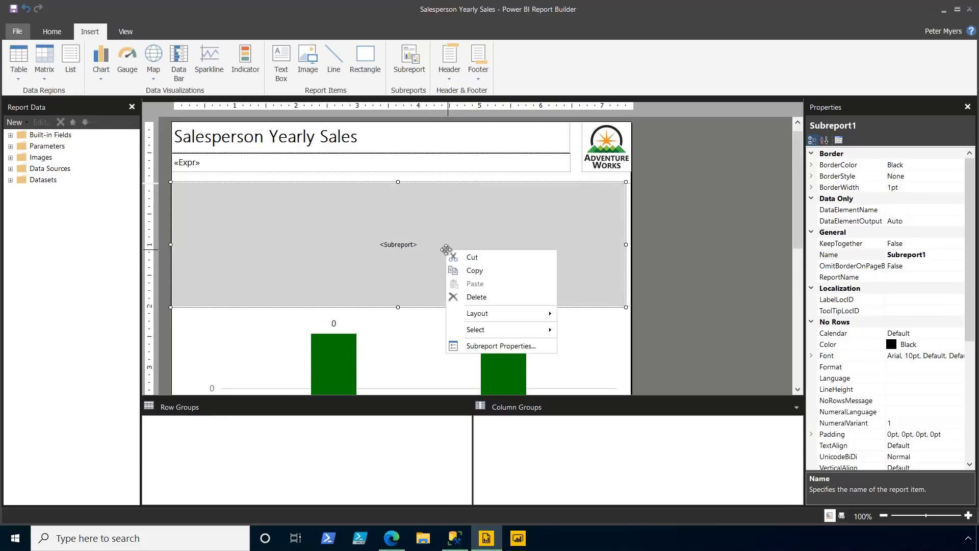
# Point Subreport1 at the Salesperson Directory report.
pyautogui.click(550, 345)
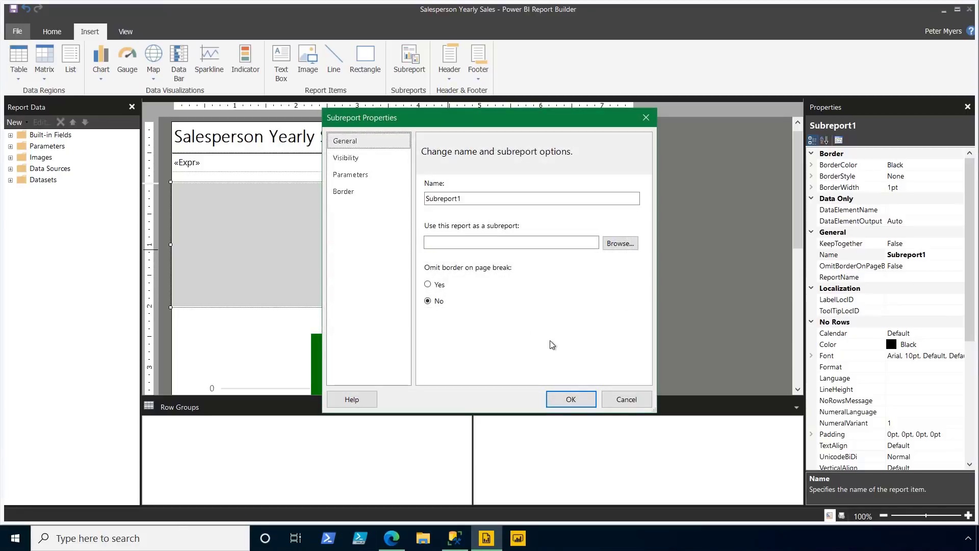
pyautogui.click(618, 245)
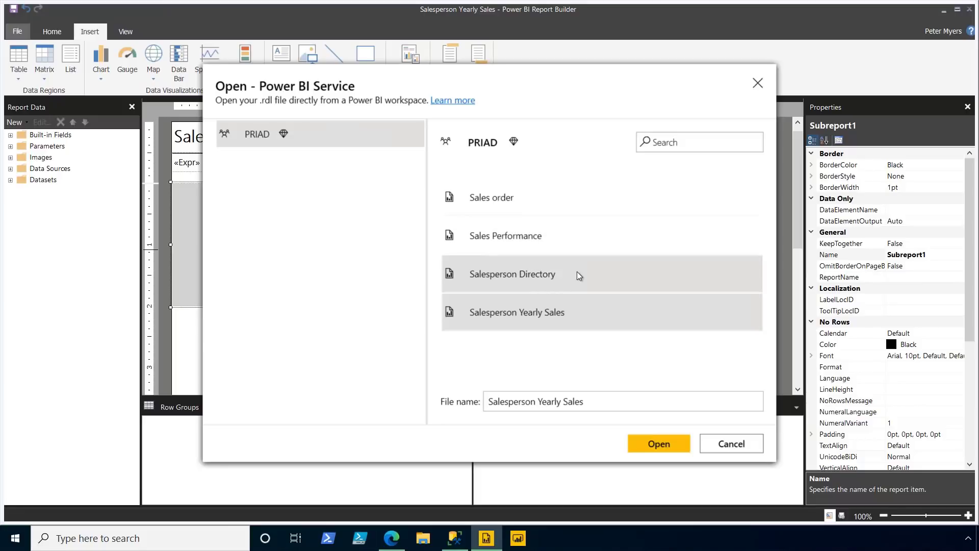
pyautogui.click(578, 275)
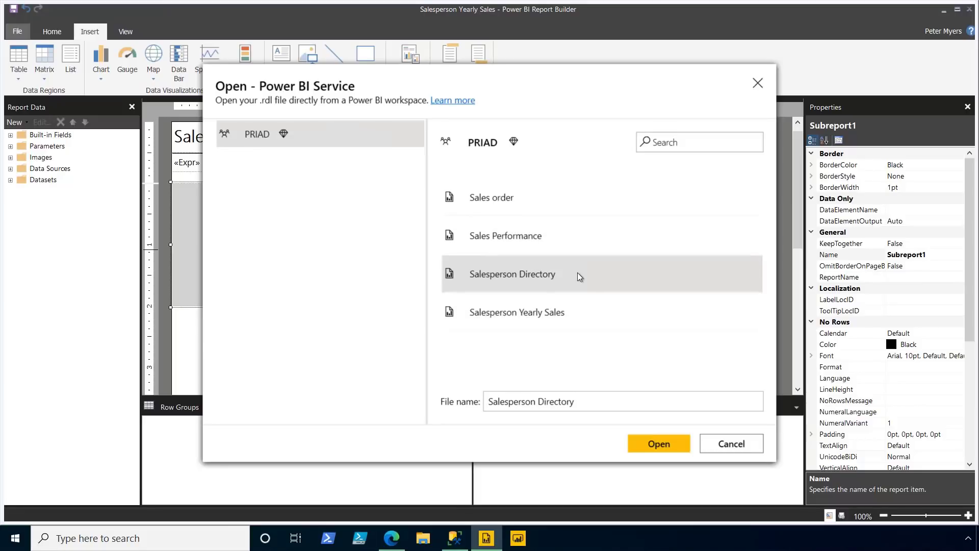
pyautogui.click(678, 453)
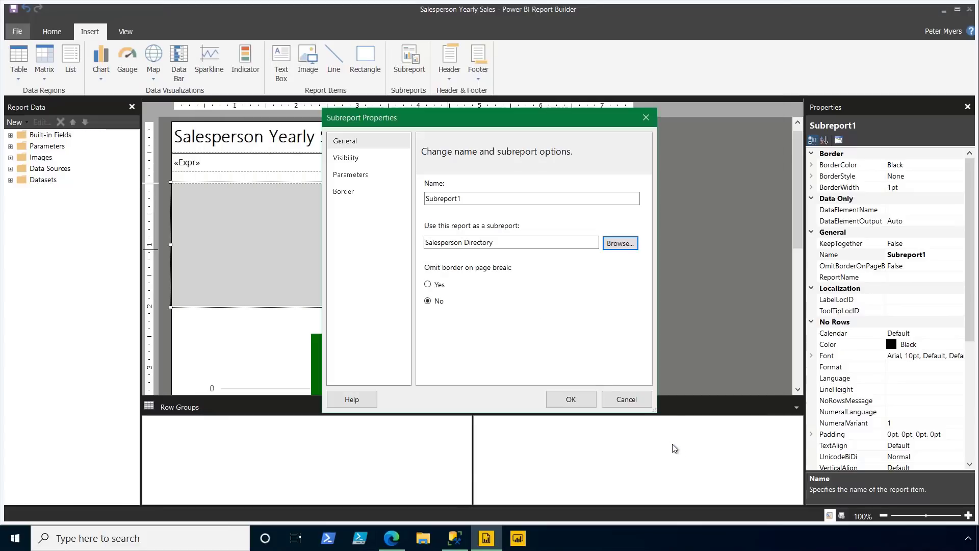
# Add an EmployeeKey parameter to the subreport, leaving its value empty.
pyautogui.click(400, 177)
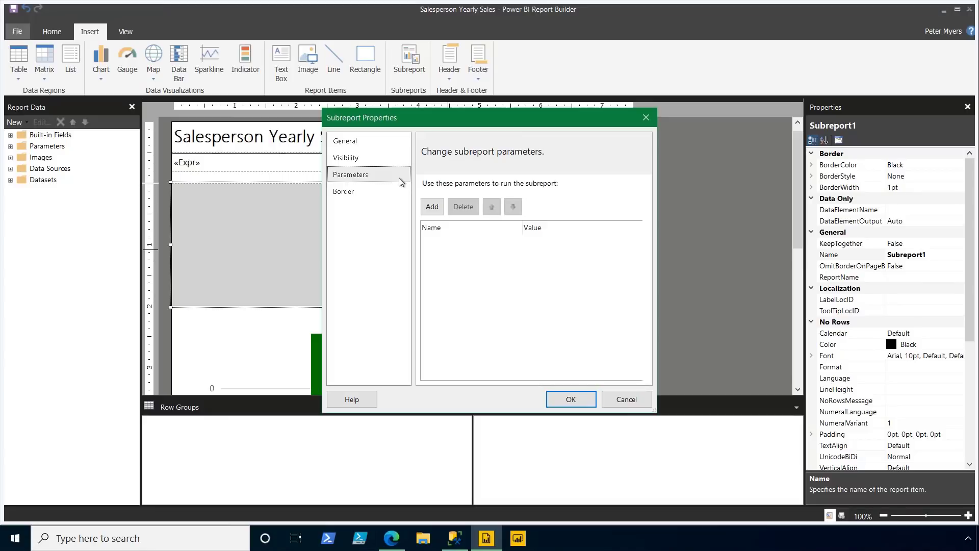
pyautogui.click(428, 209)
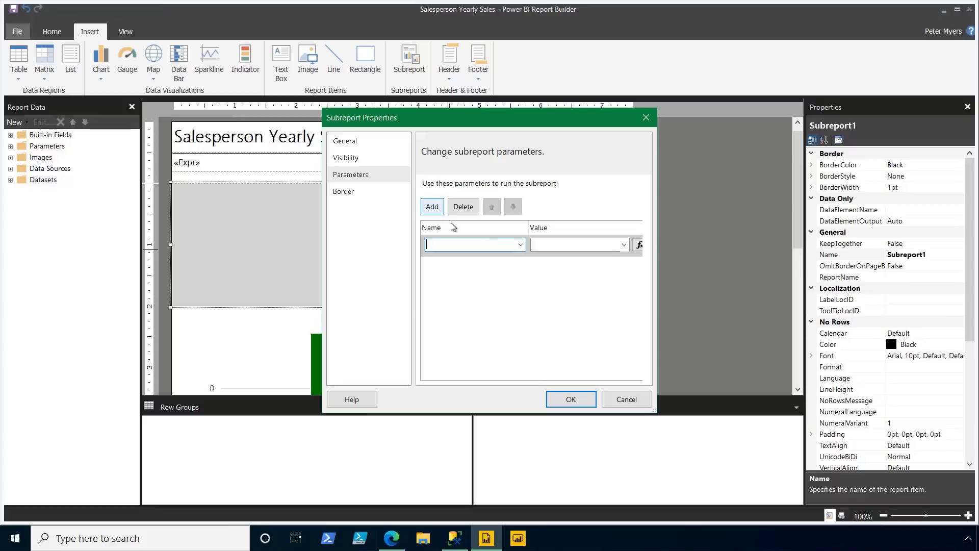
pyautogui.click(520, 245)
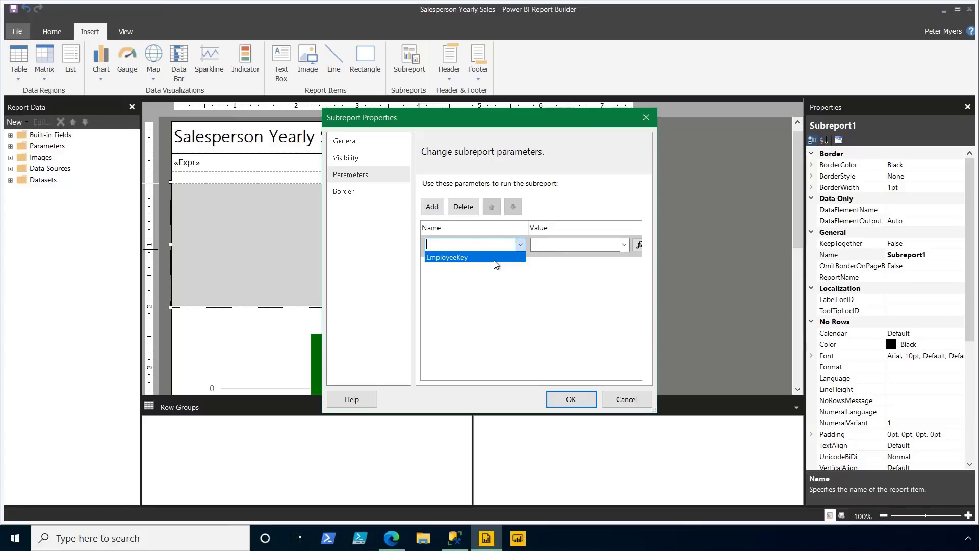
pyautogui.click(496, 262)
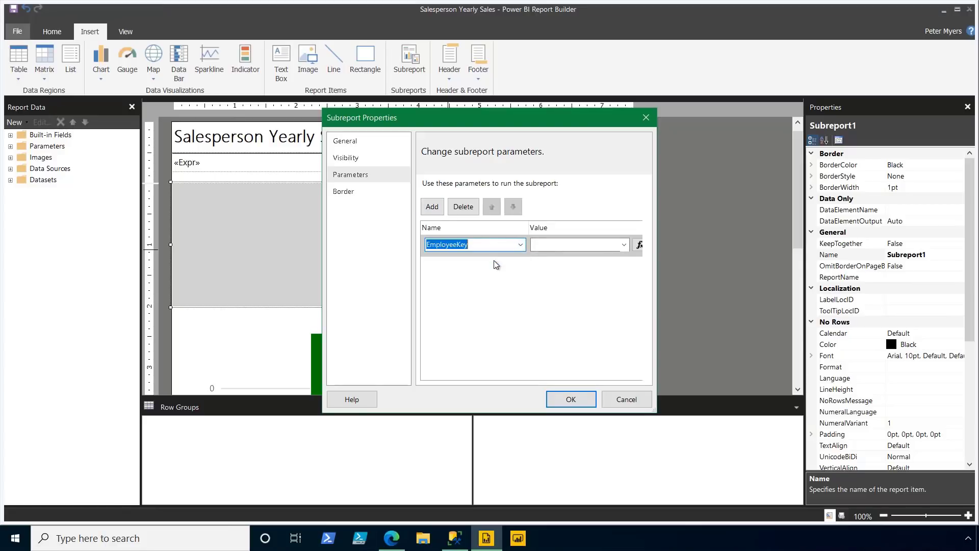
pyautogui.click(624, 245)
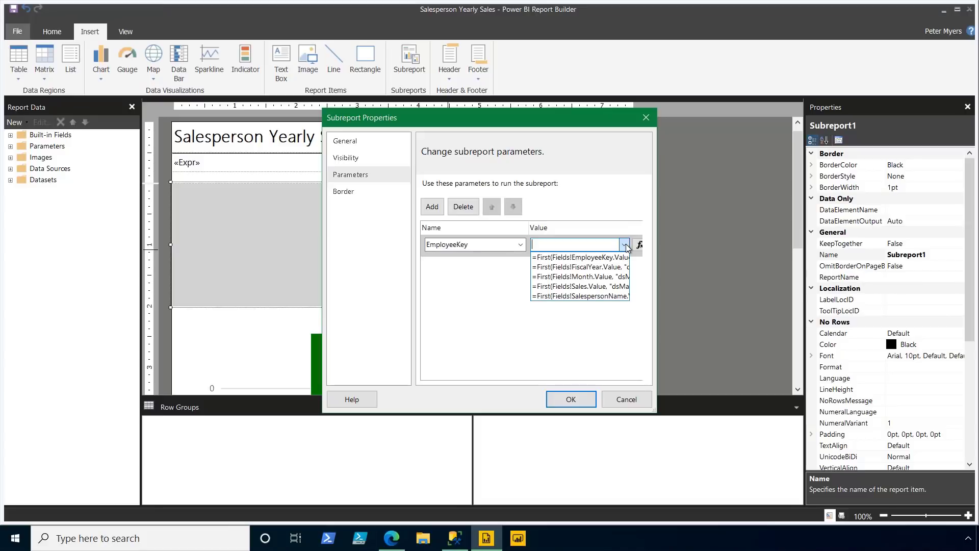
pyautogui.click(625, 246)
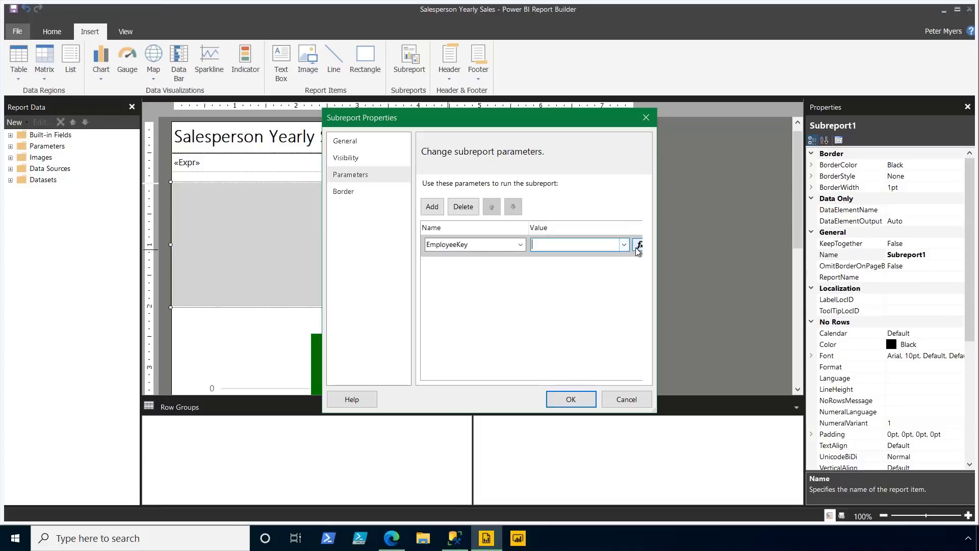
# Set the subreport's EmployeeKey value to the report's Parameters!EmployeeKey and apply the settings.
pyautogui.click(638, 246)
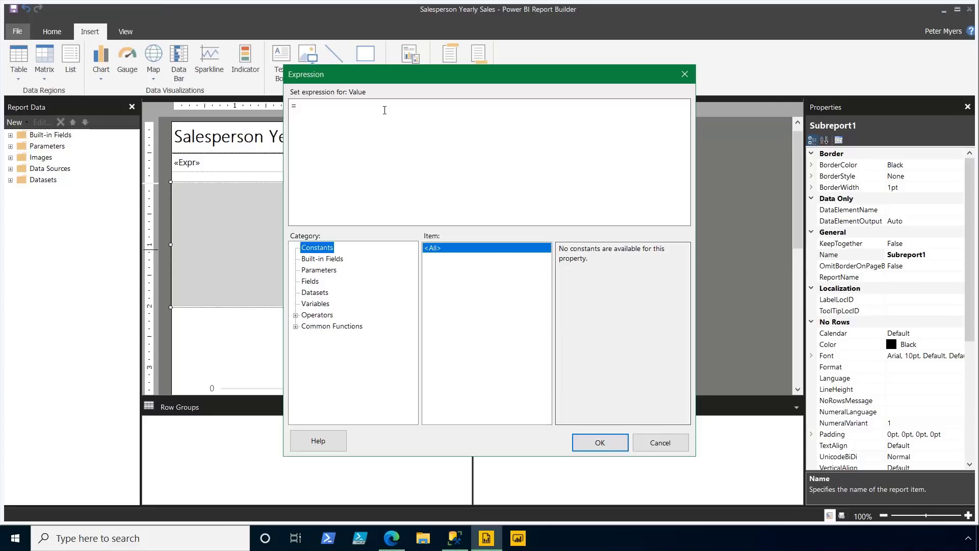
pyautogui.click(319, 269)
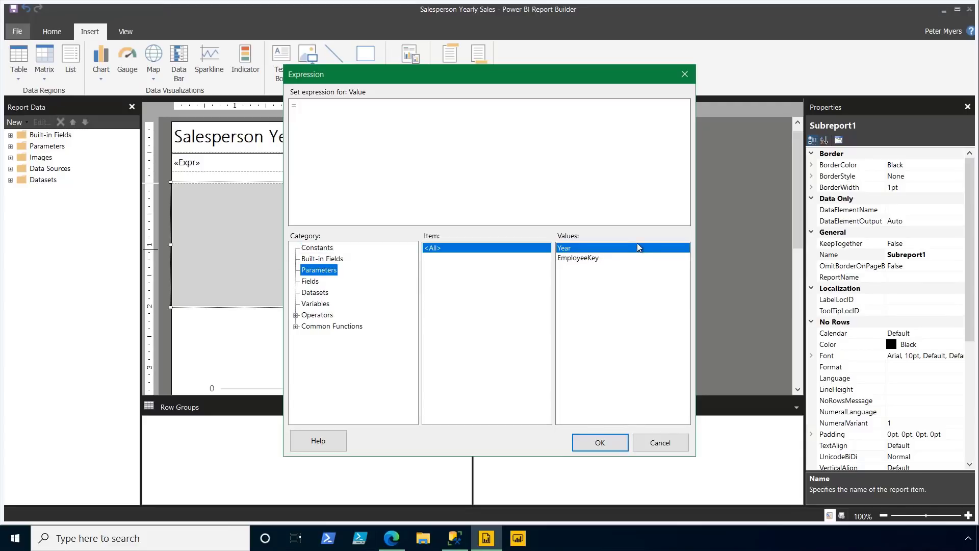
pyautogui.click(615, 261)
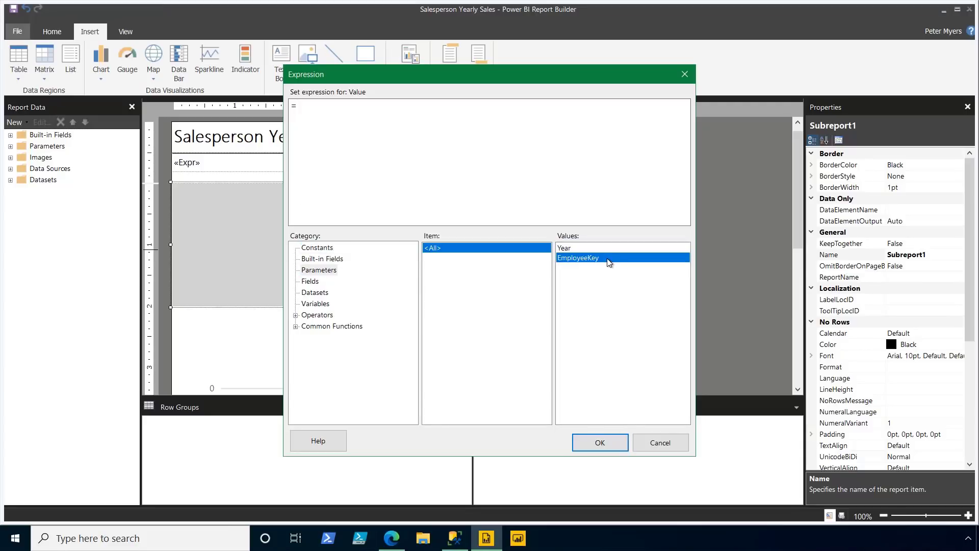
pyautogui.doubleClick(610, 262)
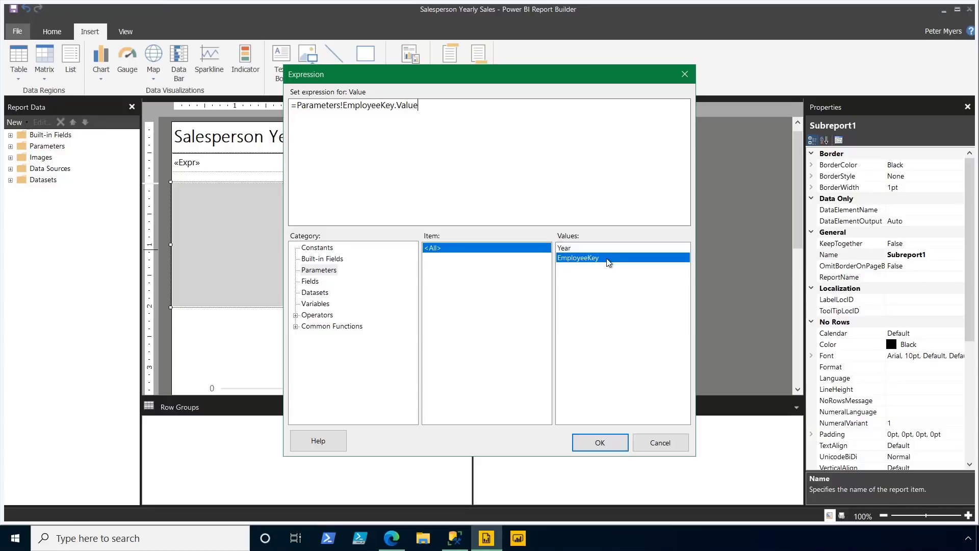
pyautogui.click(614, 444)
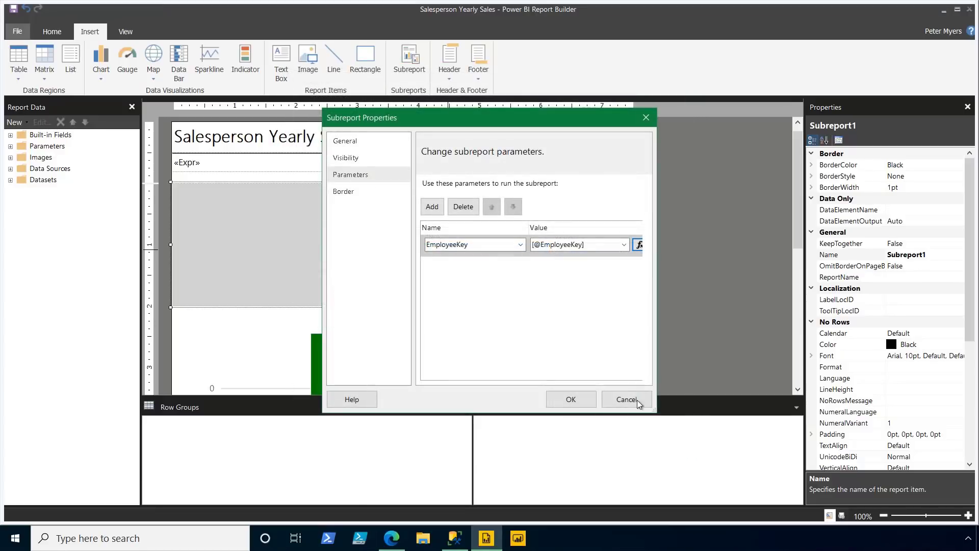
pyautogui.click(582, 400)
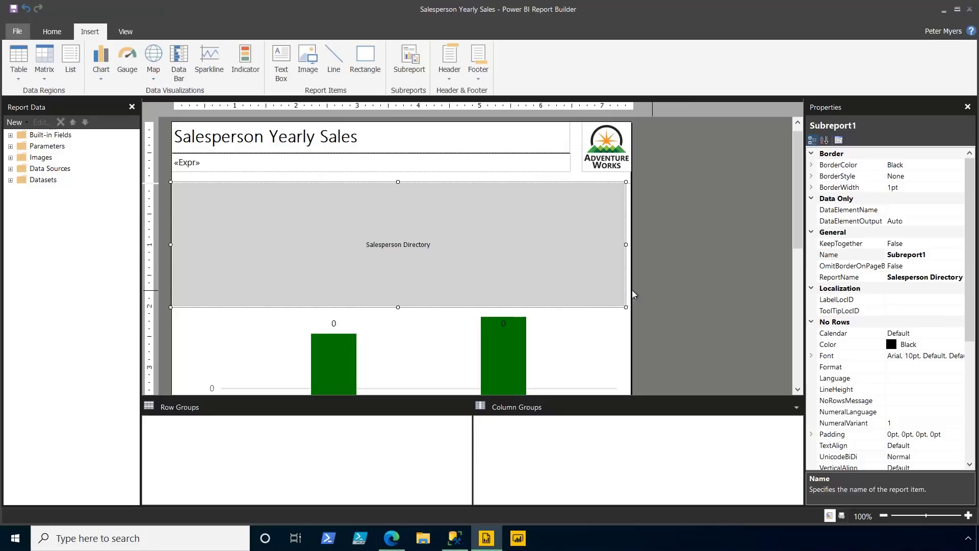
# Shorten the subtitle expression to ="FY" & Parameters!Year.Value, removing the EmployeeKey label.
pyautogui.rightClick(208, 168)
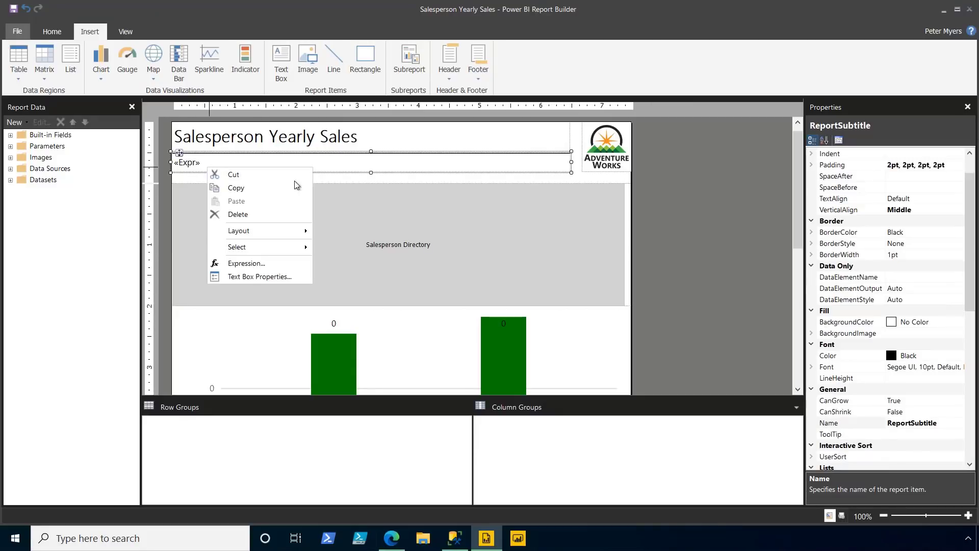
pyautogui.click(255, 263)
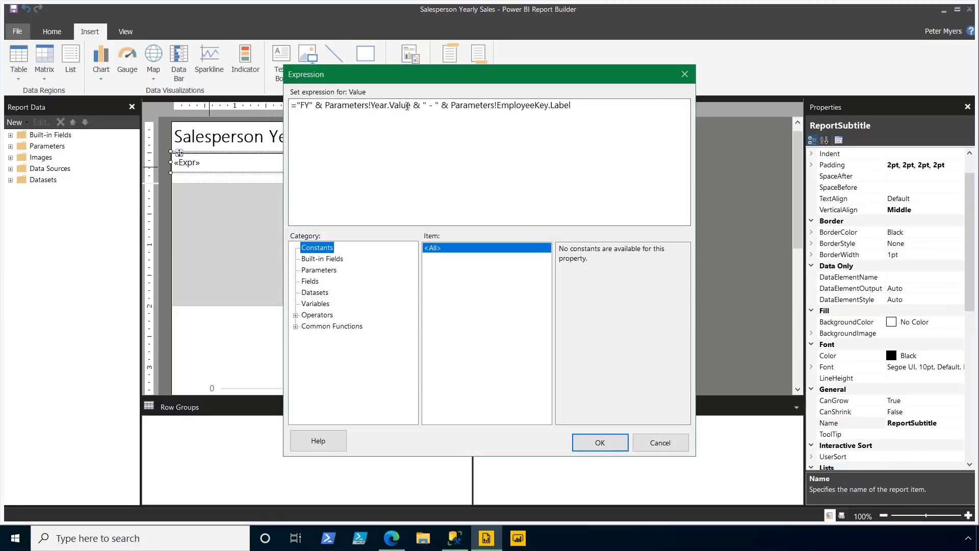
pyautogui.click(410, 106)
pyautogui.moveTo(432, 104); pyautogui.dragTo(614, 118)
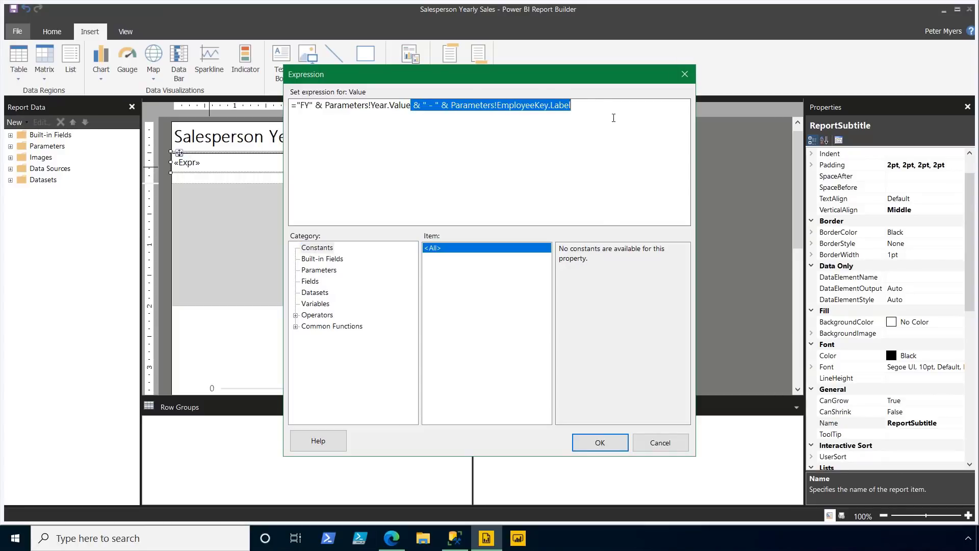
pyautogui.press('Delete')
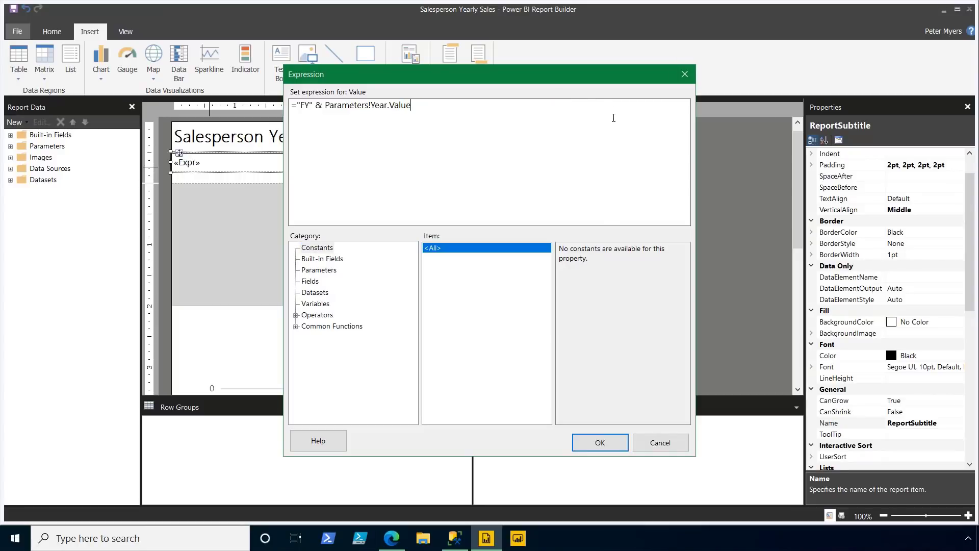
pyautogui.click(596, 443)
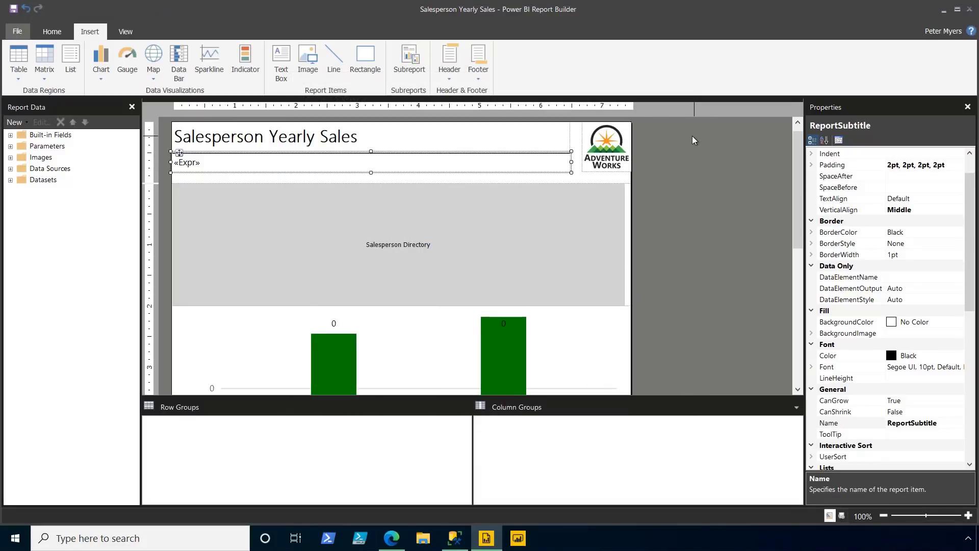
# Run the report, entering data source user name and password for the main report and subreport.
pyautogui.click(55, 32)
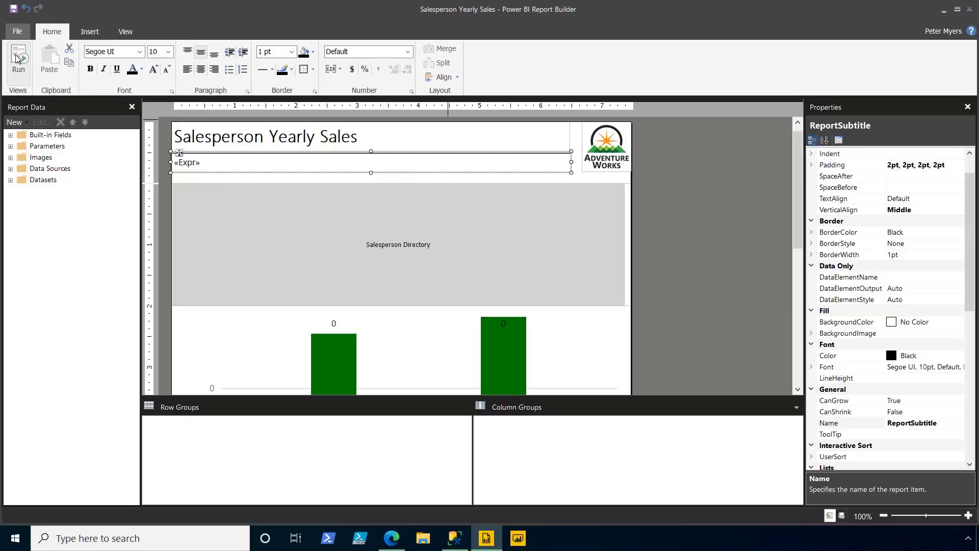
pyautogui.click(18, 59)
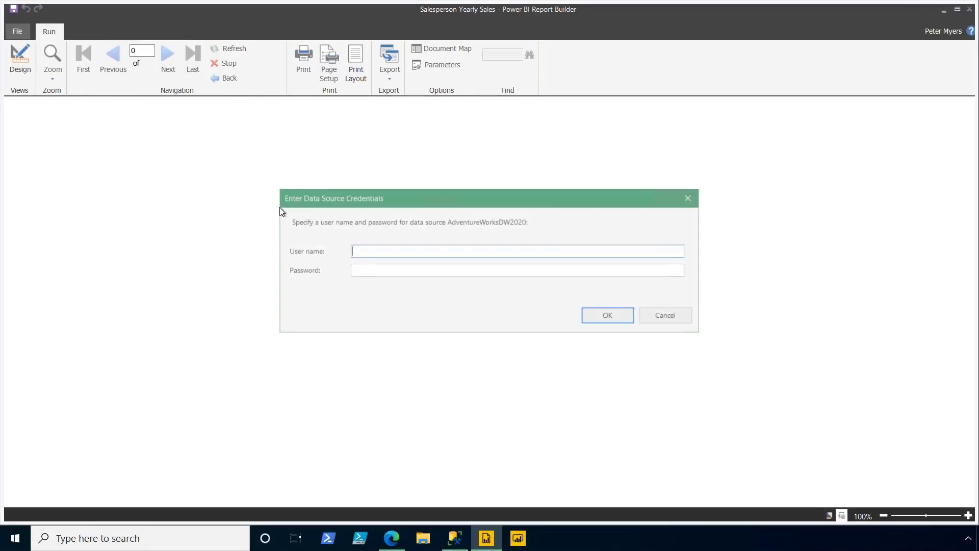
pyautogui.write('readonlyuser')
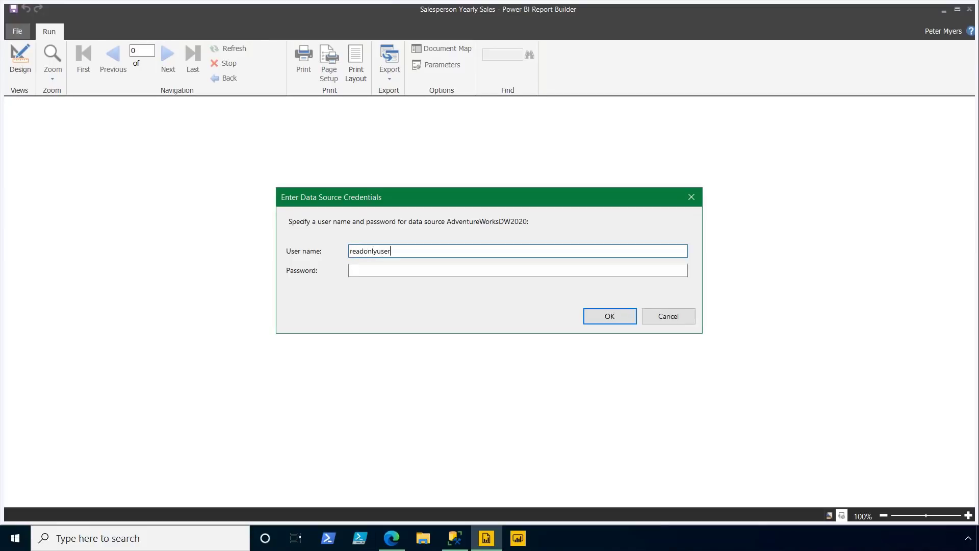
pyautogui.press('Tab')
pyautogui.write('*')
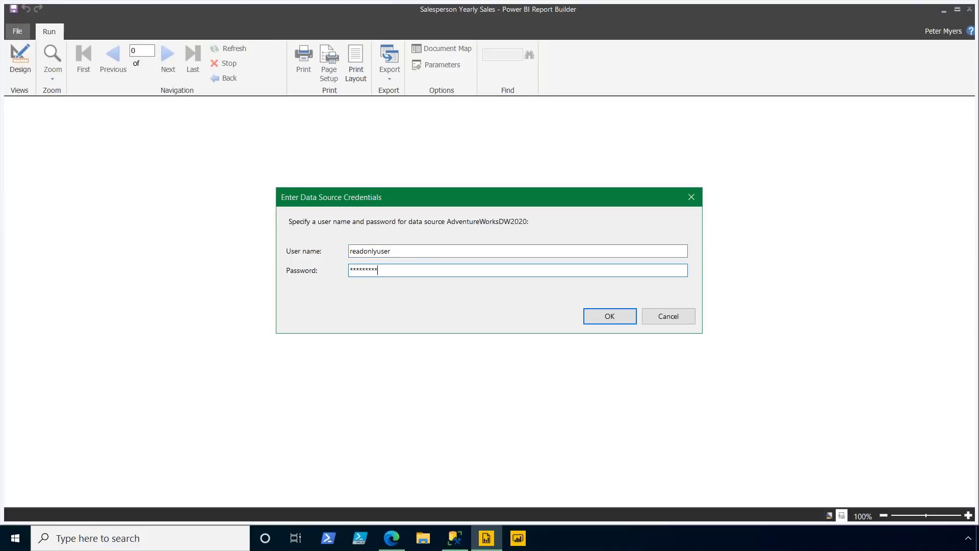
pyautogui.write('********')
pyautogui.click(625, 320)
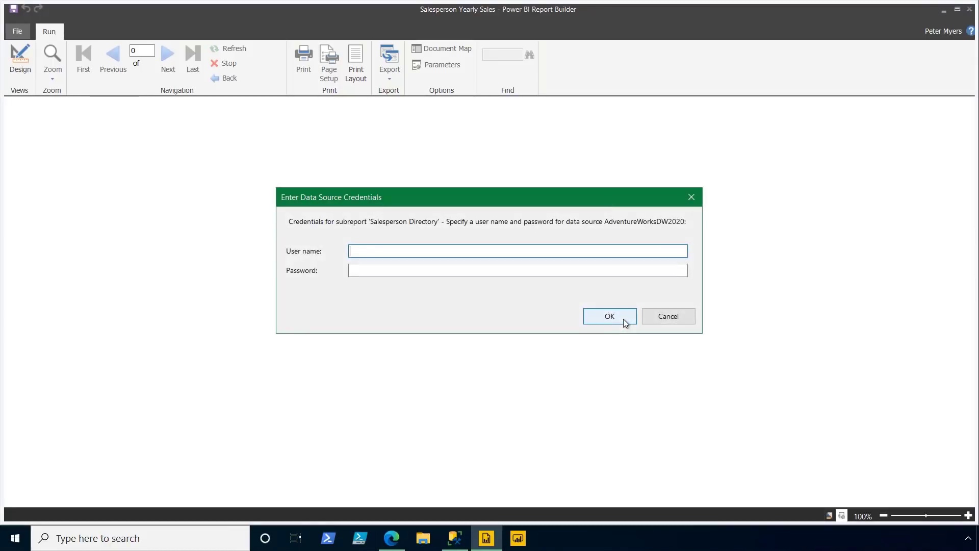
pyautogui.write('readonlyuser')
pyautogui.press('Tab')
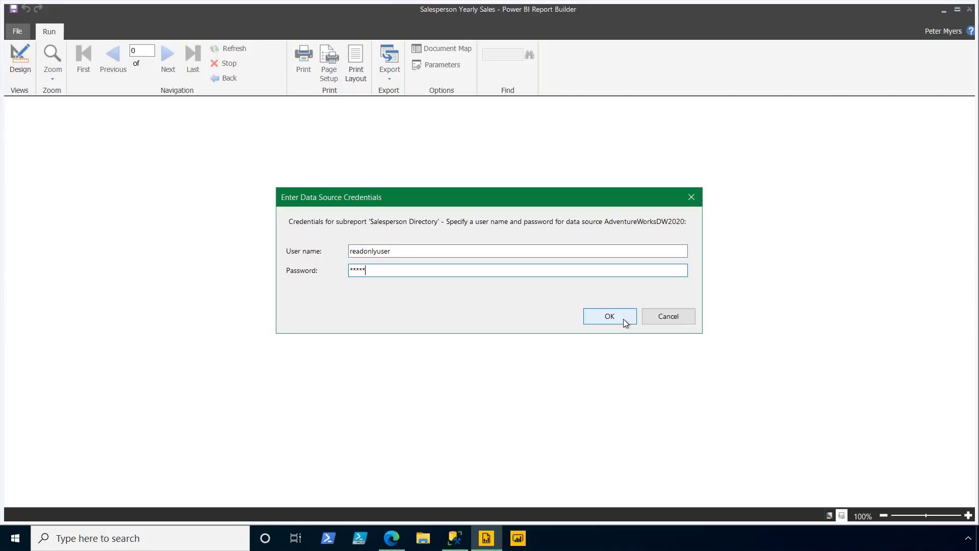
pyautogui.click(621, 314)
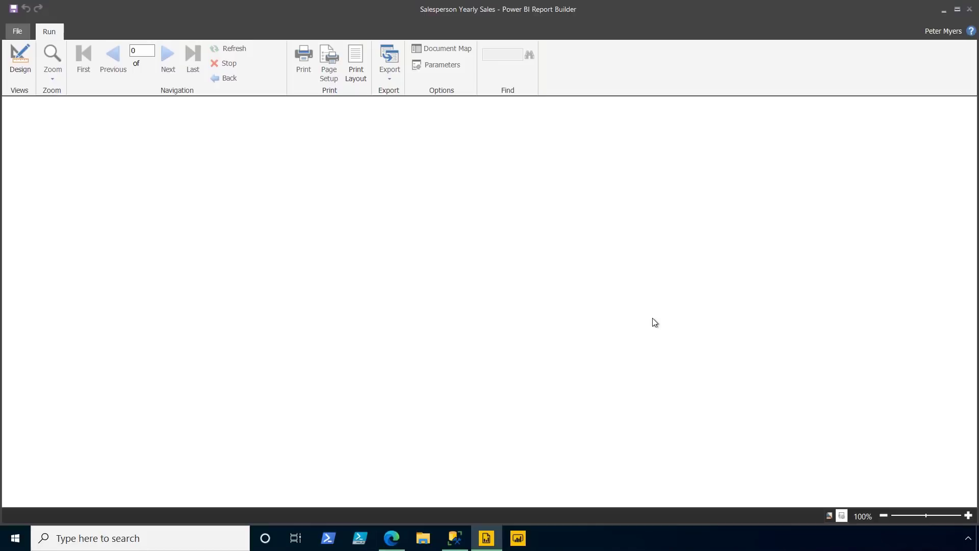
# Render FY2018 for a chosen salesperson and display it in Print Layout.
pyautogui.click(152, 122)
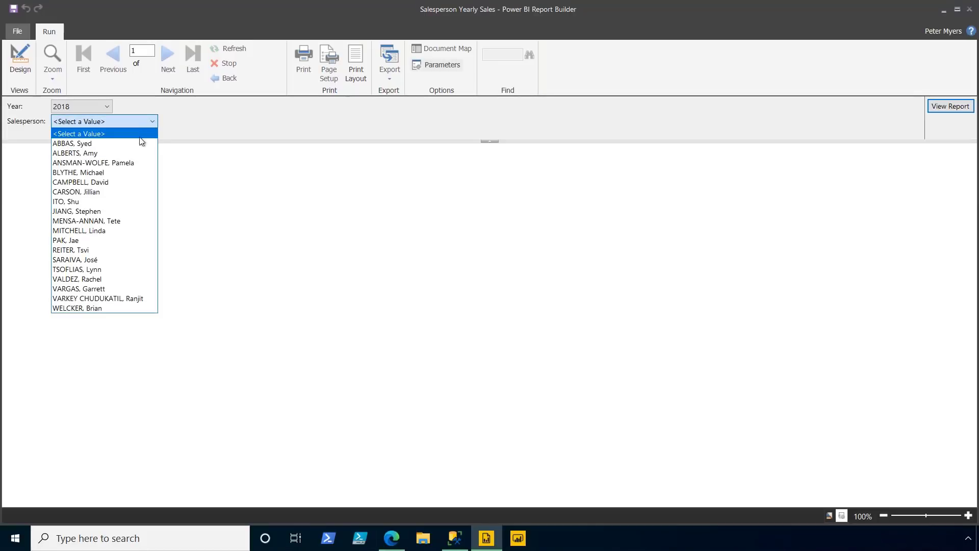
pyautogui.click(113, 173)
pyautogui.click(953, 109)
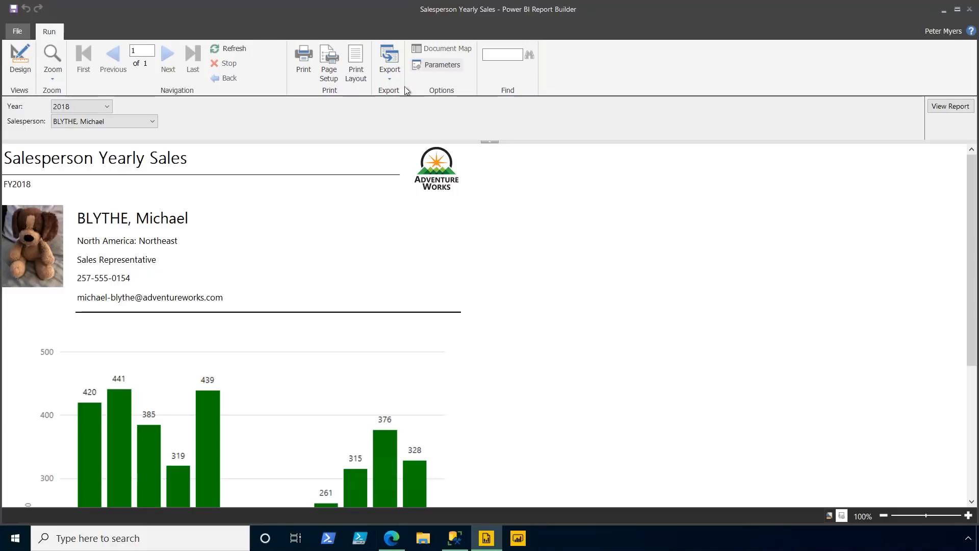
pyautogui.click(349, 83)
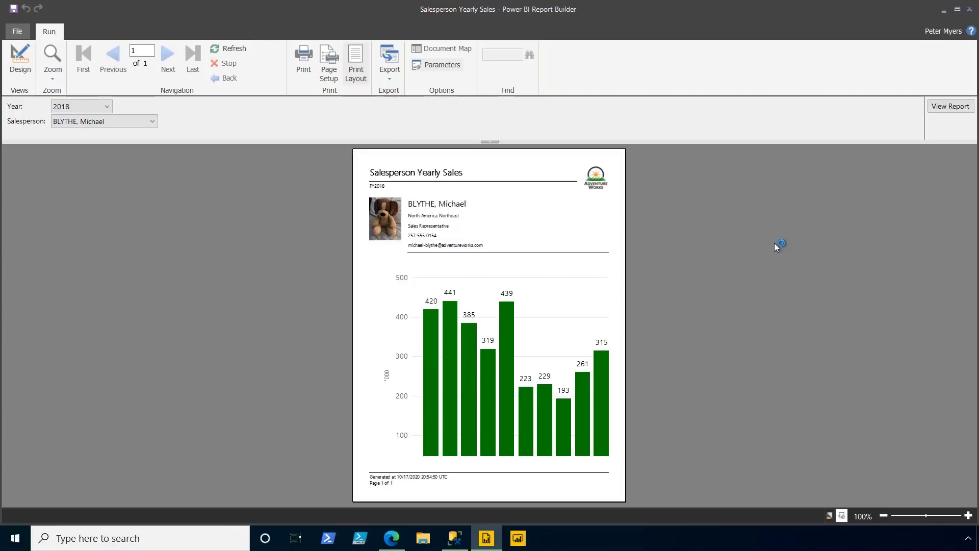
# Open the dsMain dataset's properties and select its entire SQL query text.
pyautogui.click(21, 74)
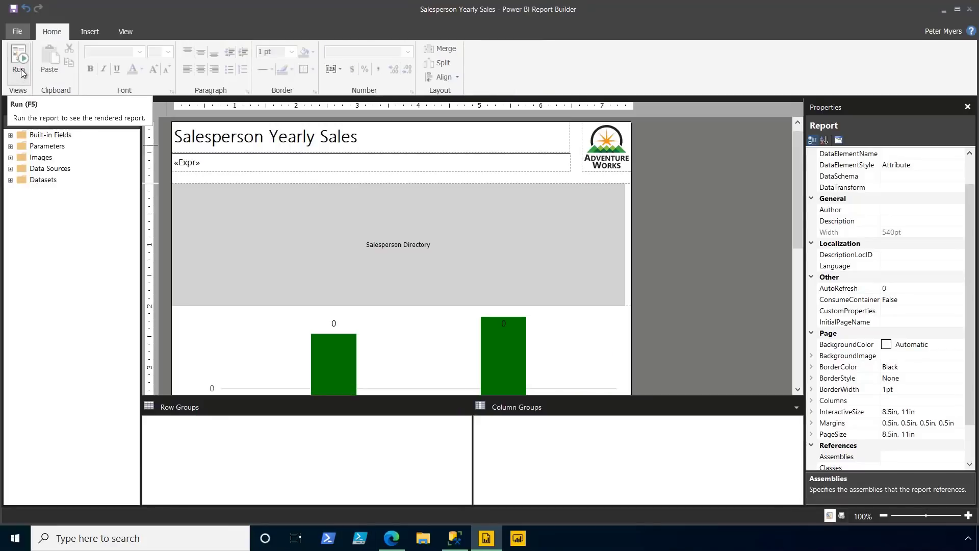
pyautogui.click(10, 180)
pyautogui.click(50, 191)
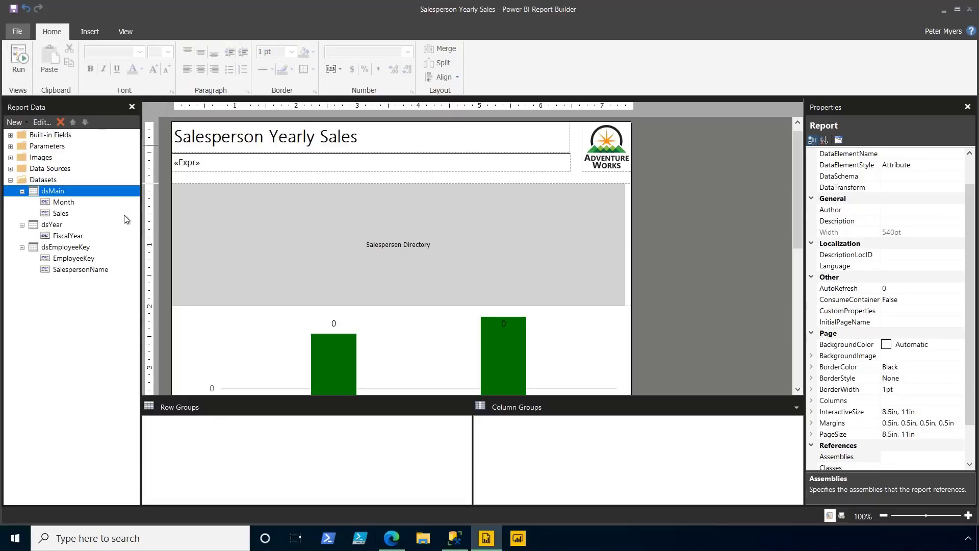
pyautogui.rightClick(101, 195)
pyautogui.click(182, 252)
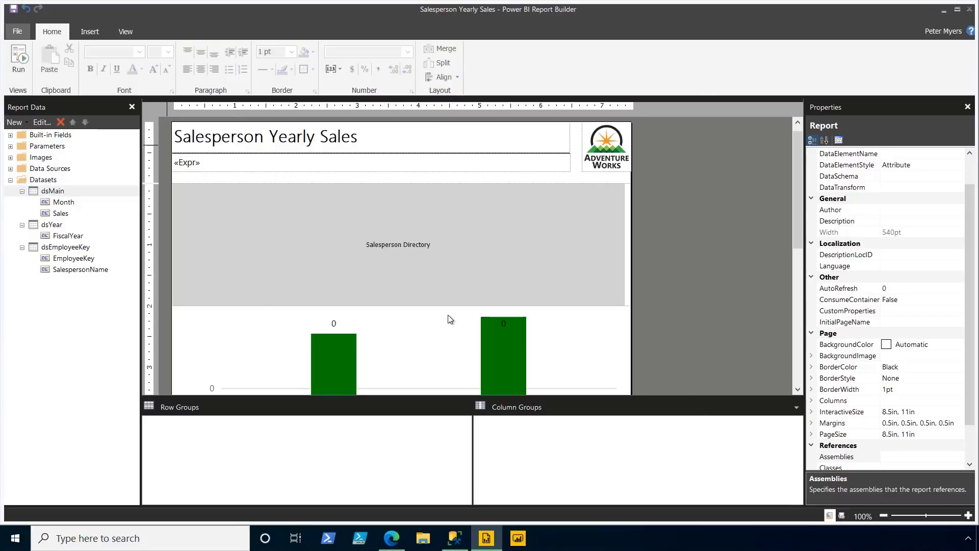
pyautogui.moveTo(584, 366); pyautogui.dragTo(345, 242)
pyautogui.hotkey('ctrl', 'c')
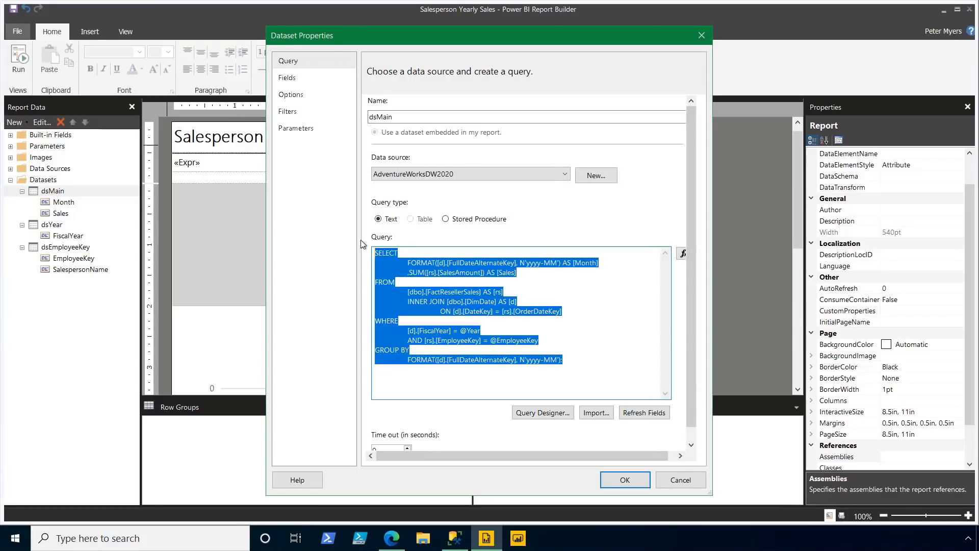
# Paste the dsMain query into SSMS and add [rs].[EmployeeKey] to SELECT and GROUP BY.
pyautogui.click(455, 538)
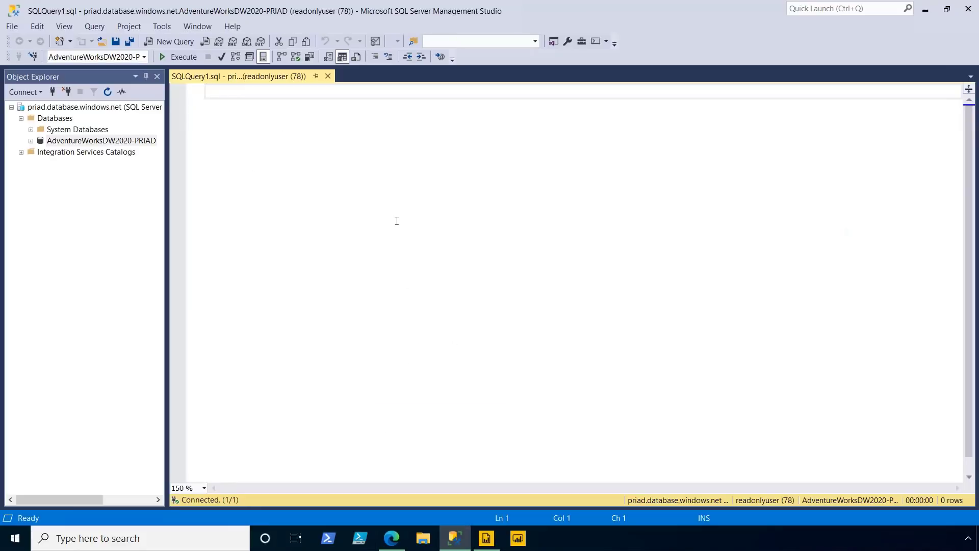
pyautogui.hotkey('ctrl', 'v')
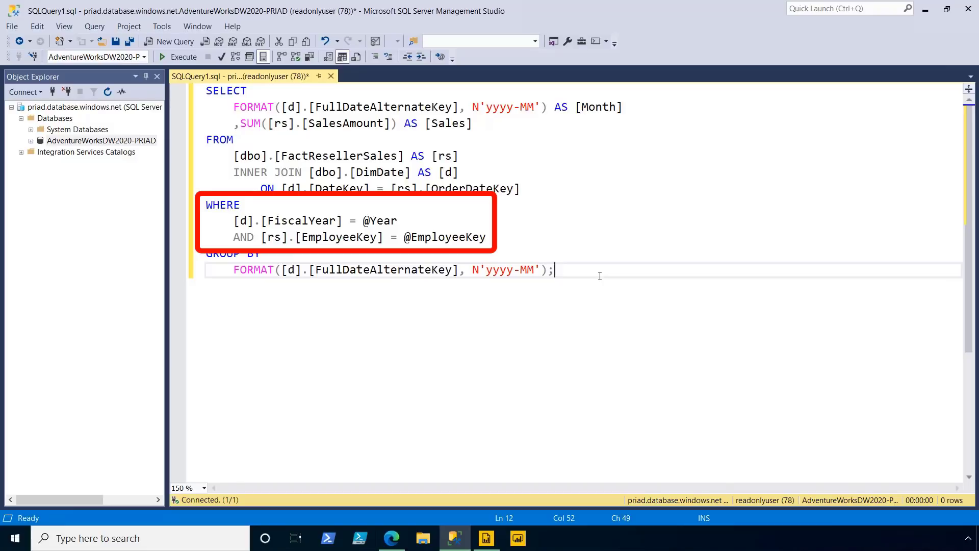
pyautogui.moveTo(383, 237); pyautogui.dragTo(261, 236)
pyautogui.hotkey('ctrl', 'c')
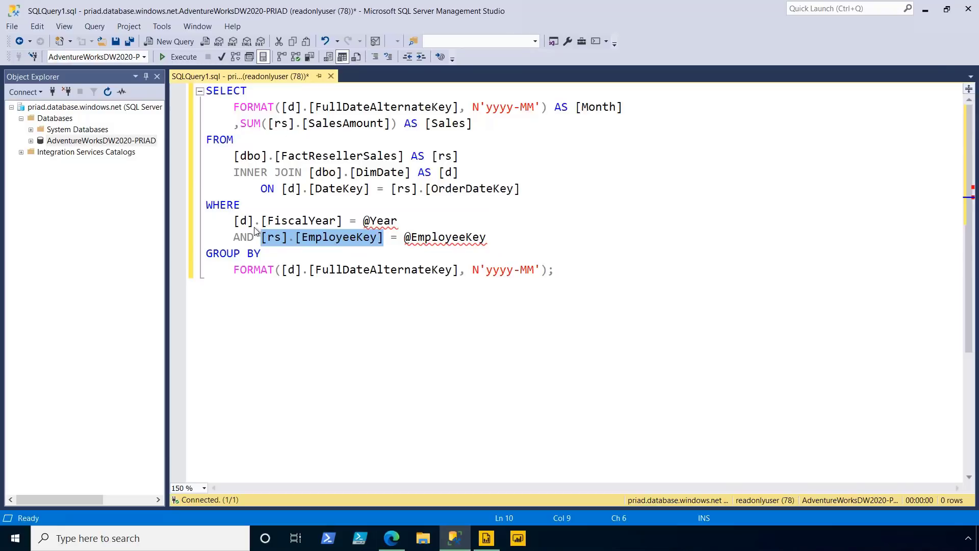
pyautogui.click(229, 112)
pyautogui.hotkey('ctrl', 'v')
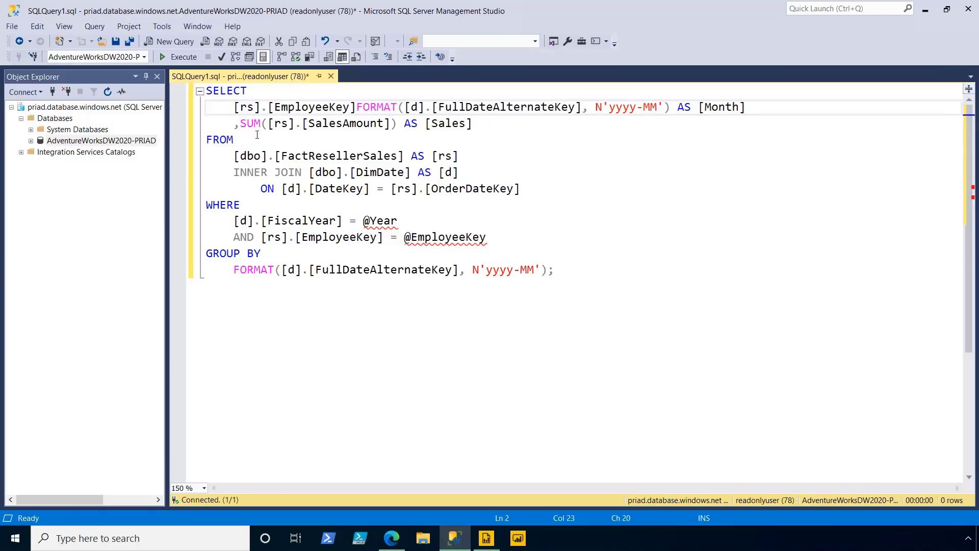
pyautogui.press('Return')
pyautogui.write(',')
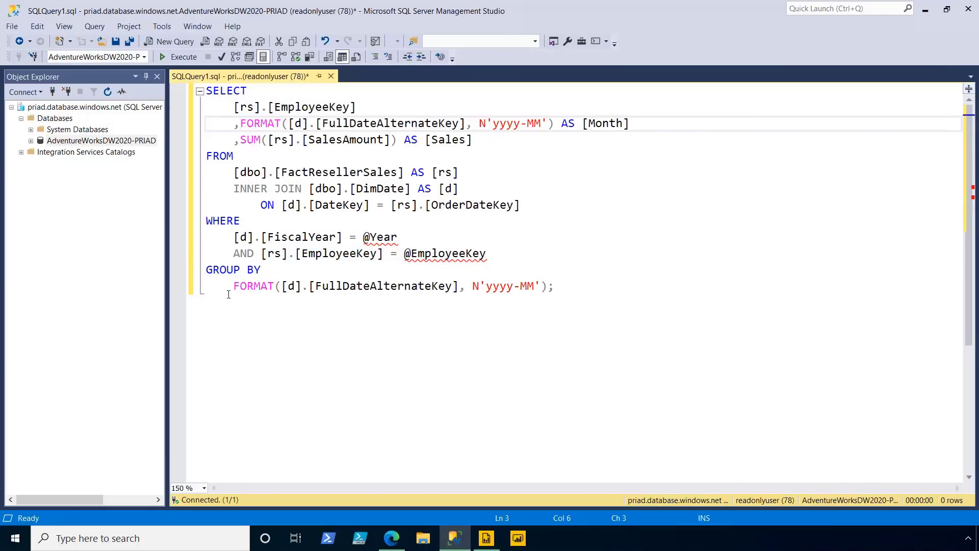
pyautogui.click(233, 286)
pyautogui.hotkey('ctrl', 'v')
pyautogui.press('Return')
pyautogui.write(',')
pyautogui.moveTo(496, 253); pyautogui.dragTo(491, 235)
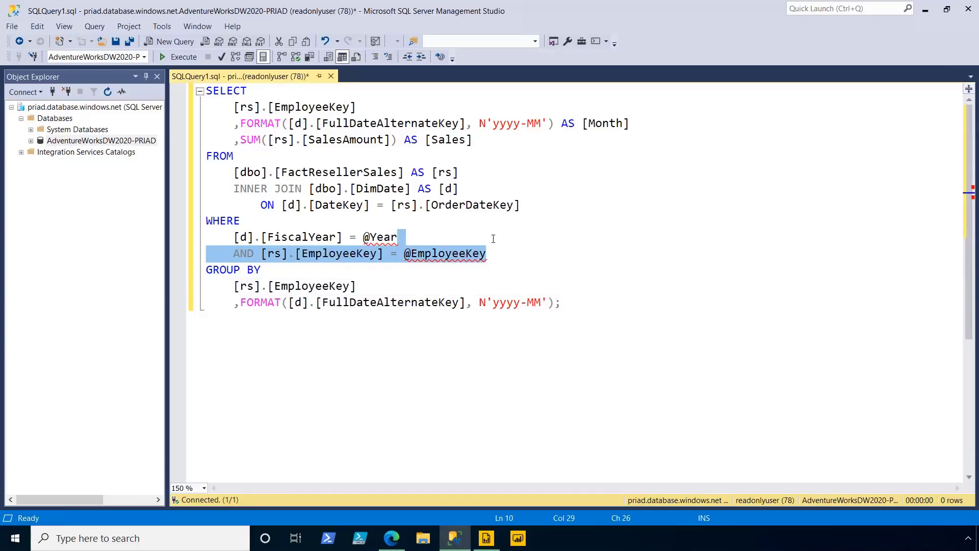
pyautogui.press('Delete')
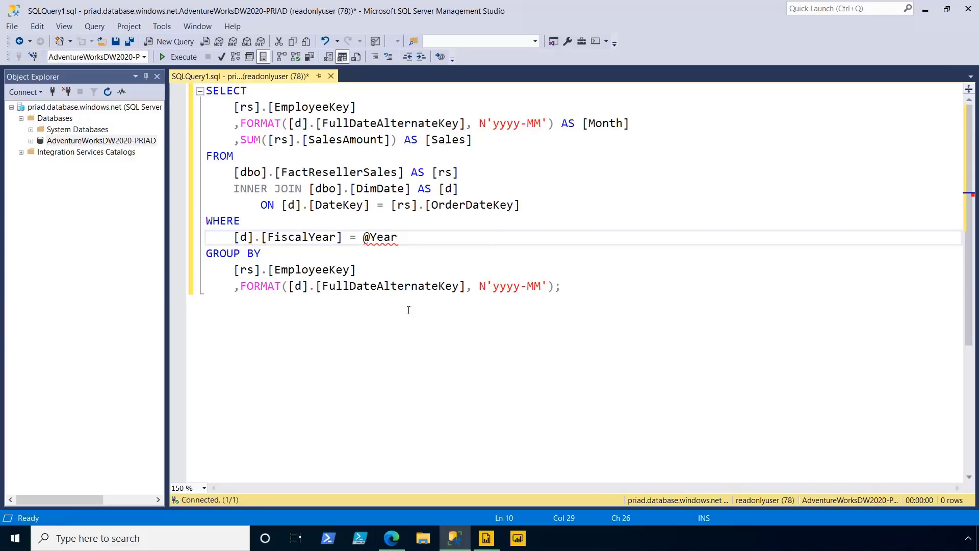
pyautogui.doubleClick(378, 236)
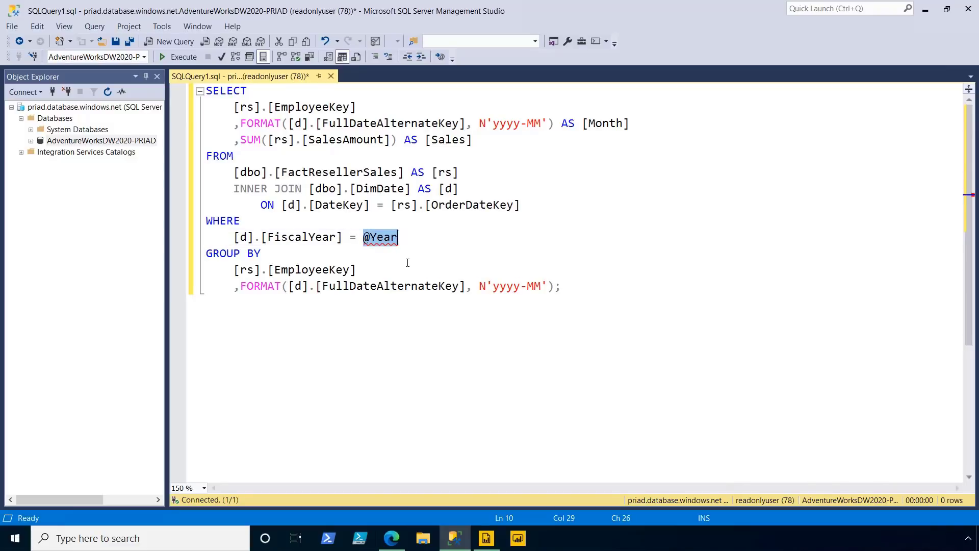
pyautogui.write('2018')
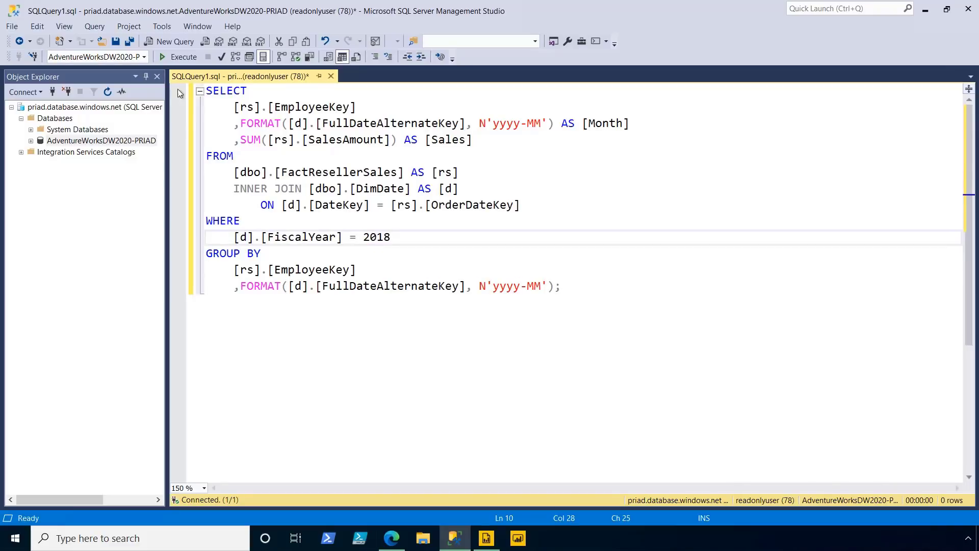
pyautogui.click(178, 57)
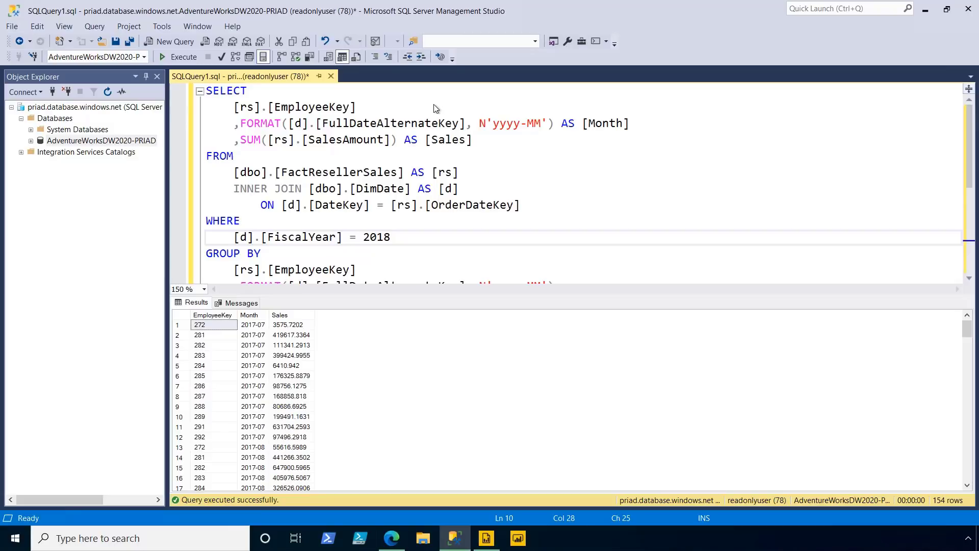
pyautogui.hotkey('ctrl', 'z')
pyautogui.hotkey('ctrl', 'a')
pyautogui.hotkey('ctrl', 'c')
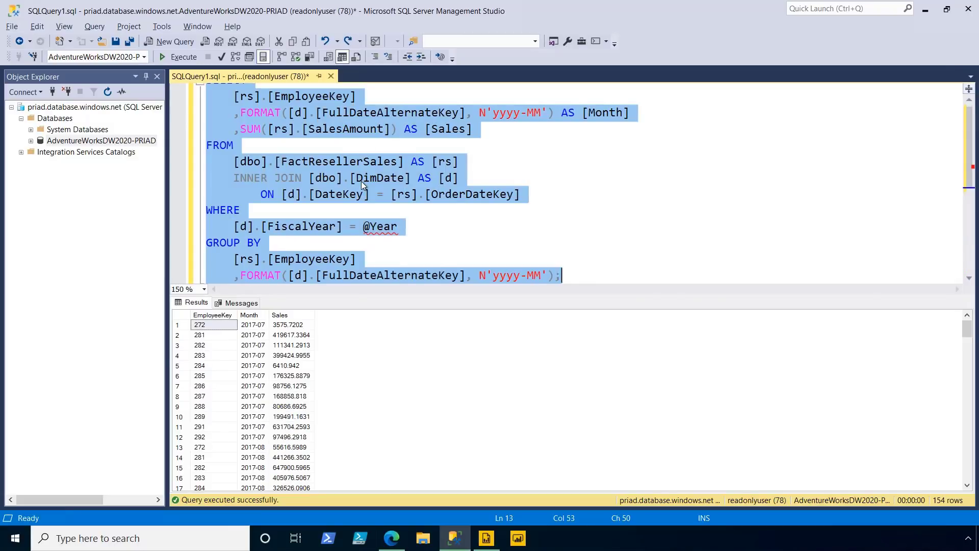
# Replace the dsMain query with the revised EmployeeKey version and confirm.
pyautogui.hotkey('alt', 'Tab')
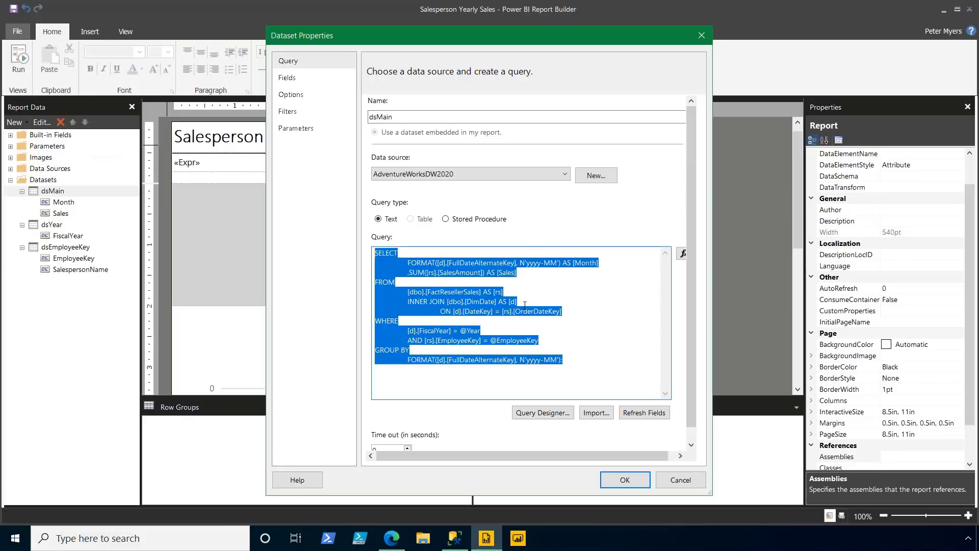
pyautogui.hotkey('ctrl', 'v')
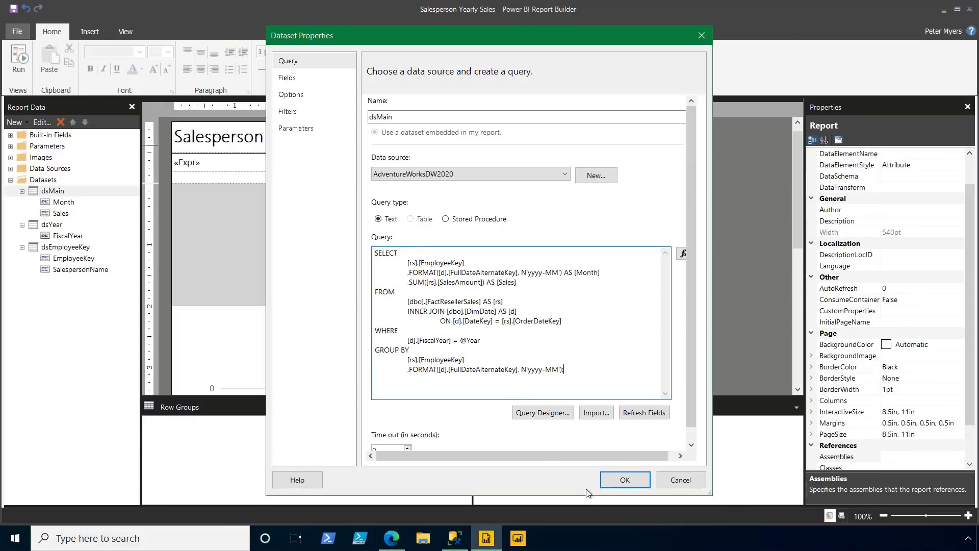
pyautogui.click(625, 479)
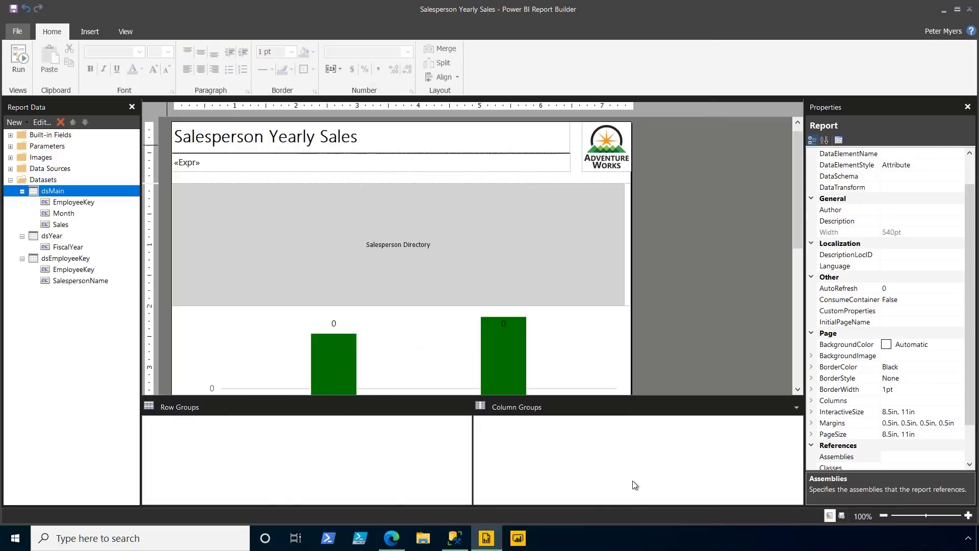
# Delete the EmployeeKey report parameter.
pyautogui.click(10, 146)
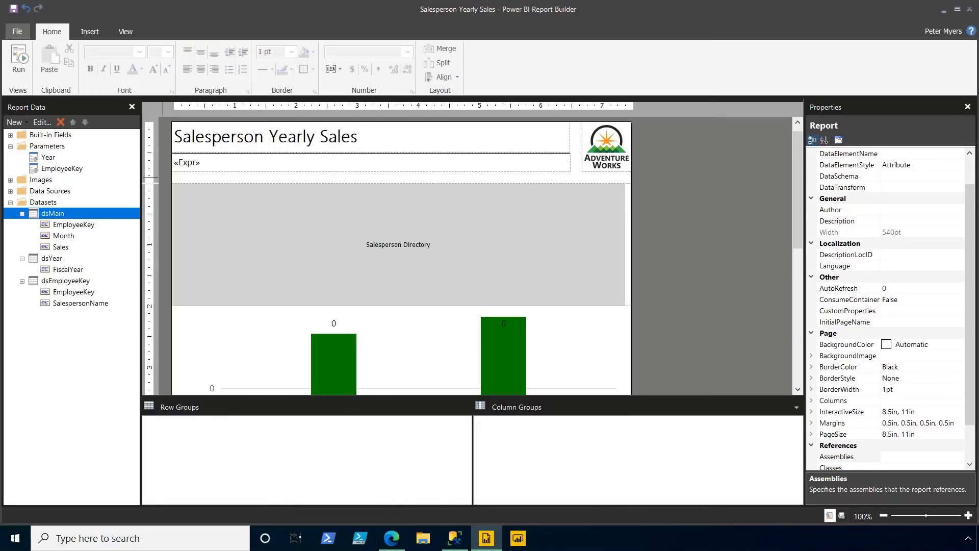
pyautogui.click(71, 174)
pyautogui.rightClick(96, 171)
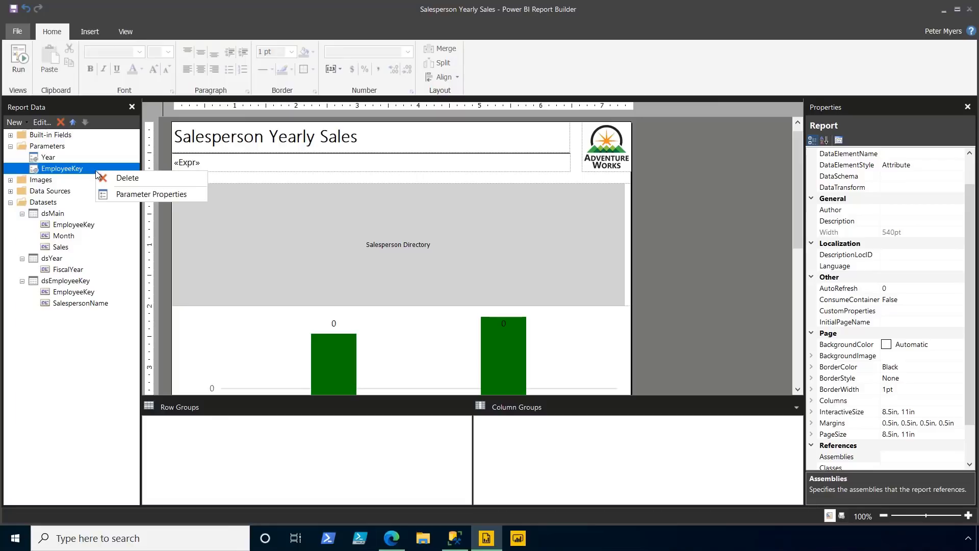
pyautogui.click(193, 182)
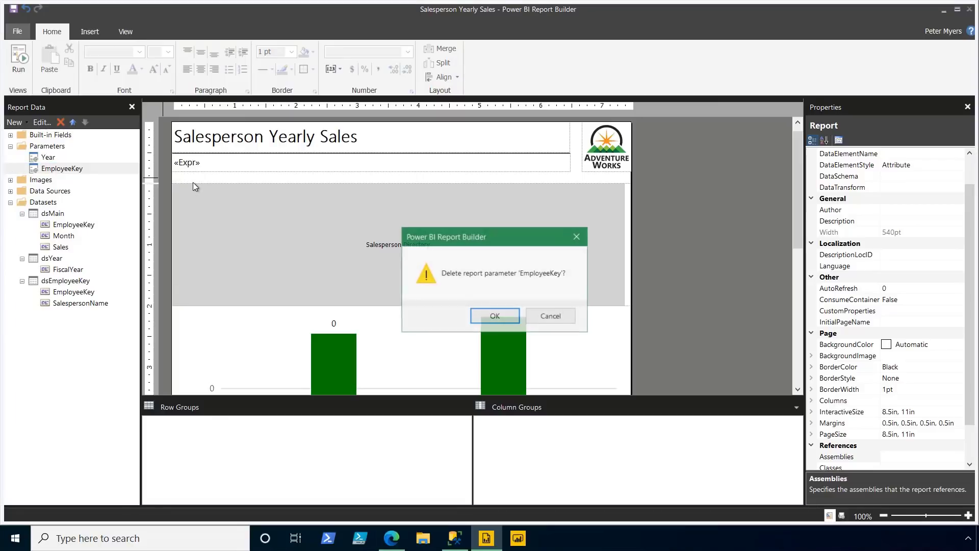
pyautogui.click(495, 316)
# Delete the dsEmployeeKey dataset.
pyautogui.click(74, 275)
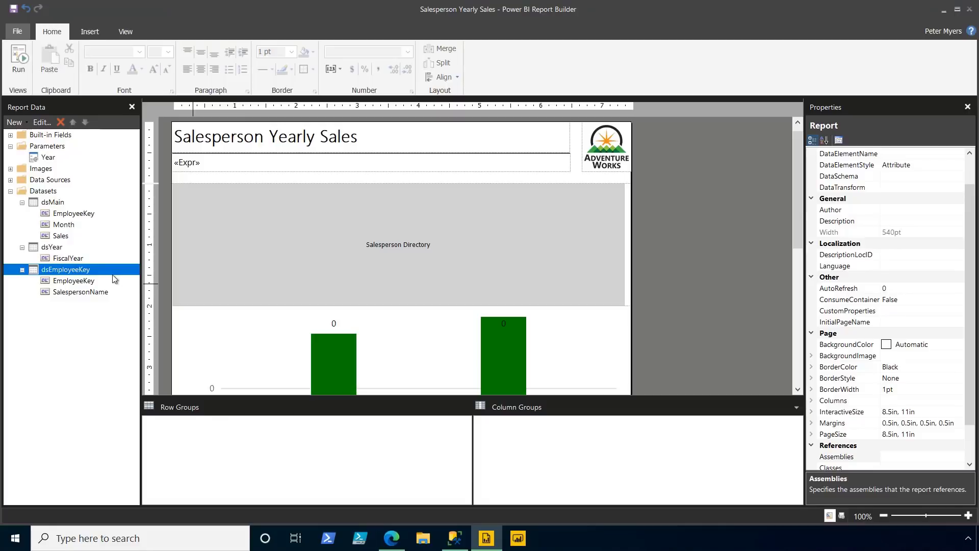
pyautogui.rightClick(111, 271)
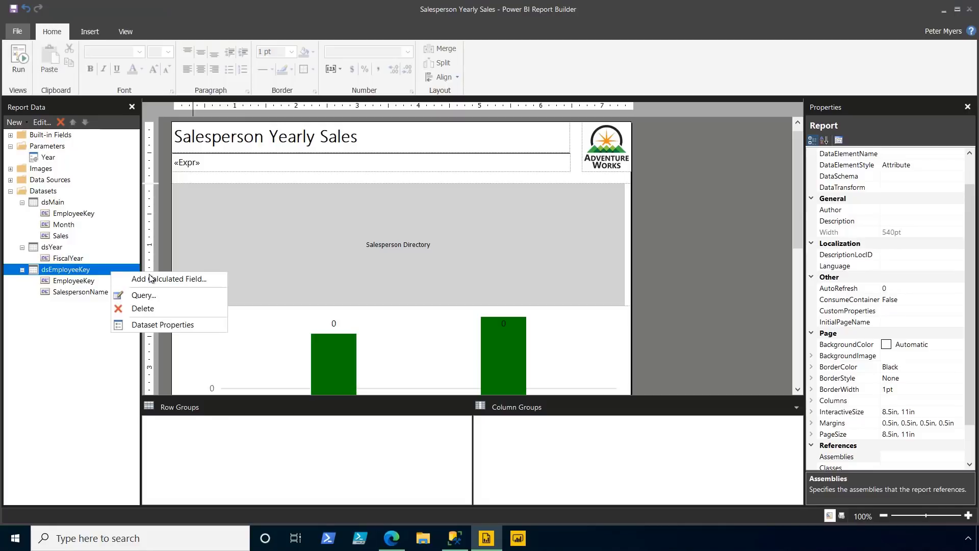
pyautogui.click(165, 311)
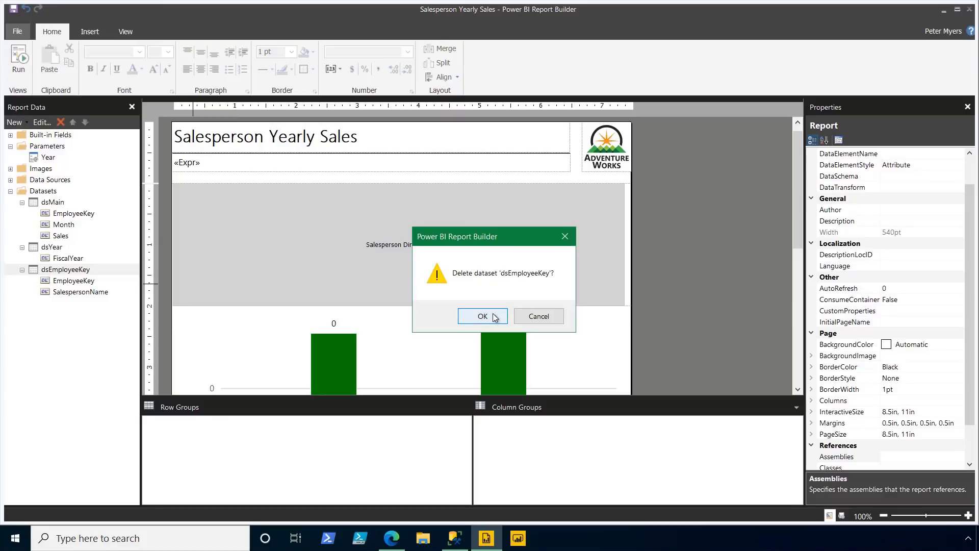
pyautogui.click(483, 316)
pyautogui.click(301, 277)
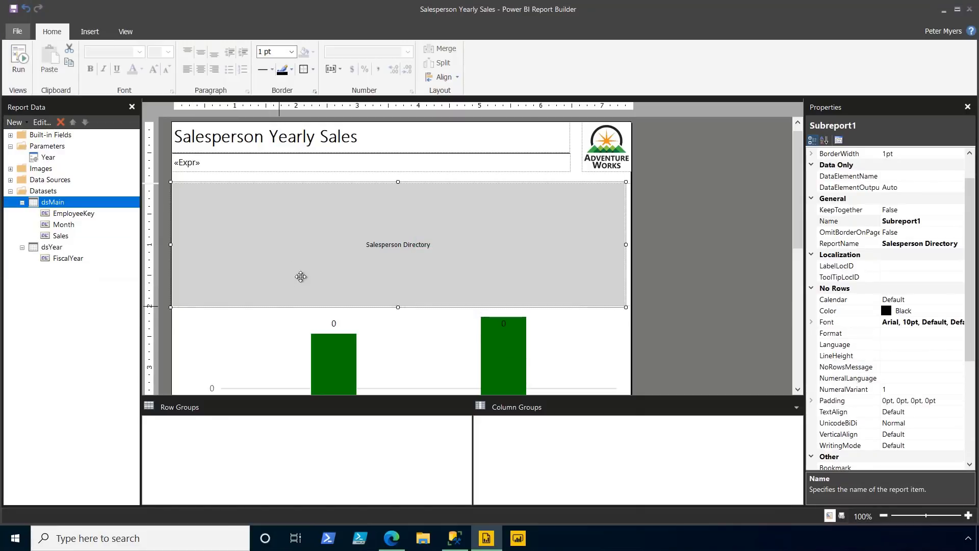
# Move the Salesperson Directory subreport lower and insert a table at the top-left under the header.
pyautogui.moveTo(231, 210); pyautogui.dragTo(236, 291)
pyautogui.click(215, 209)
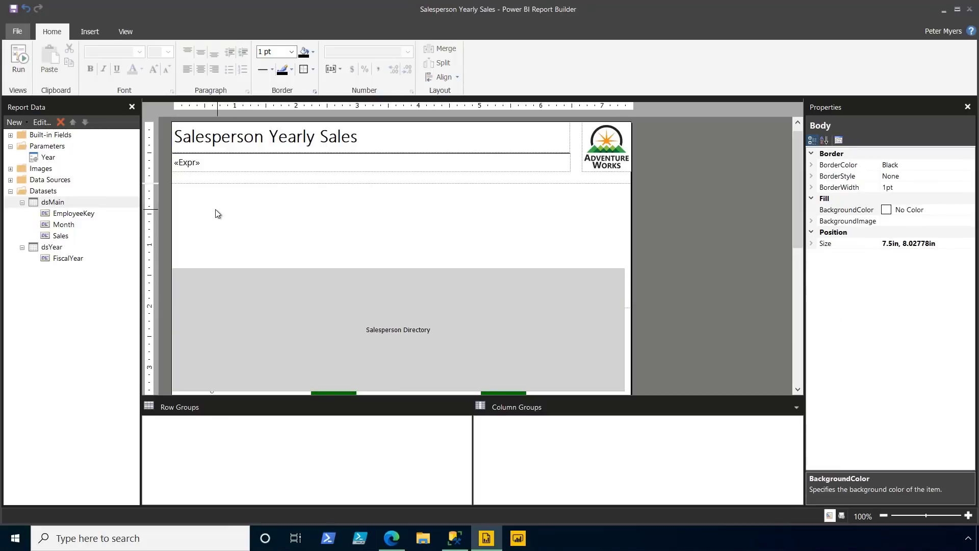
pyautogui.rightClick(214, 205)
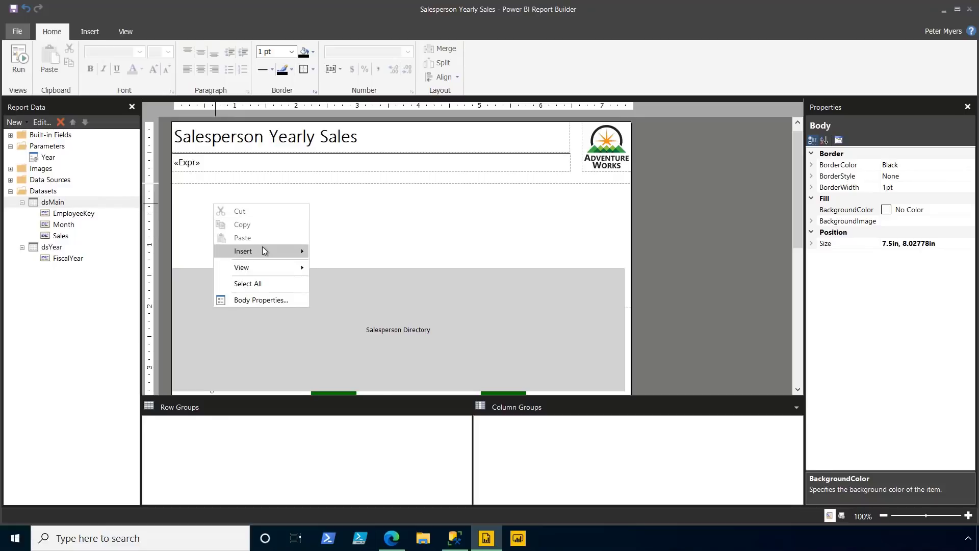
pyautogui.moveTo(262, 247)
pyautogui.click(355, 279)
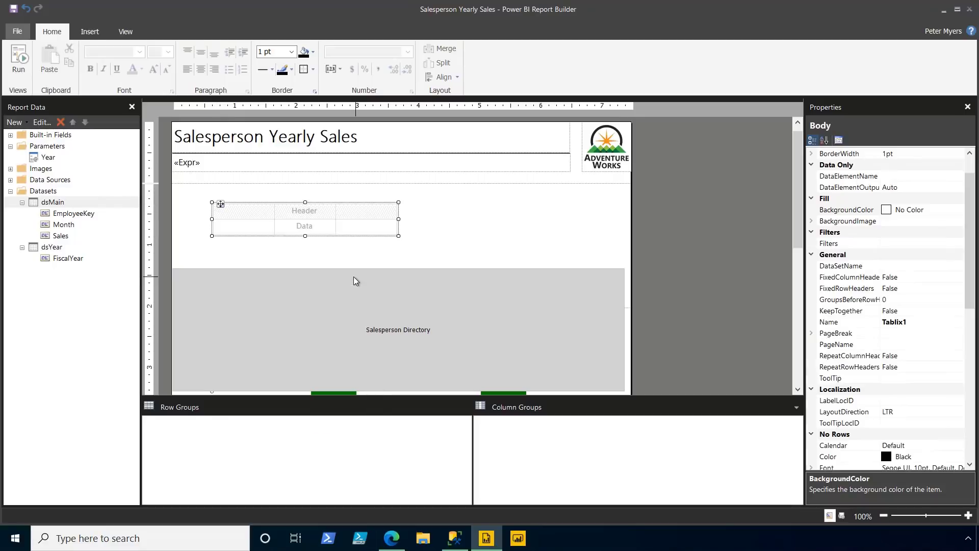
pyautogui.moveTo(219, 204); pyautogui.dragTo(184, 184)
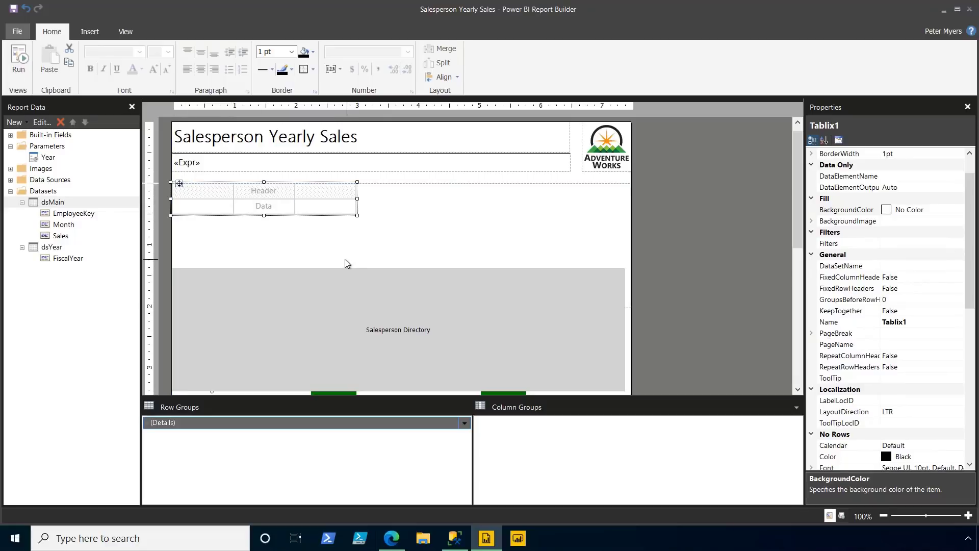
pyautogui.click(179, 203)
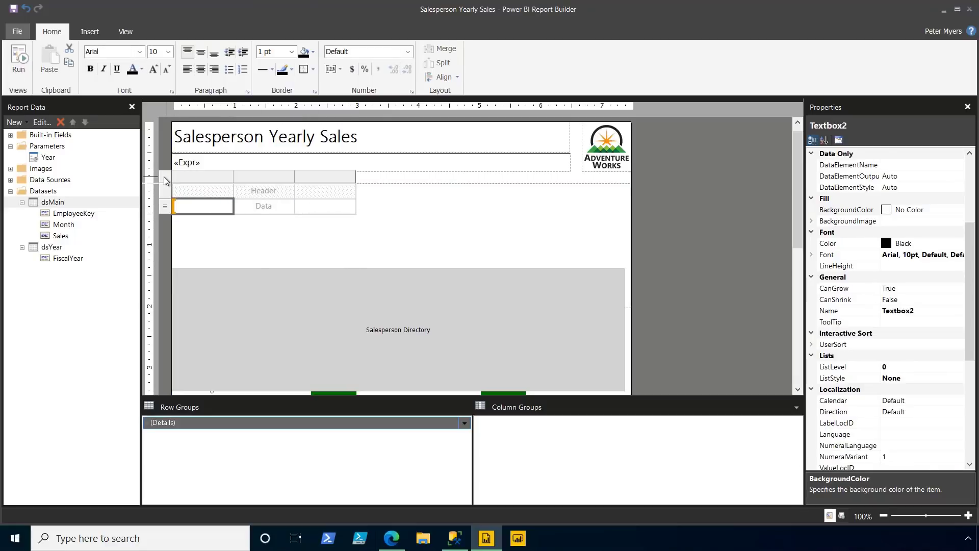
# Set Tablix1's dataset to dsMain in Tablix Properties.
pyautogui.rightClick(165, 178)
pyautogui.click(246, 273)
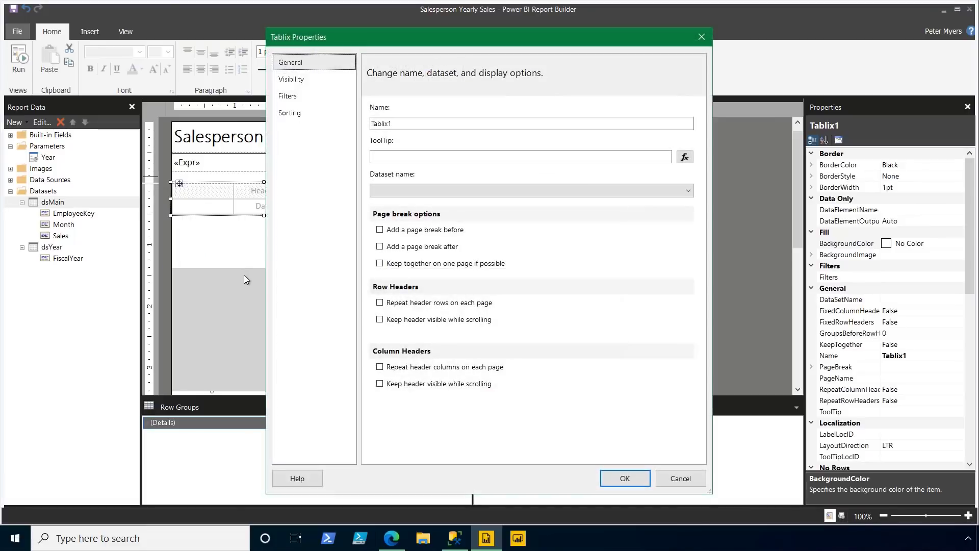
pyautogui.click(686, 191)
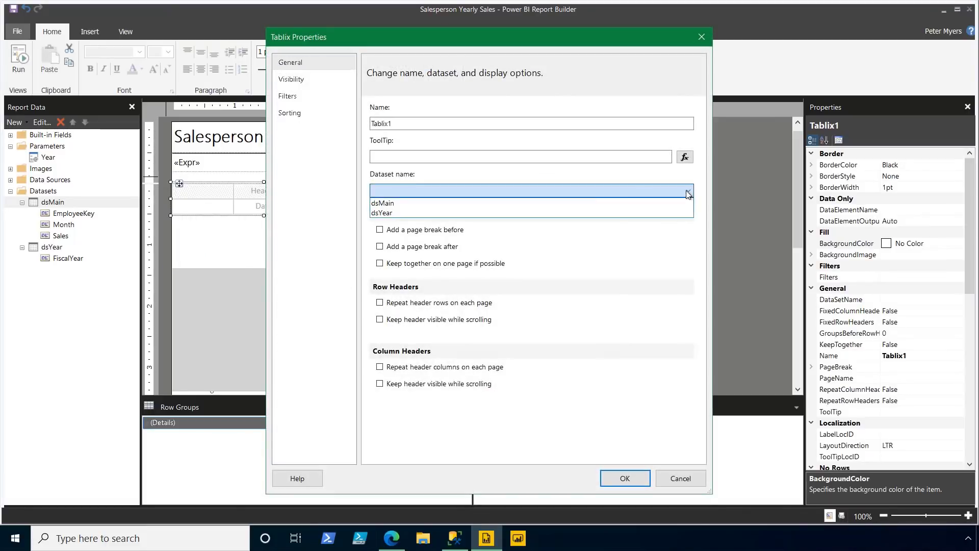
pyautogui.click(590, 203)
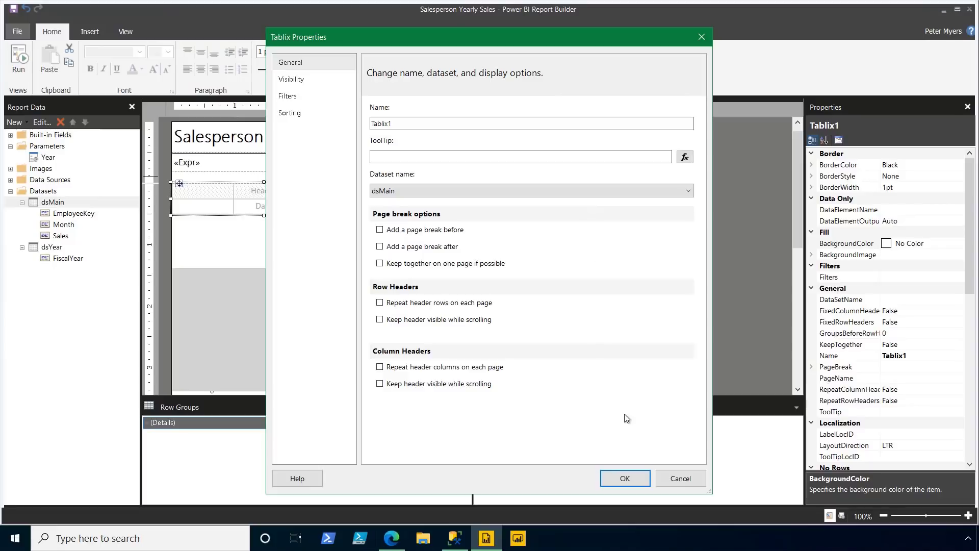
pyautogui.click(646, 478)
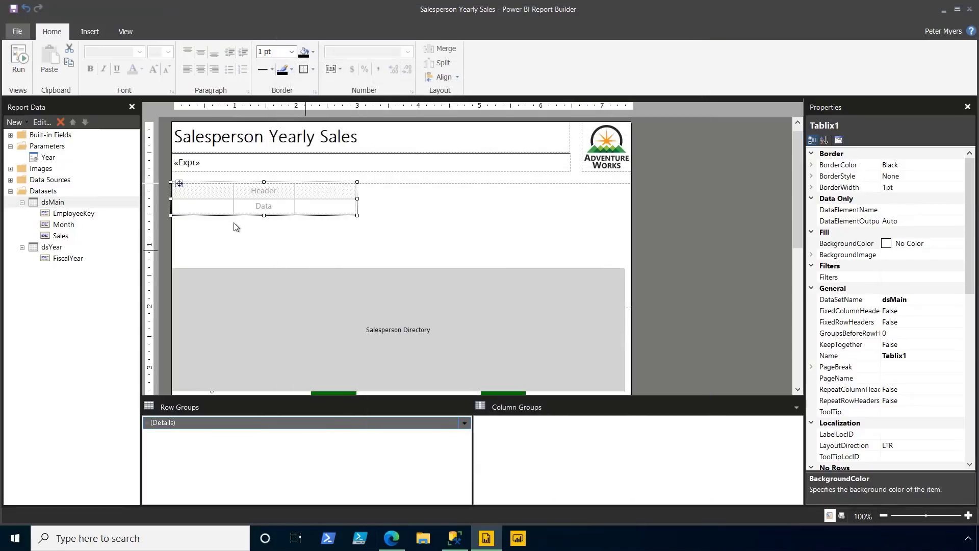
# Delete the table's header row and its second and third columns.
pyautogui.click(206, 195)
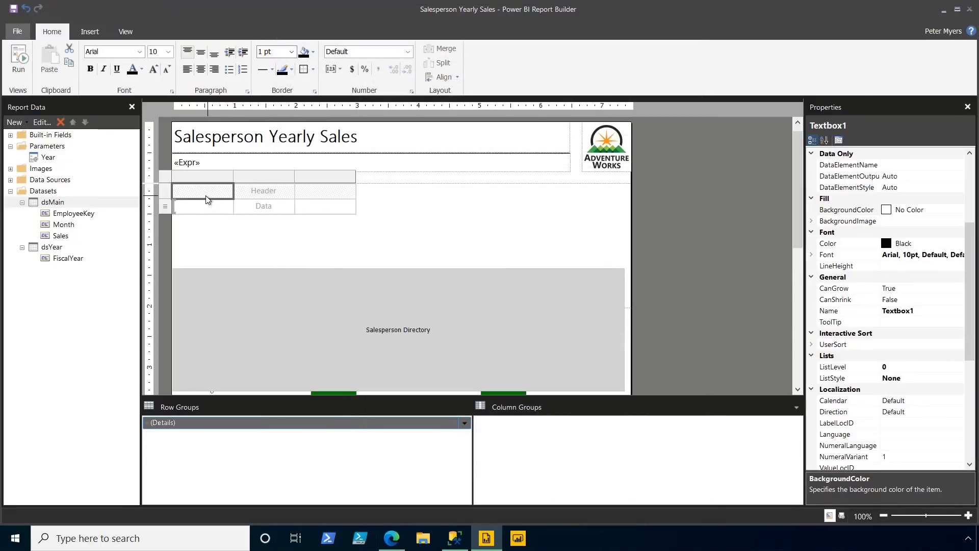
pyautogui.rightClick(164, 191)
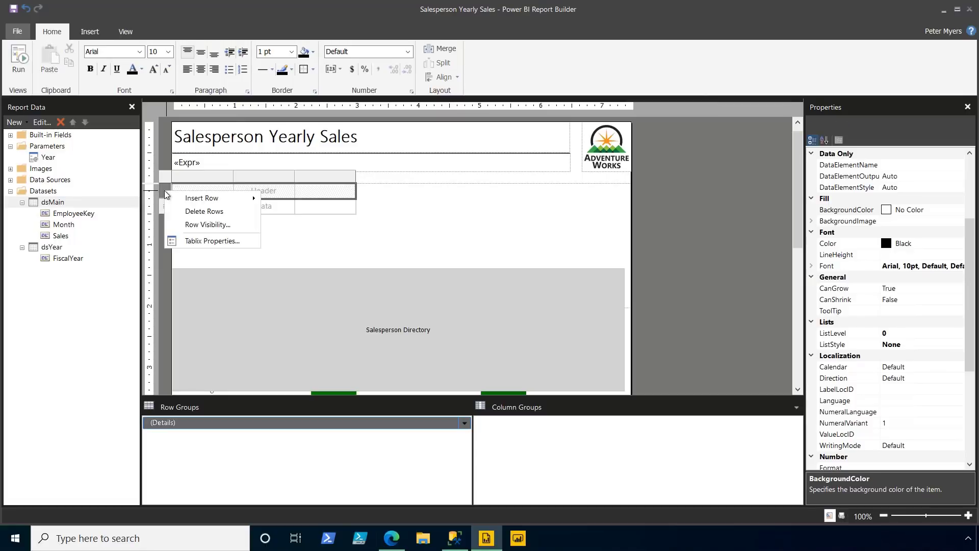
pyautogui.click(228, 209)
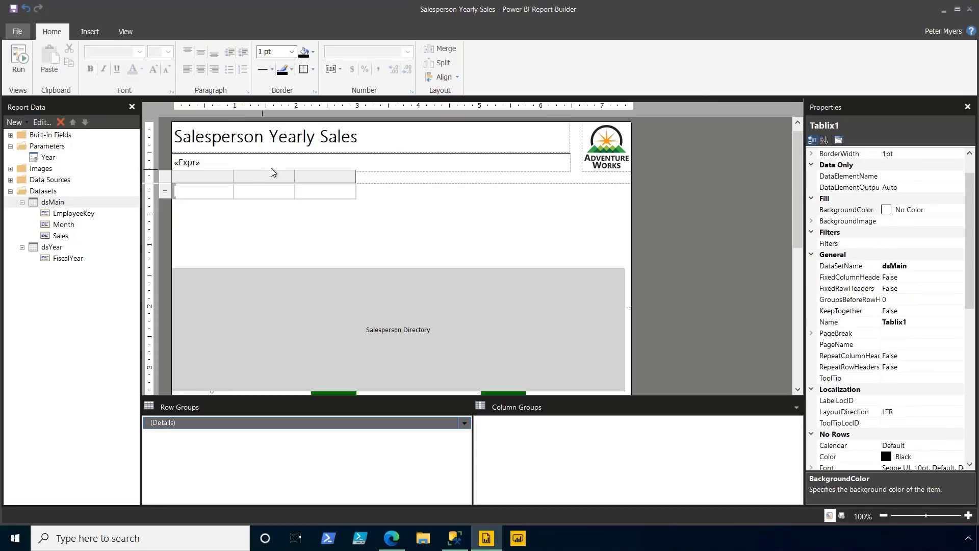
pyautogui.click(261, 179)
pyautogui.keyDown('shift'); pyautogui.click(298, 176); pyautogui.keyUp('shift')
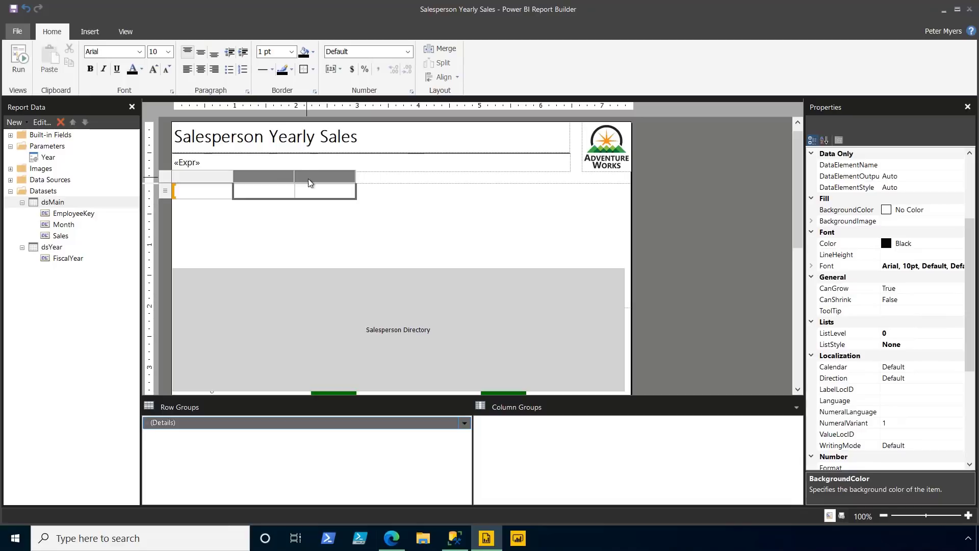
pyautogui.rightClick(308, 179)
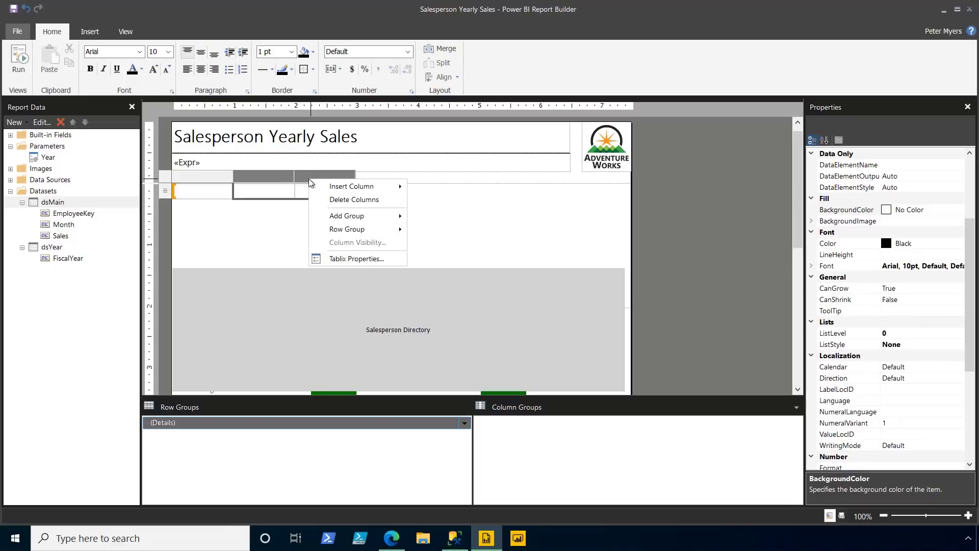
pyautogui.click(378, 200)
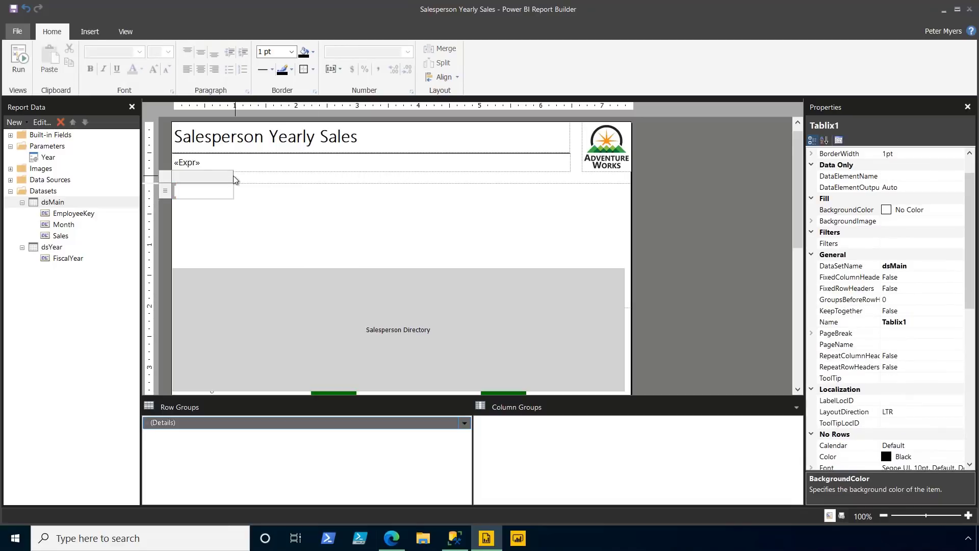
# Widen the remaining column to 7.5in and add a second row inside the details group.
pyautogui.moveTo(232, 174); pyautogui.dragTo(630, 187)
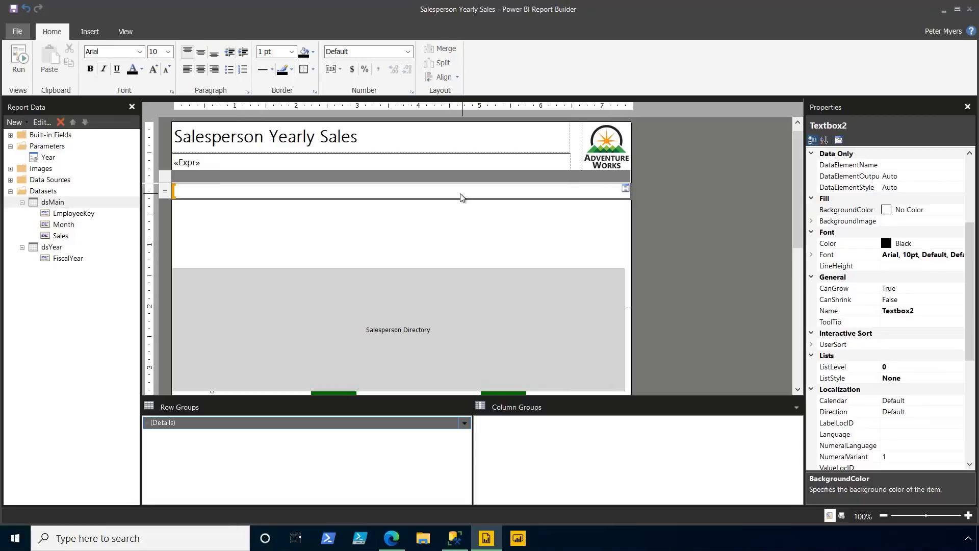
pyautogui.scroll(-6, 906, 359)
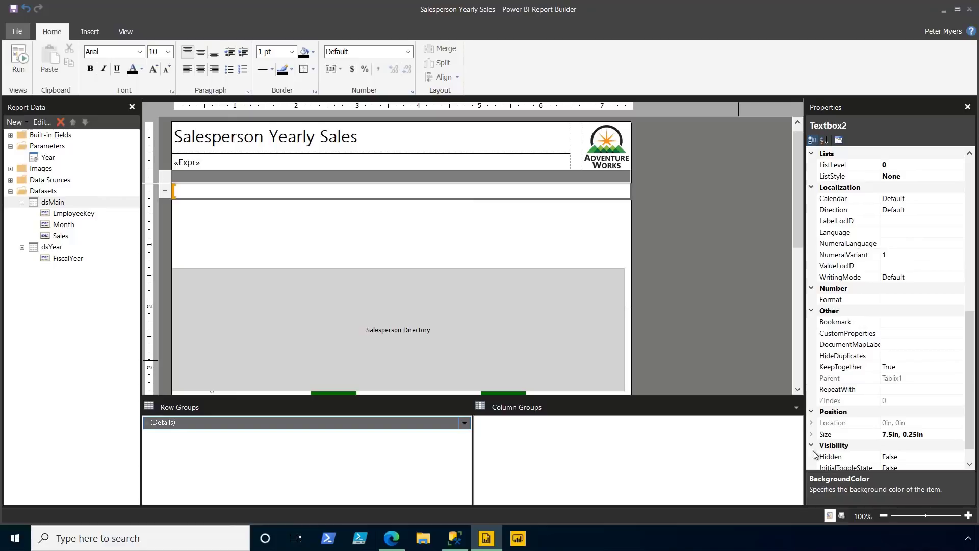
pyautogui.click(810, 434)
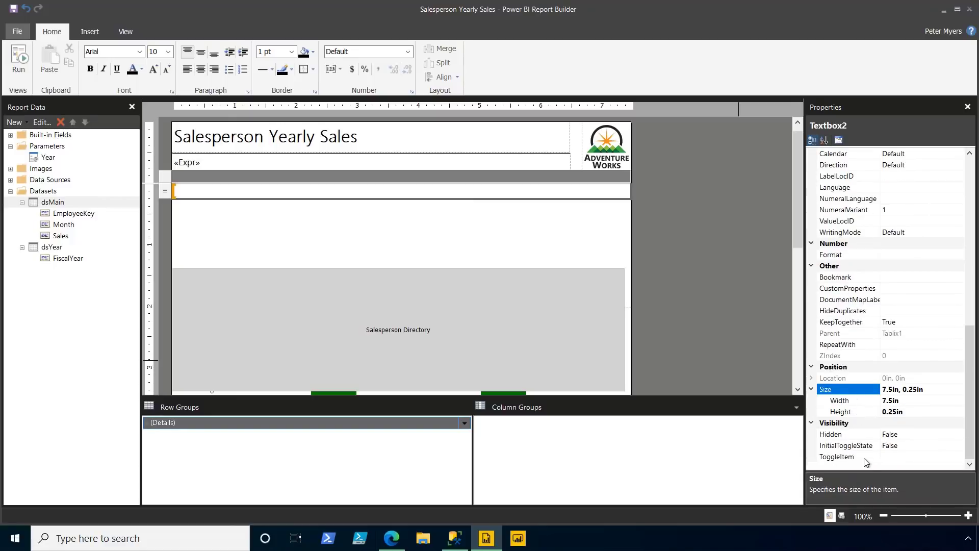
pyautogui.rightClick(164, 195)
pyautogui.moveTo(165, 200)
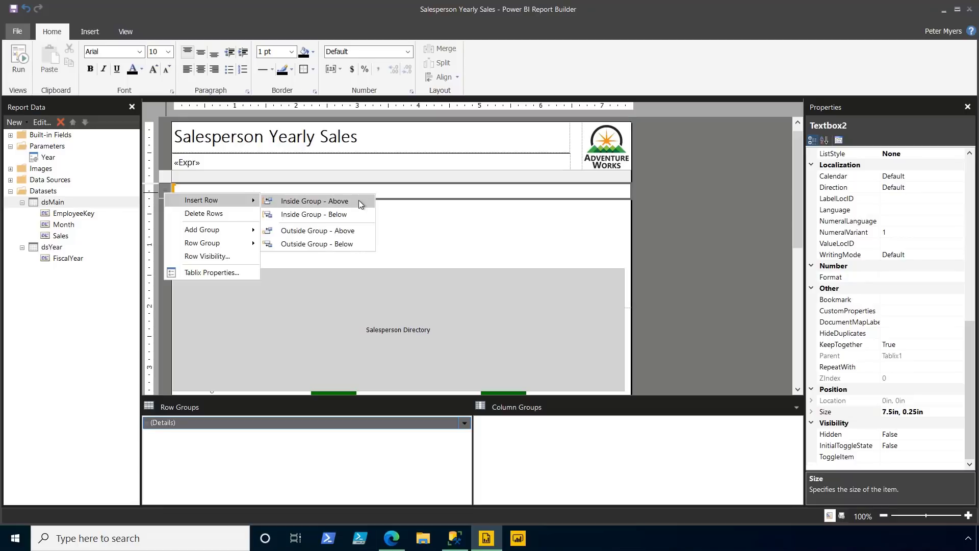
pyautogui.click(360, 214)
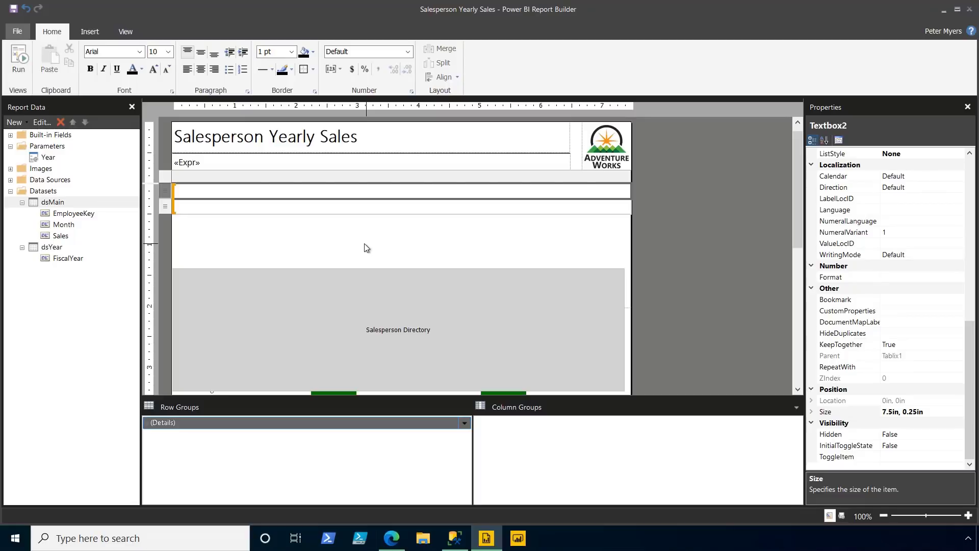
# Group the Details group on [EmployeeKey] with a page break between each instance.
pyautogui.click(464, 422)
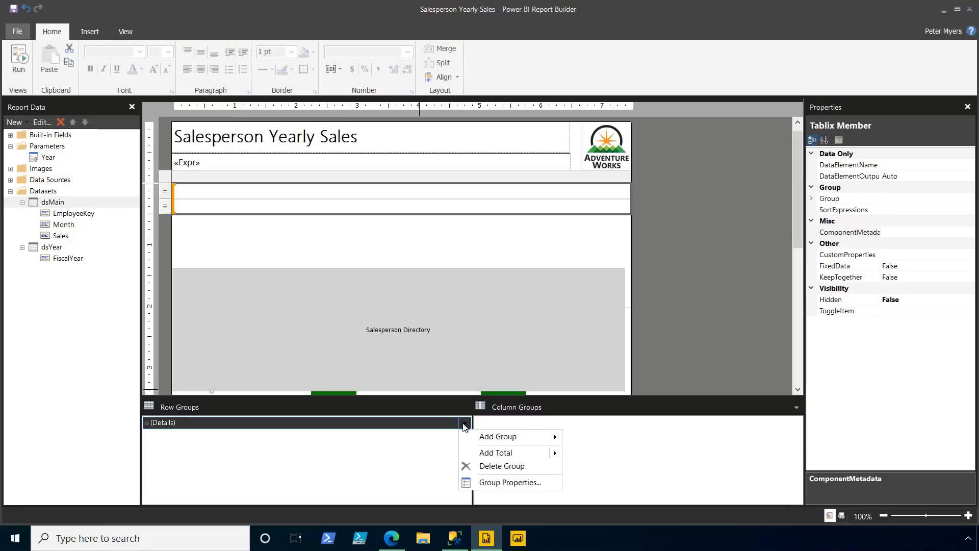
pyautogui.click(546, 482)
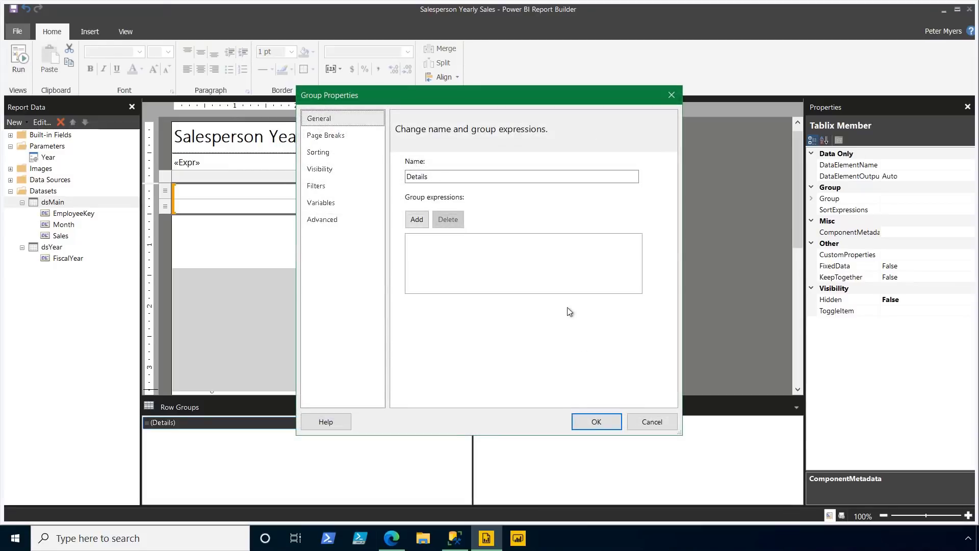
pyautogui.click(416, 219)
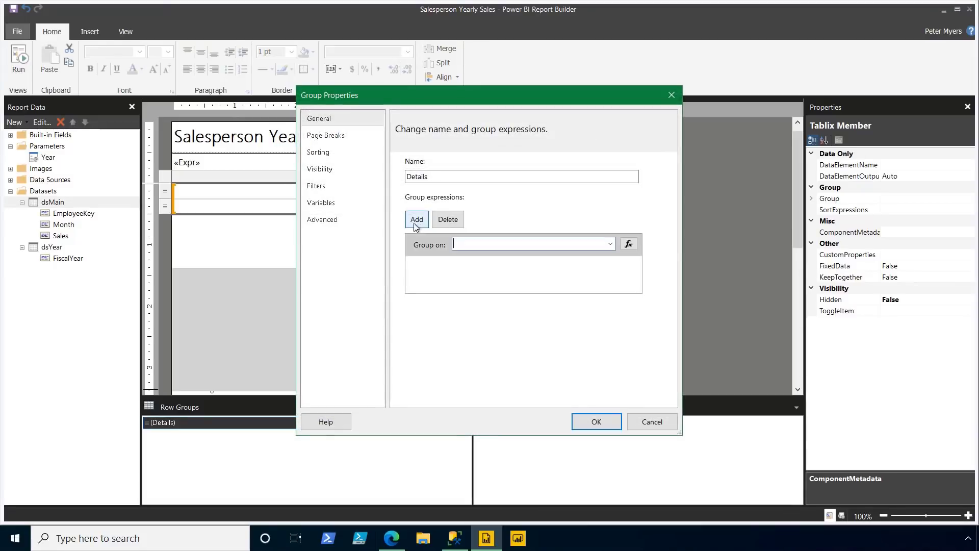
pyautogui.click(609, 245)
pyautogui.click(569, 256)
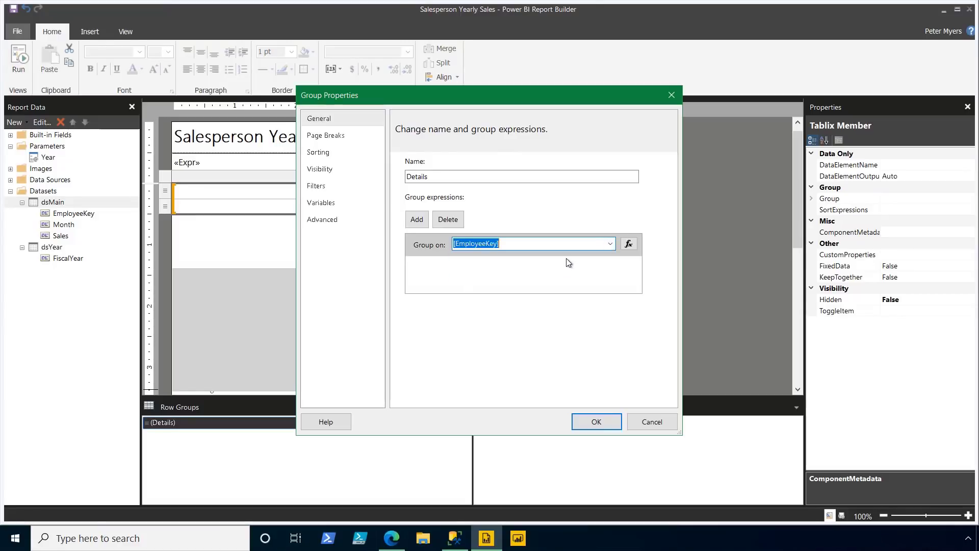
pyautogui.click(334, 136)
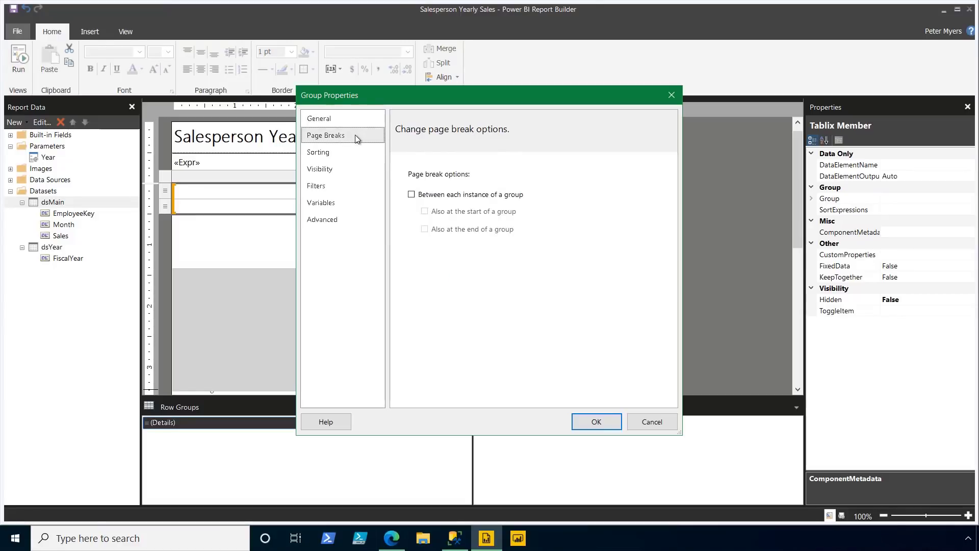
pyautogui.click(411, 194)
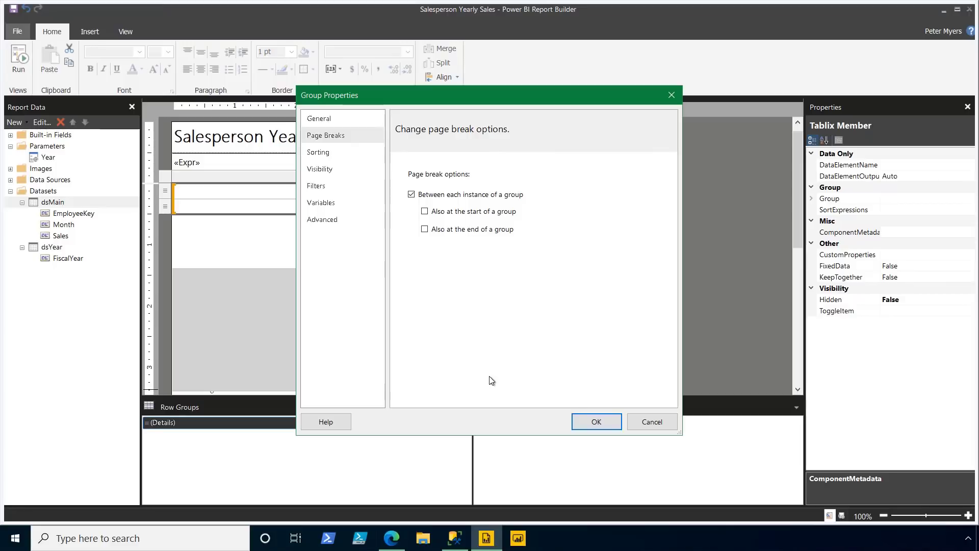
pyautogui.click(596, 421)
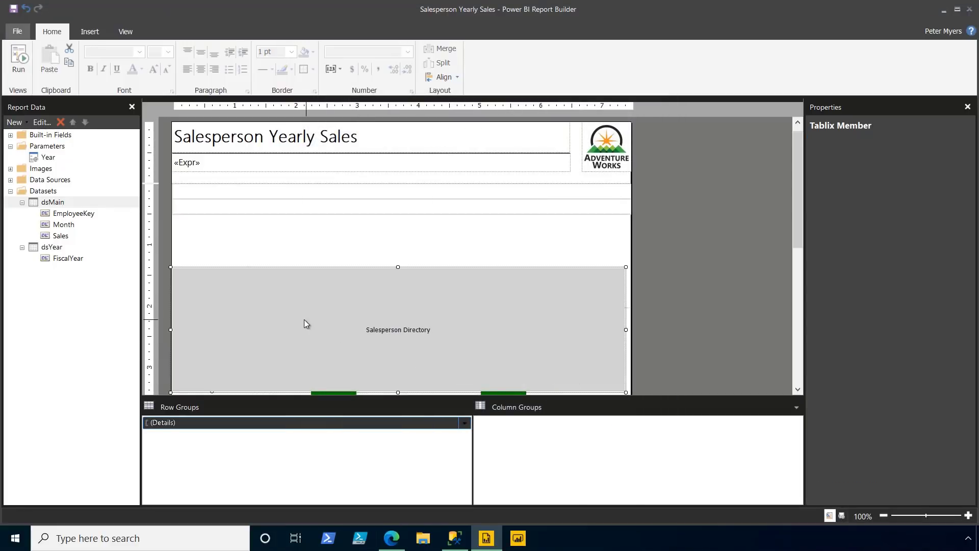
# Move the subreport into the table's first row and the sales chart into the second row.
pyautogui.moveTo(303, 319); pyautogui.dragTo(267, 192)
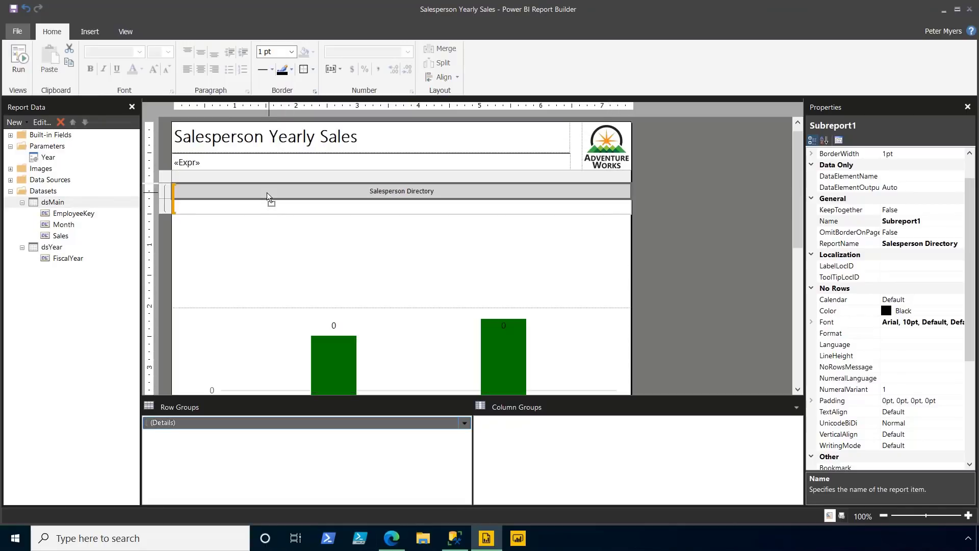
pyautogui.click(269, 337)
pyautogui.click(284, 354)
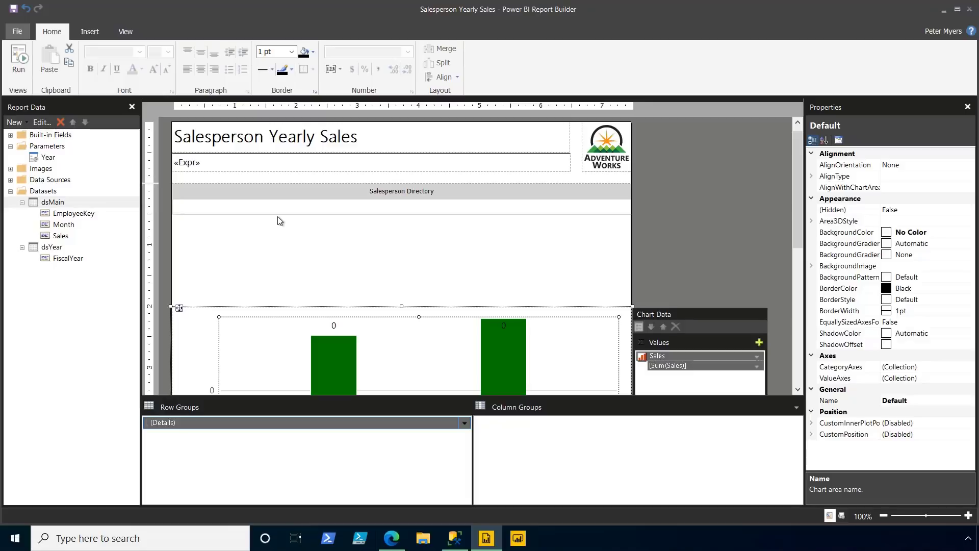
pyautogui.moveTo(180, 307); pyautogui.dragTo(201, 207)
# Set the Salesperson Directory subreport's height to 2in.
pyautogui.click(225, 192)
pyautogui.scroll(-5, 902, 393)
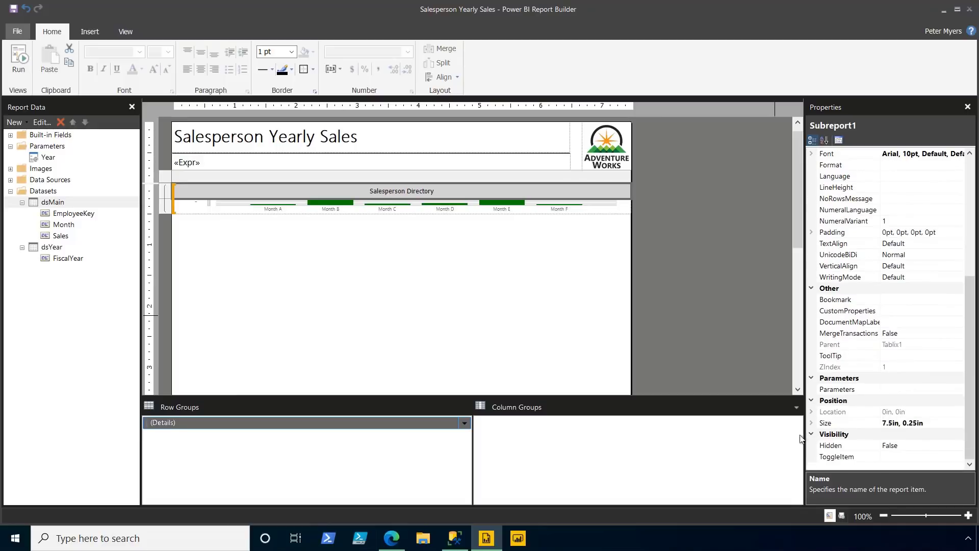
pyautogui.click(811, 425)
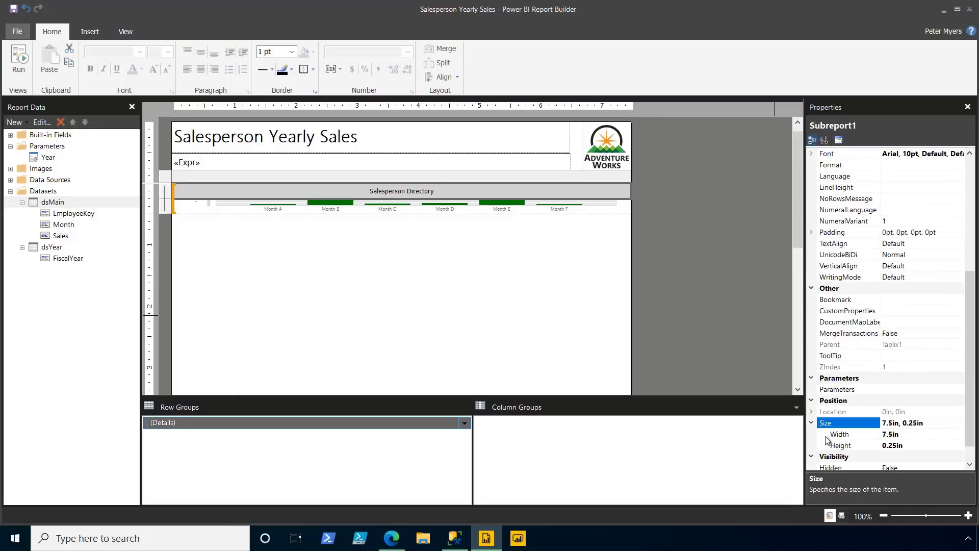
pyautogui.click(828, 437)
pyautogui.click(837, 445)
pyautogui.write('2')
pyautogui.press('Return')
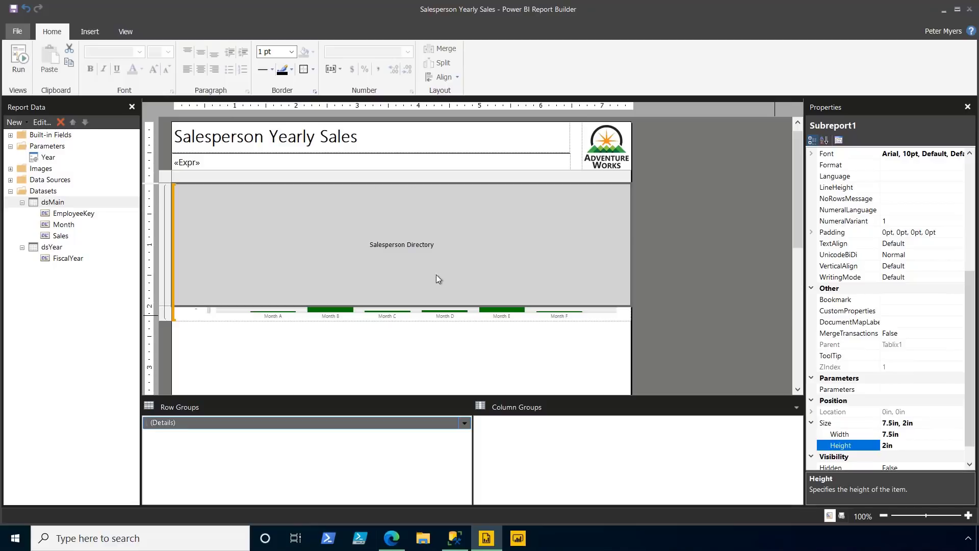
# Set Chart1's height to 6in.
pyautogui.click(191, 318)
pyautogui.scroll(-5, 901, 403)
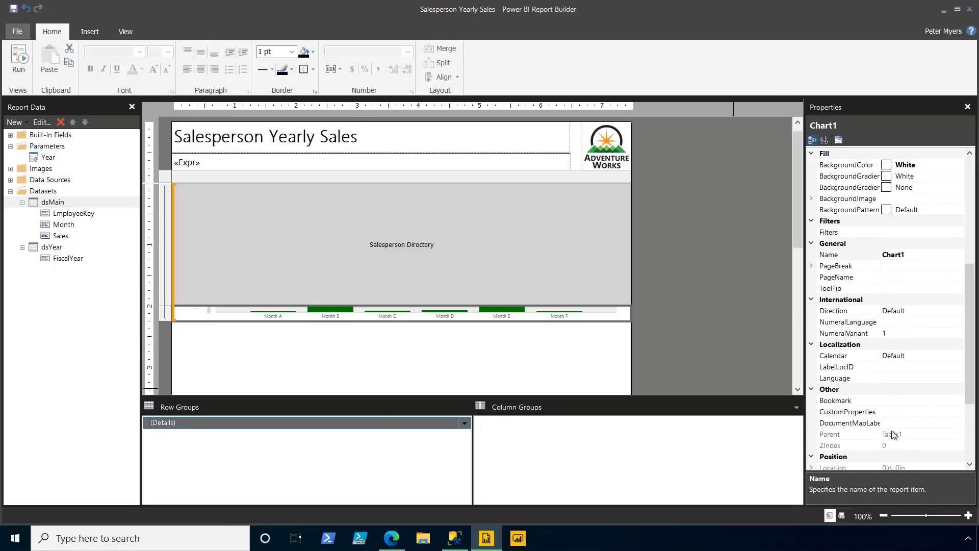
pyautogui.scroll(-4, 891, 430)
pyautogui.click(812, 355)
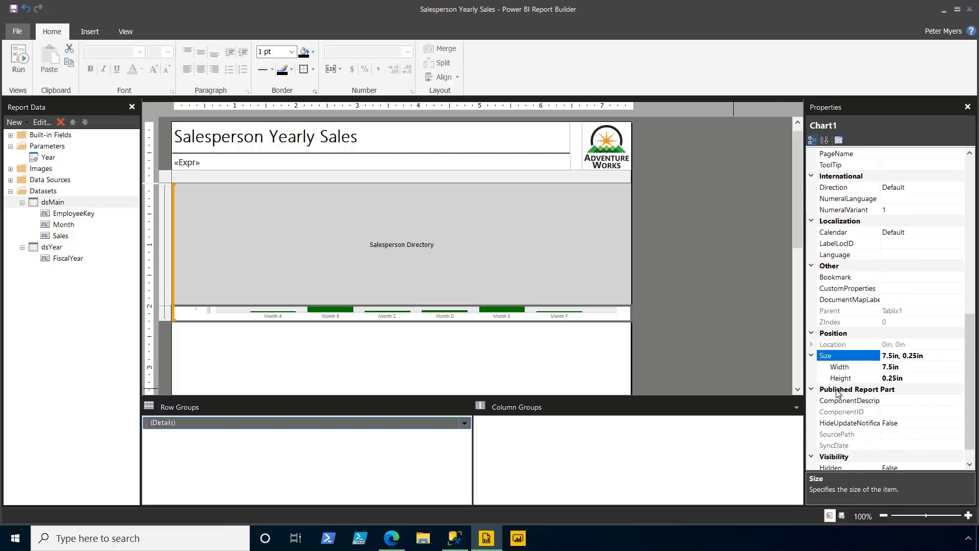
pyautogui.click(840, 378)
pyautogui.write('6')
pyautogui.press('Return')
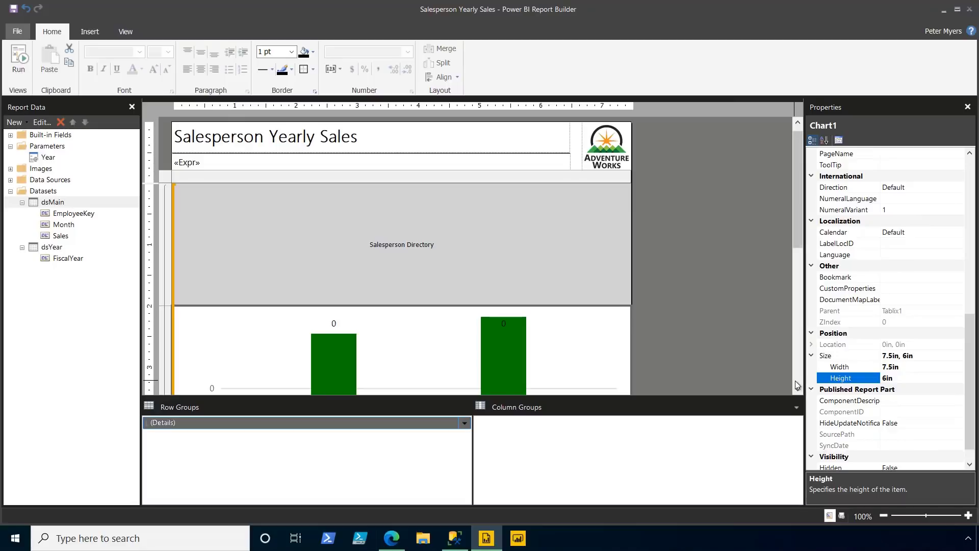
pyautogui.click(794, 381)
pyautogui.scroll(-2, 675, 332)
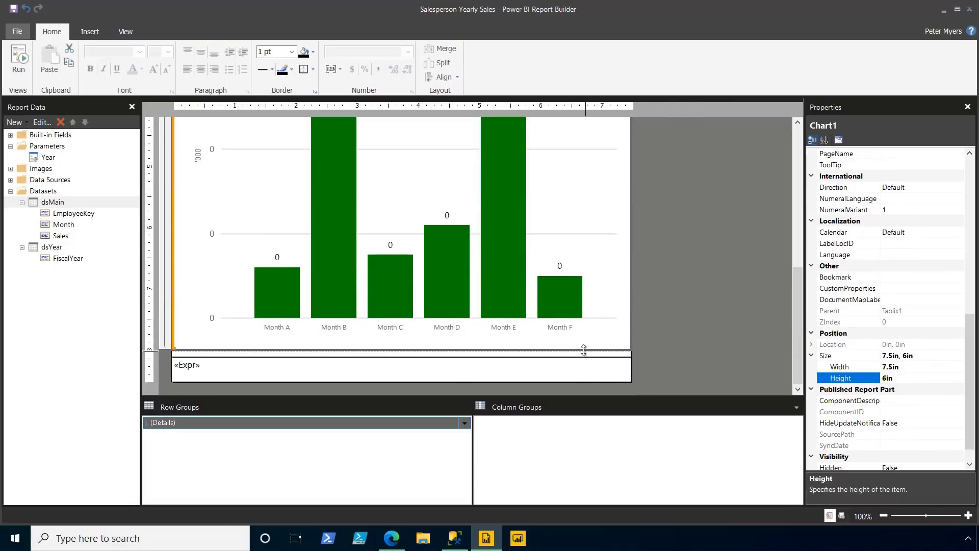
pyautogui.scroll(5, 660, 326)
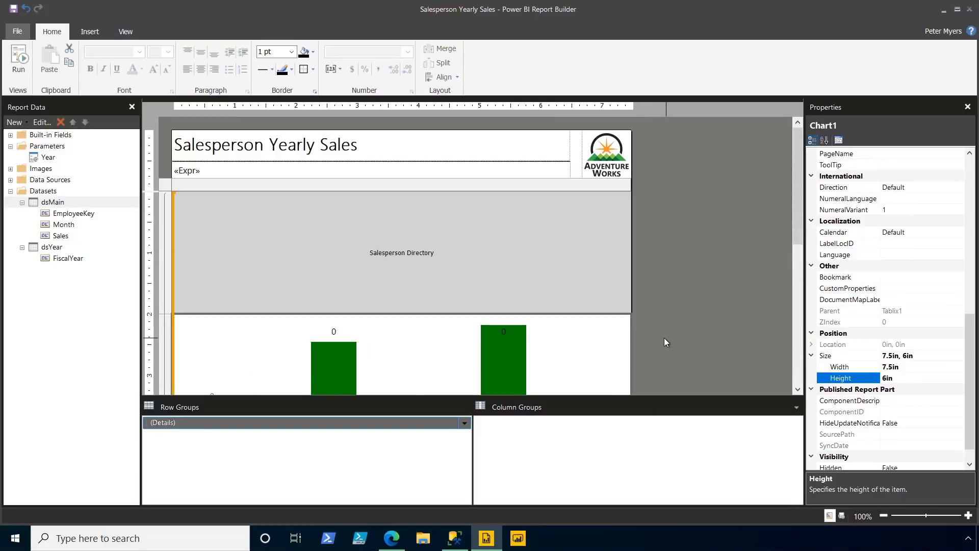
# In Subreport Properties, pass the [EmployeeKey] field to the EmployeeKey parameter.
pyautogui.click(492, 238)
pyautogui.rightClick(490, 243)
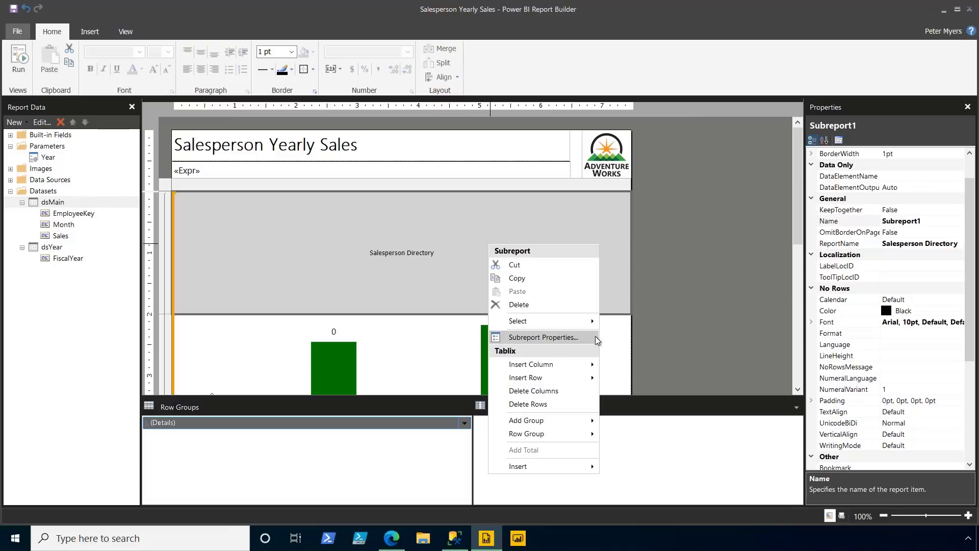
pyautogui.press('Escape')
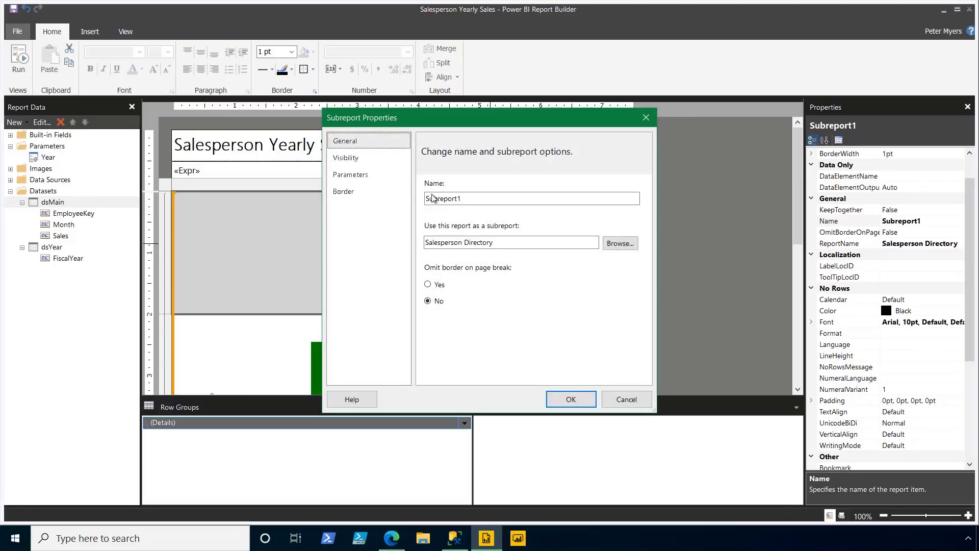
pyautogui.click(380, 180)
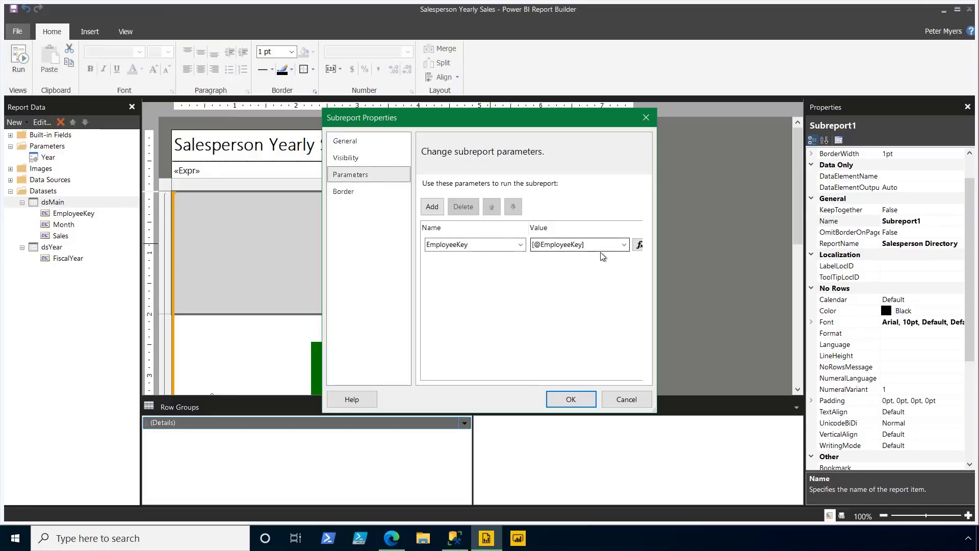
pyautogui.click(624, 245)
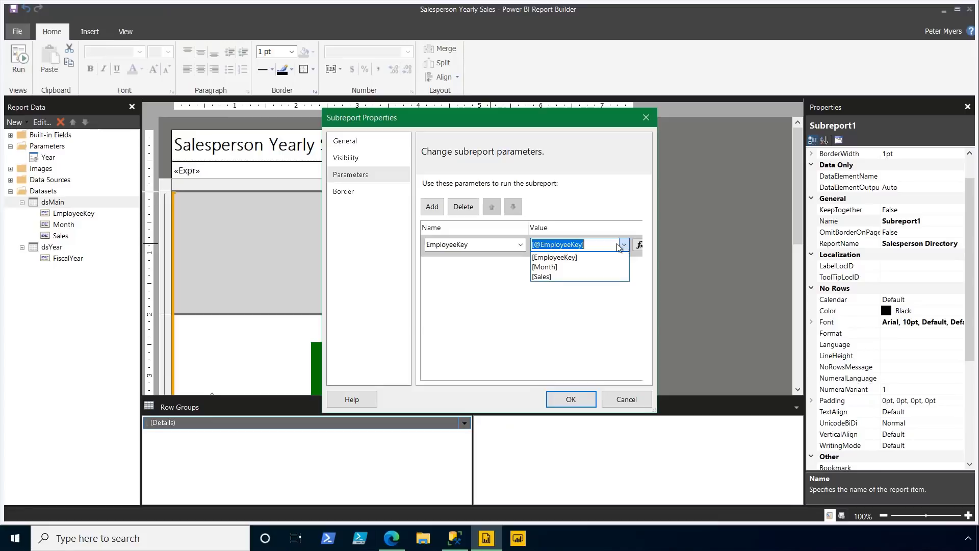
pyautogui.click(578, 258)
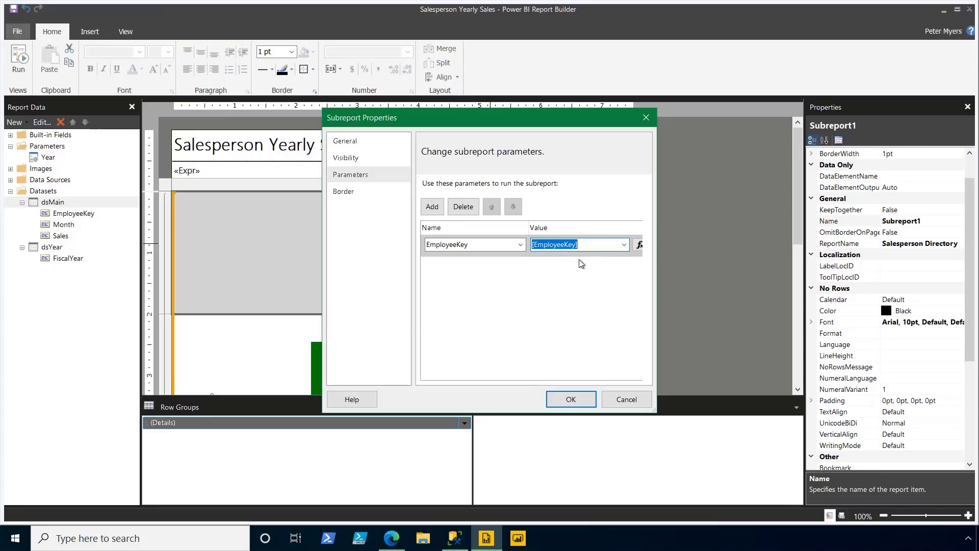
pyautogui.click(591, 397)
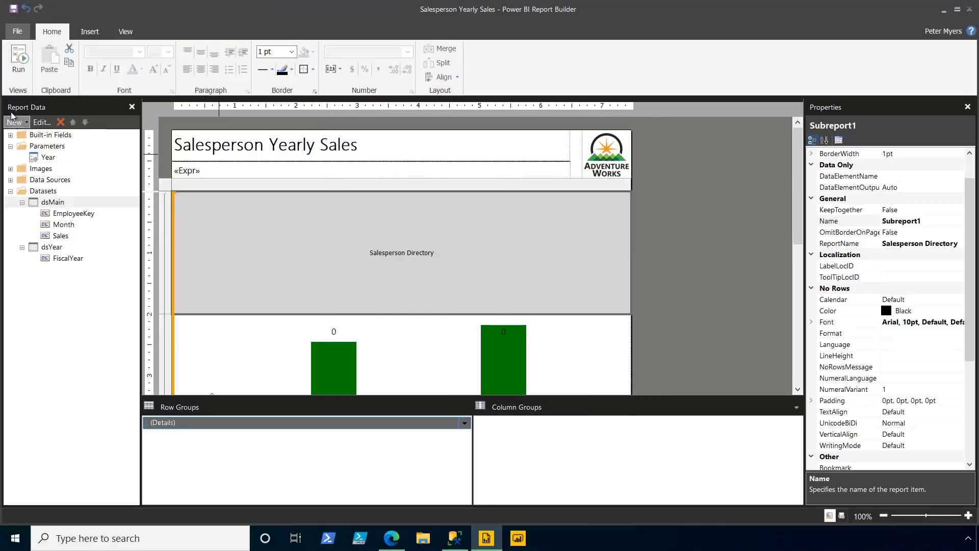
# Run the report and page through several salespeople's pages.
pyautogui.click(21, 66)
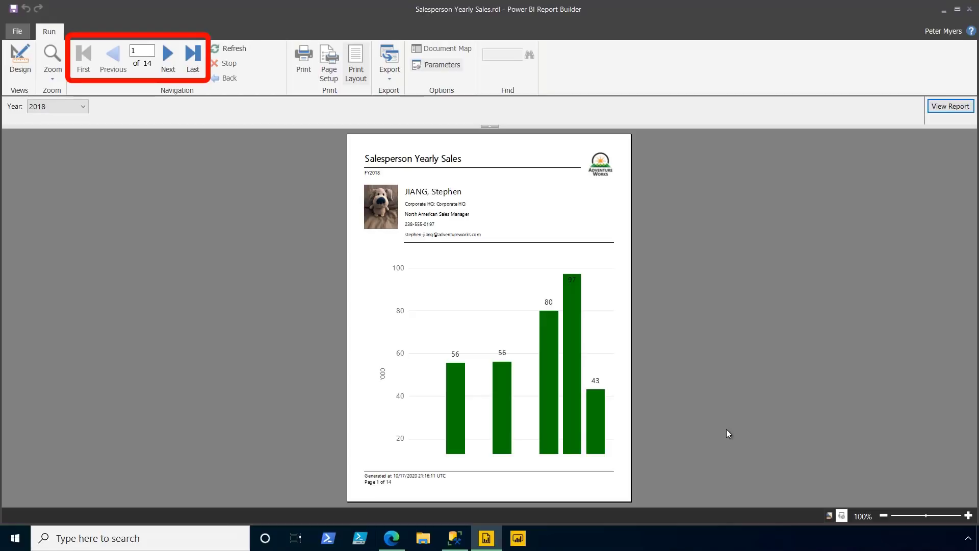
pyautogui.click(175, 61)
pyautogui.click(175, 60)
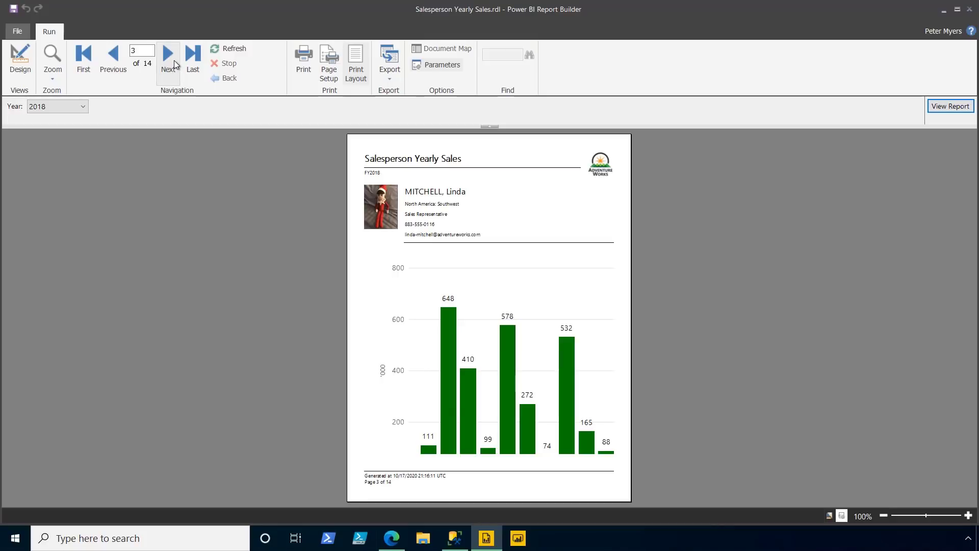
pyautogui.click(173, 64)
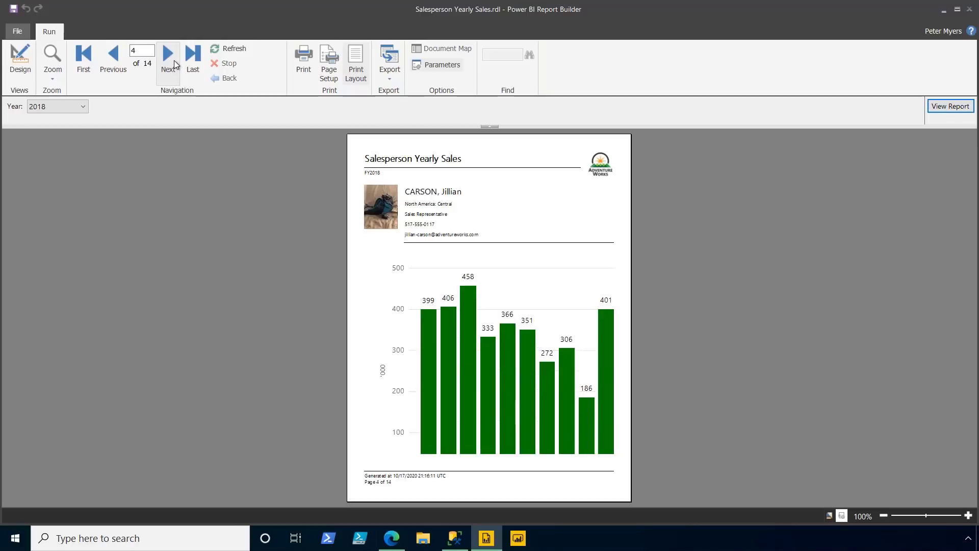
pyautogui.click(174, 63)
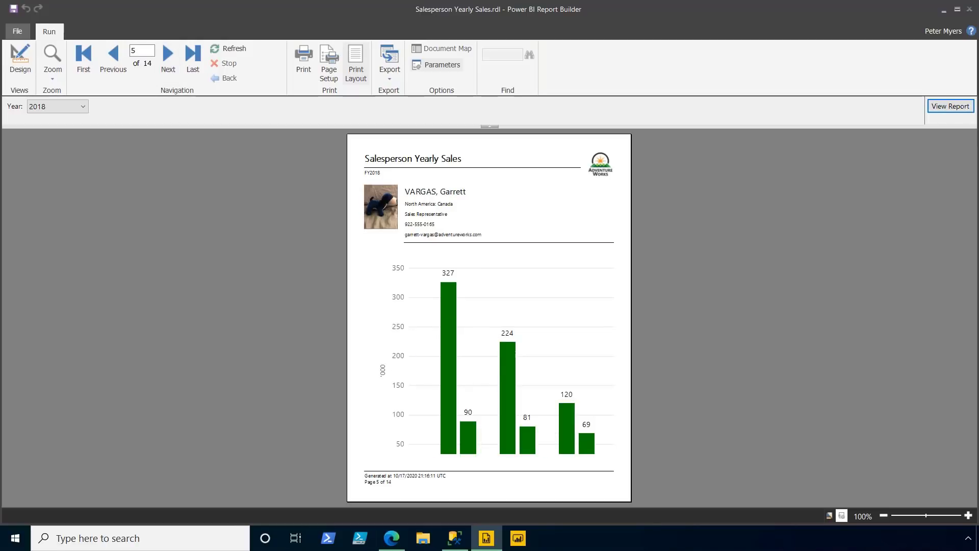
# Save the report to Power BI Service, replacing Salesperson Yearly Sales in the PRIAD workspace.
pyautogui.click(17, 31)
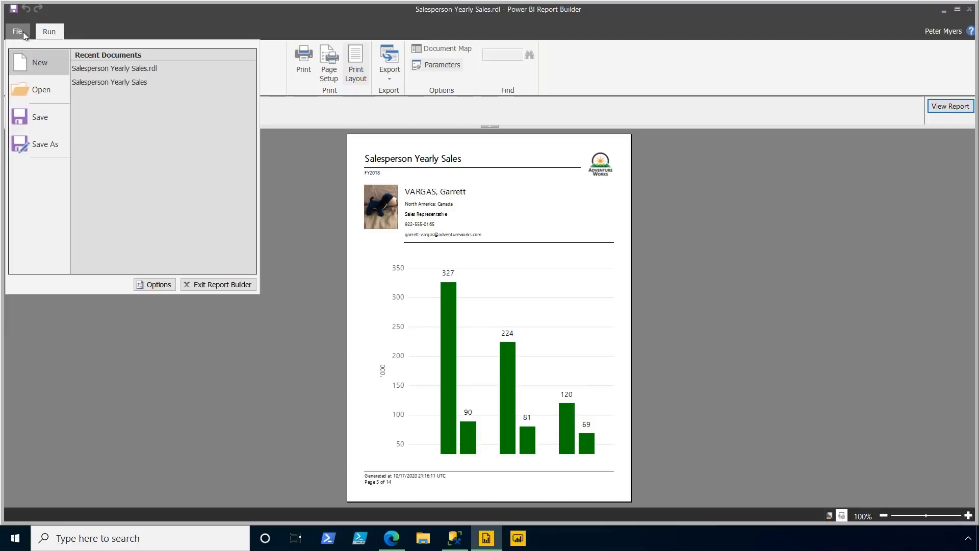
pyautogui.click(46, 146)
pyautogui.click(146, 108)
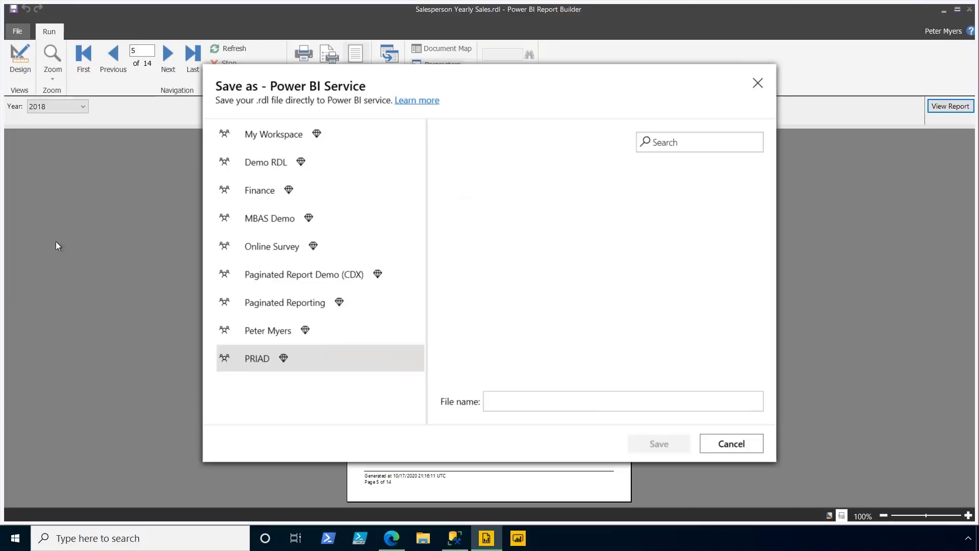
pyautogui.click(527, 311)
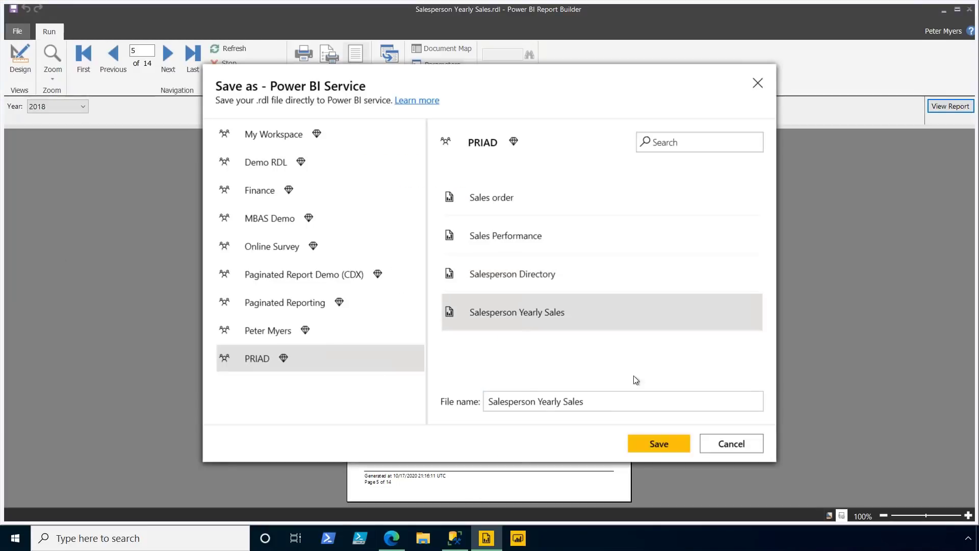
pyautogui.click(659, 443)
pyautogui.click(554, 317)
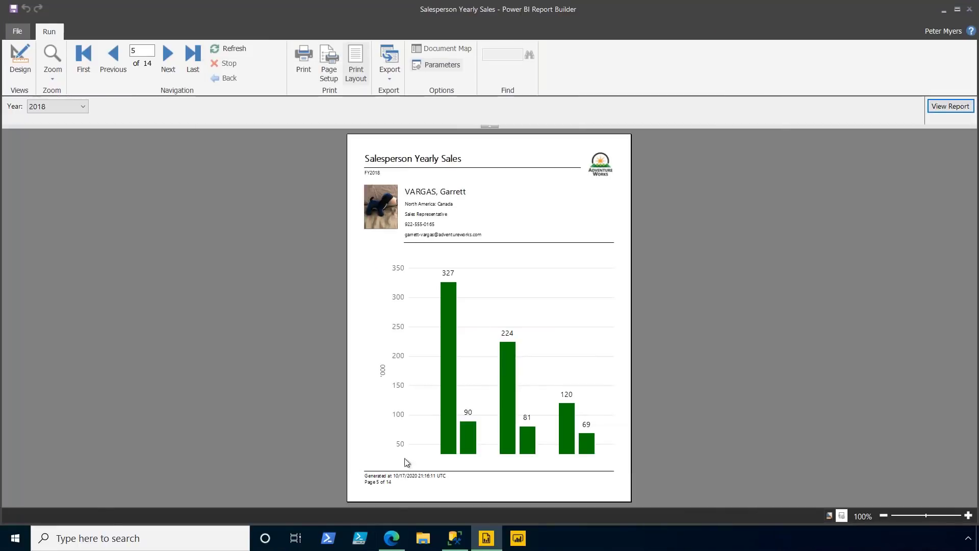
# Open the published Salesperson Yearly Sales report on the Power BI site.
pyautogui.click(392, 538)
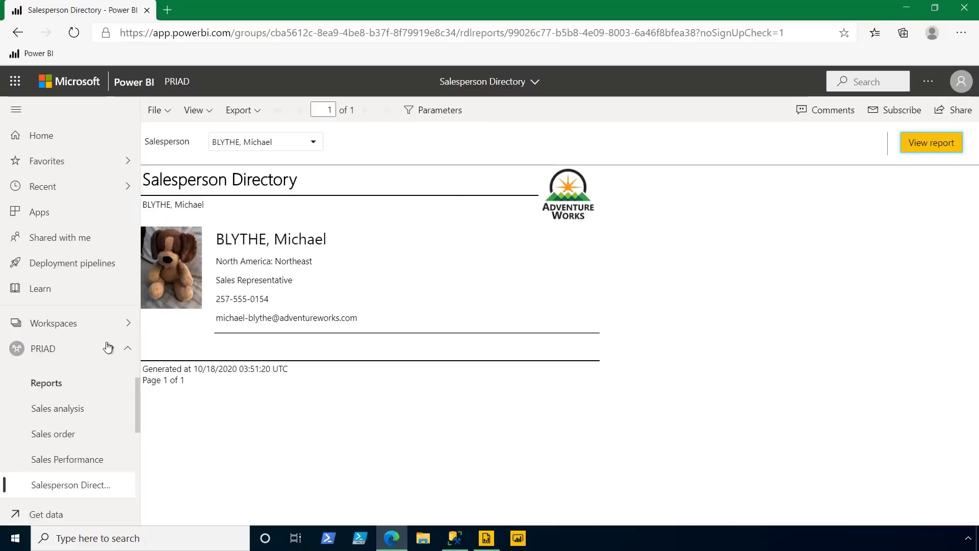
pyautogui.scroll(-1, 68, 476)
pyautogui.click(67, 476)
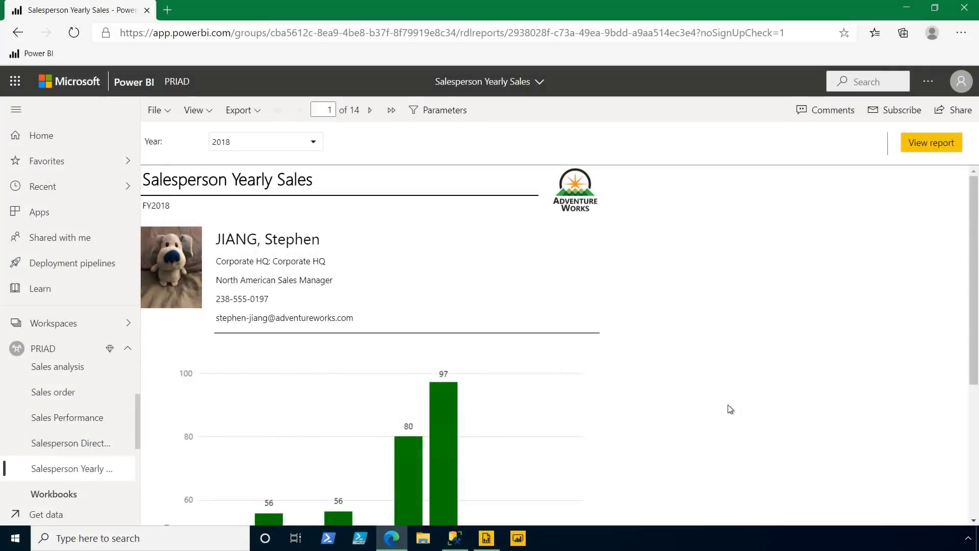
# Change the report's page size to Letter in Page Settings.
pyautogui.click(215, 111)
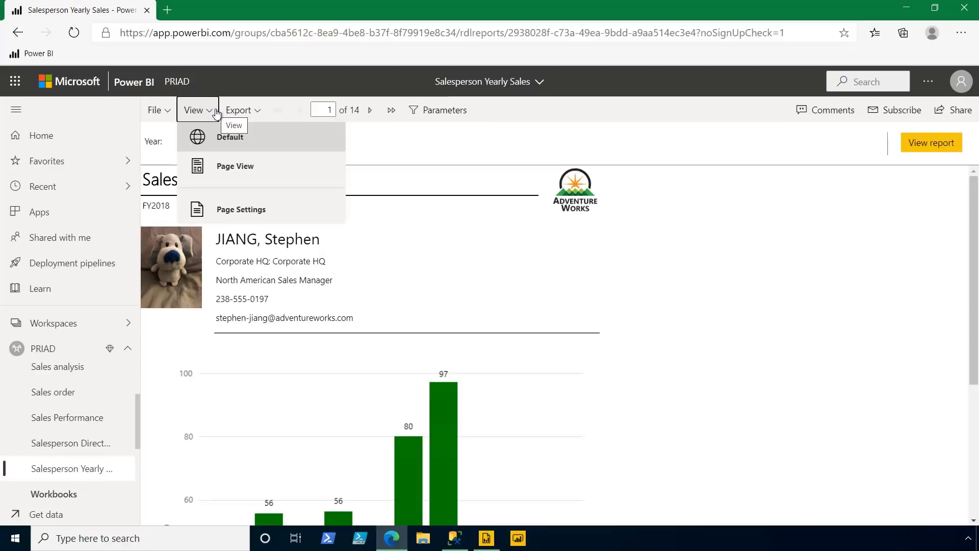
pyautogui.click(300, 220)
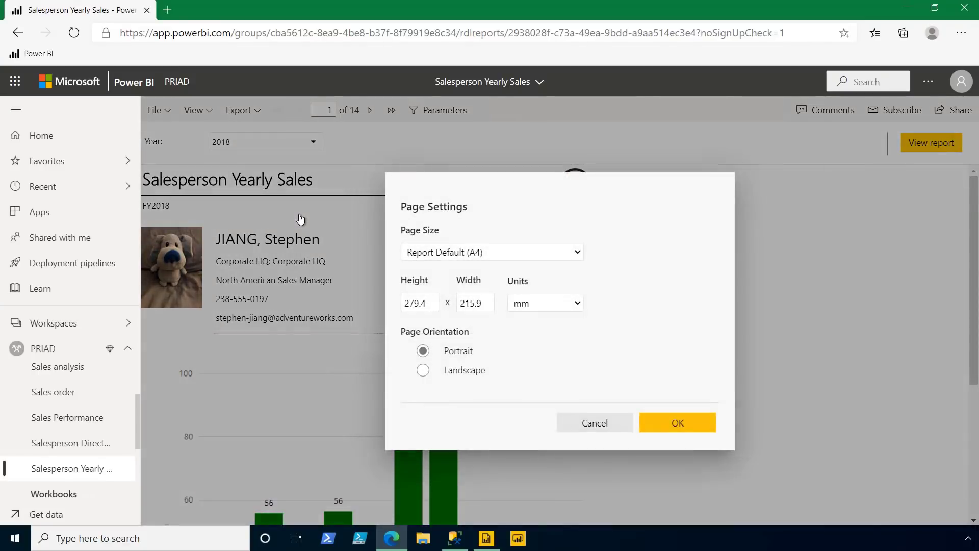
pyautogui.click(576, 253)
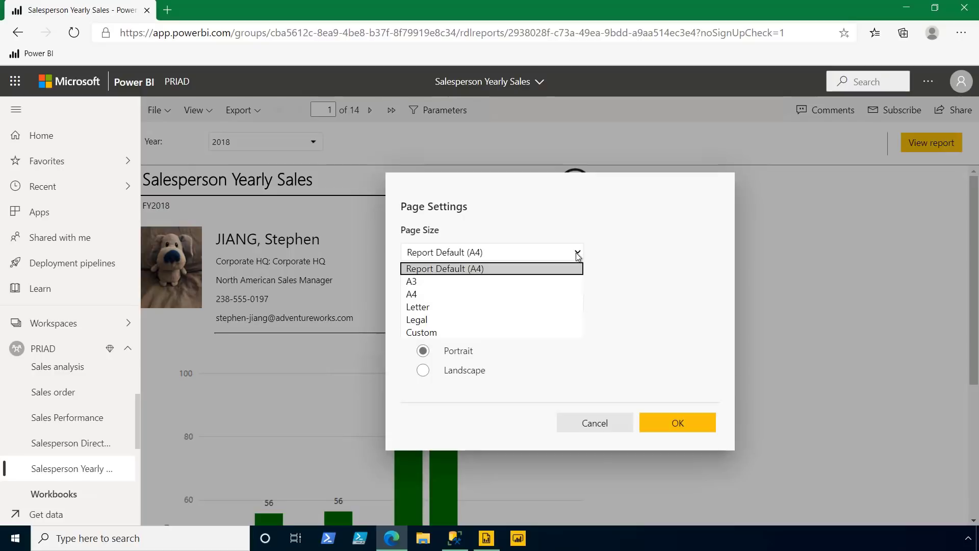
pyautogui.click(424, 310)
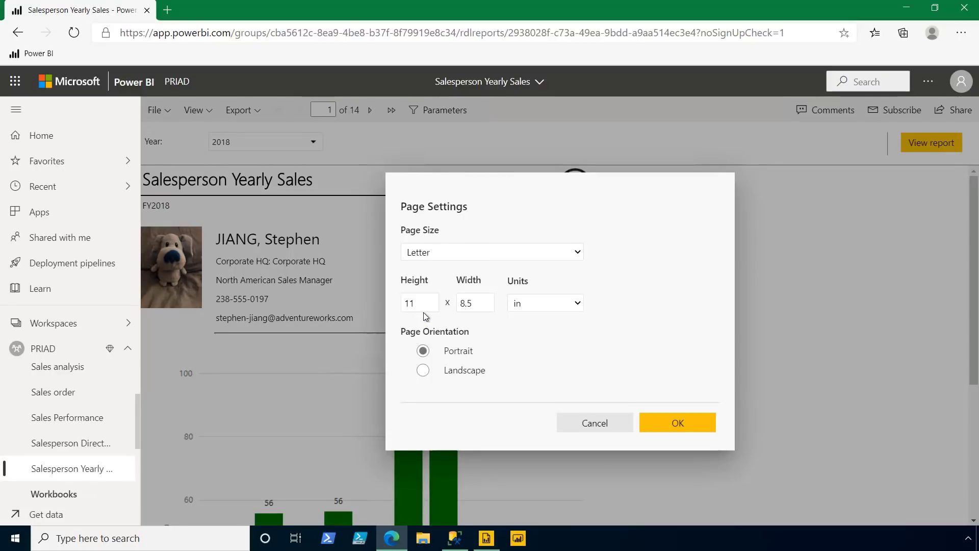
pyautogui.click(681, 422)
# Show the report in Page View, scroll through it, and advance to page 2 of 14.
pyautogui.click(198, 110)
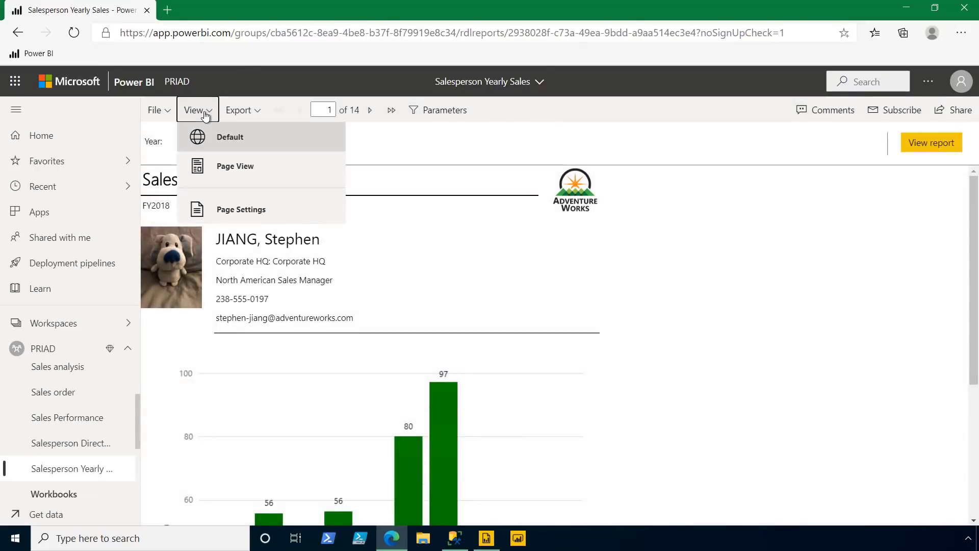
pyautogui.click(302, 168)
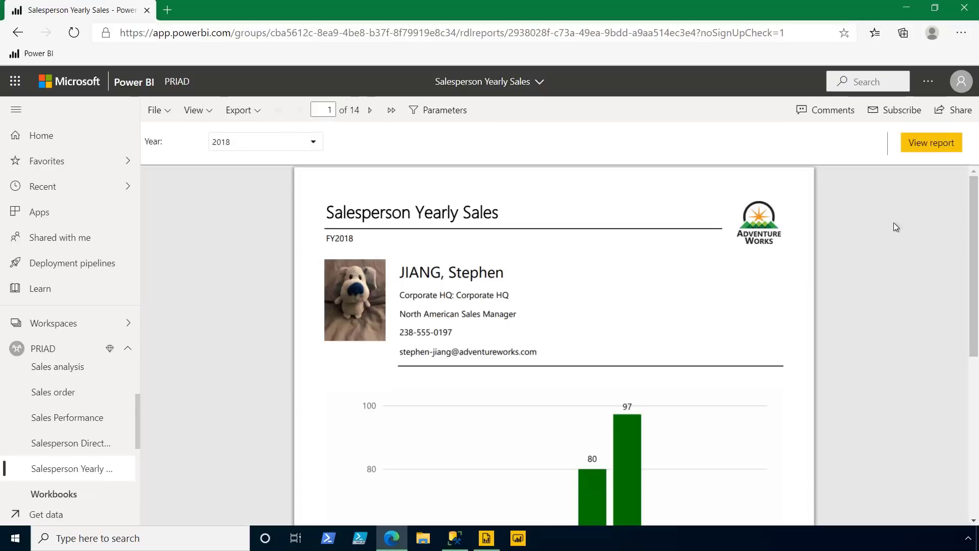
pyautogui.moveTo(974, 209); pyautogui.dragTo(968, 398)
pyautogui.scroll(8, 561, 255)
pyautogui.click(374, 114)
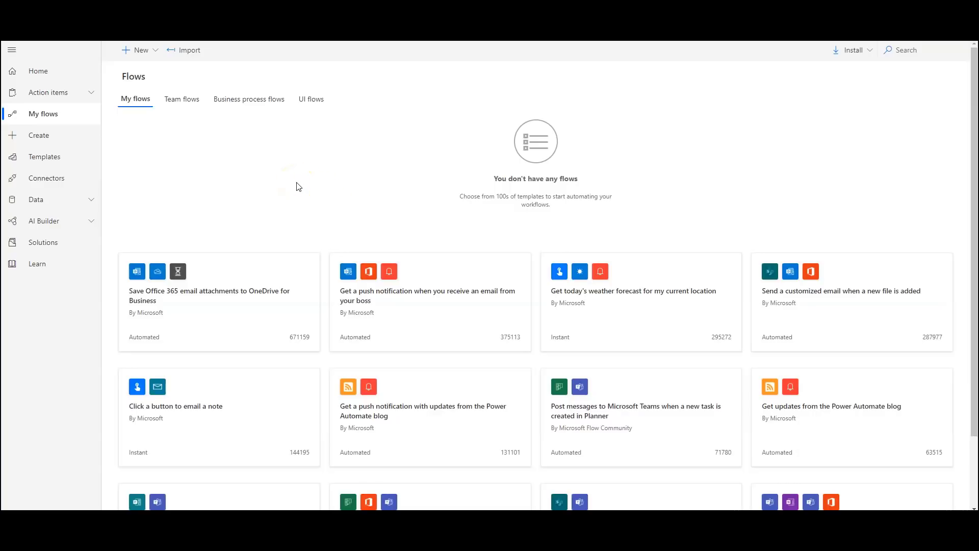
# Search templates for 'paginated' and start the 'Save a Power BI paginated report to OneDrive for Business' flow.
pyautogui.click(143, 52)
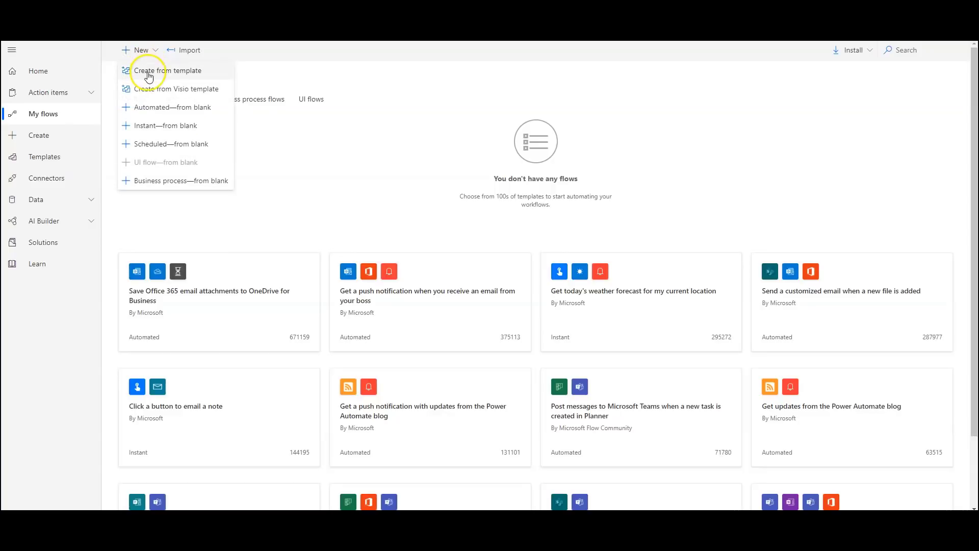
pyautogui.click(146, 68)
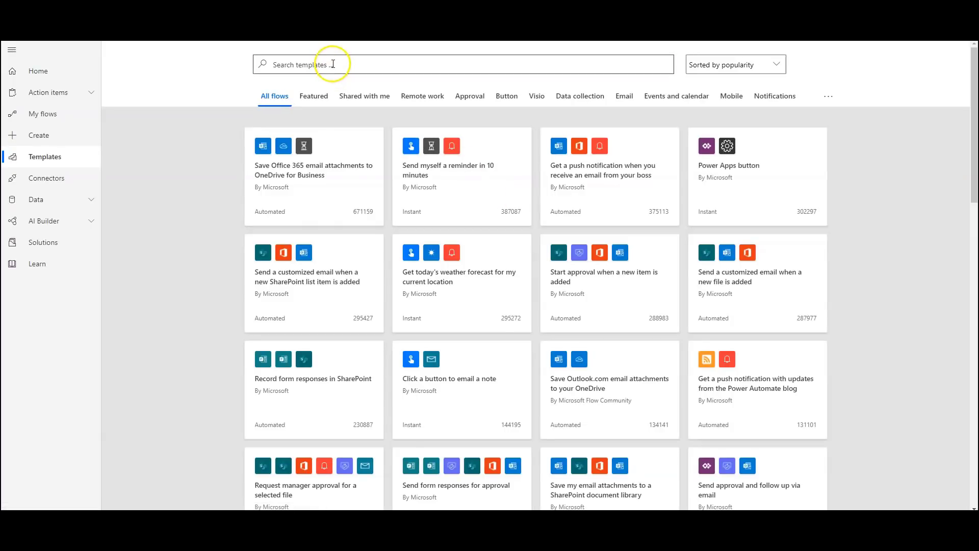
pyautogui.click(332, 64)
pyautogui.write('pa')
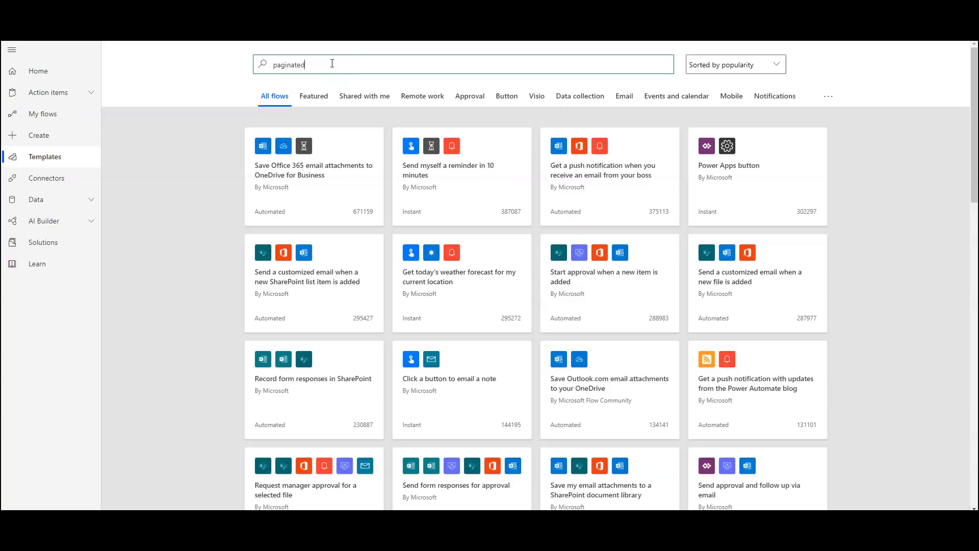
pyautogui.write('ginated')
pyautogui.press('Return')
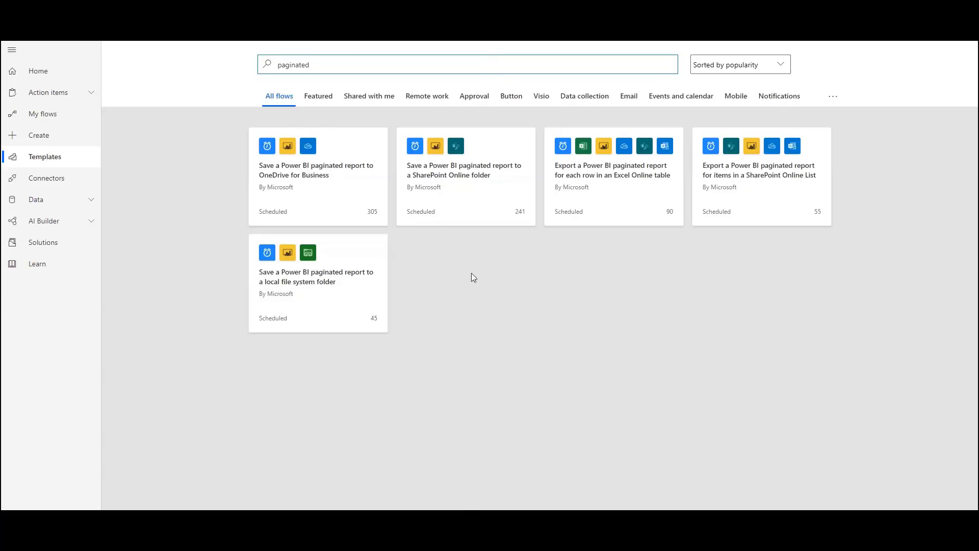
pyautogui.click(317, 189)
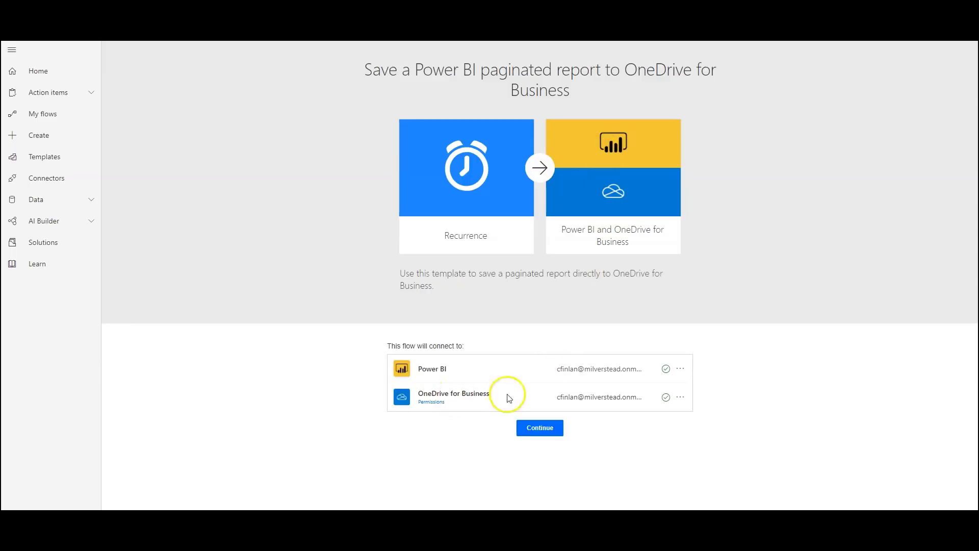
pyautogui.click(535, 432)
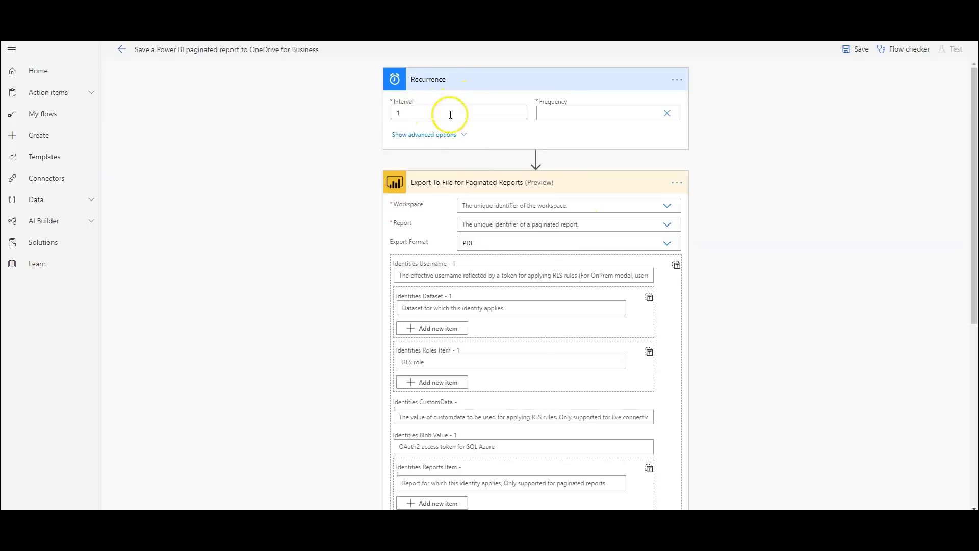
# Make the Recurrence trigger weekly, with time zone Pacific Time (US & Canada).
pyautogui.click(591, 117)
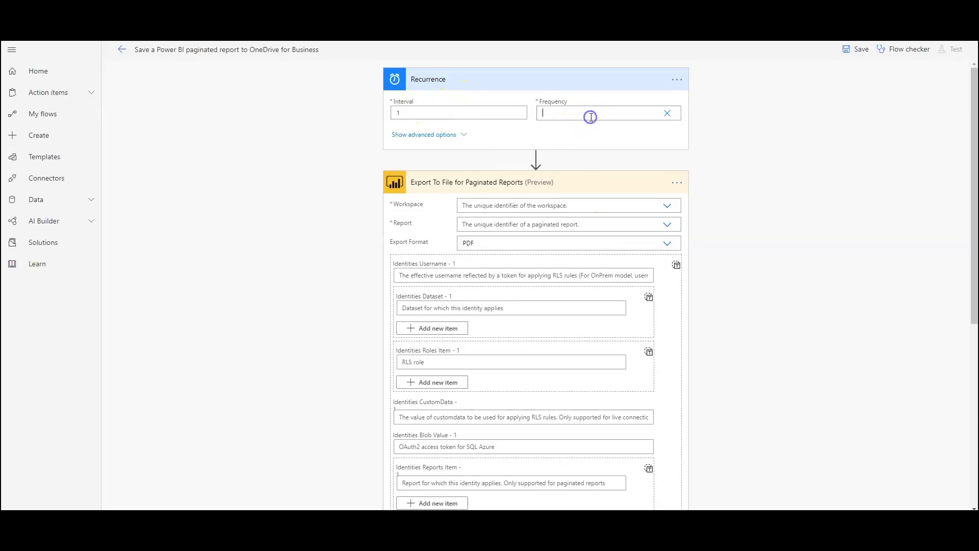
pyautogui.click(666, 113)
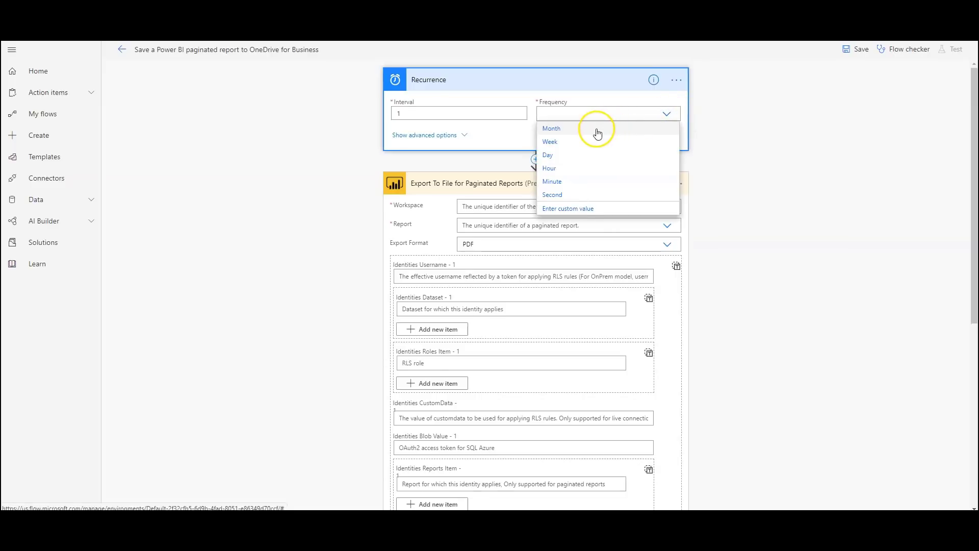
pyautogui.click(561, 142)
pyautogui.click(464, 135)
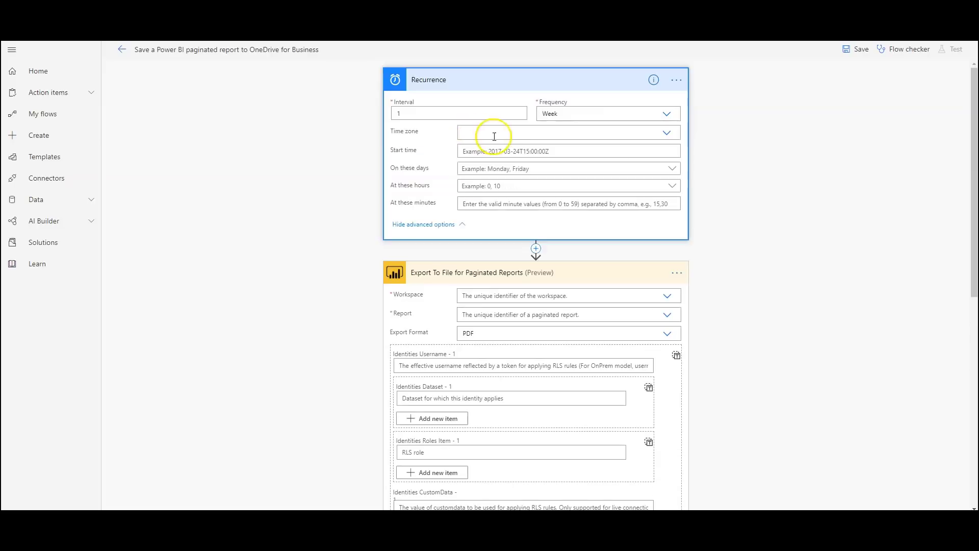
pyautogui.click(666, 132)
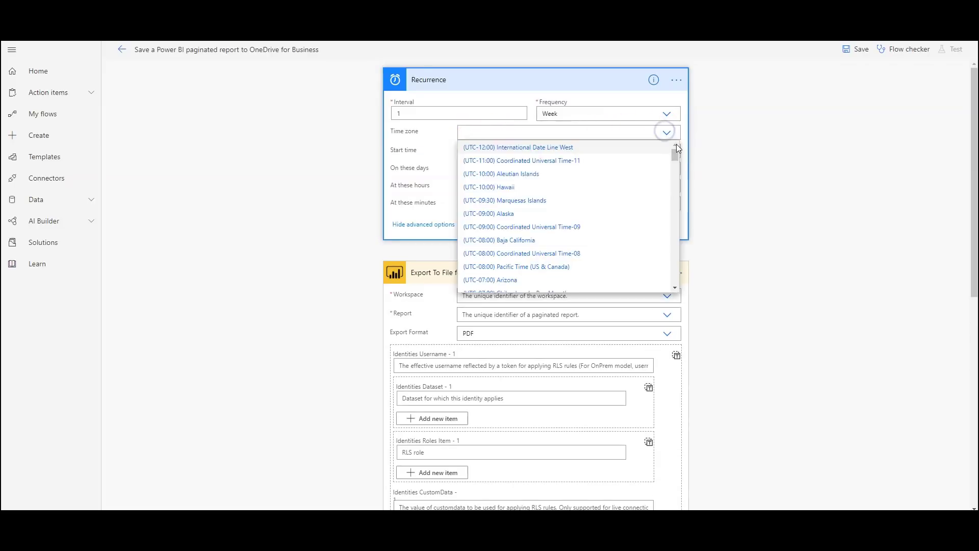
pyautogui.scroll(-1, 601, 219)
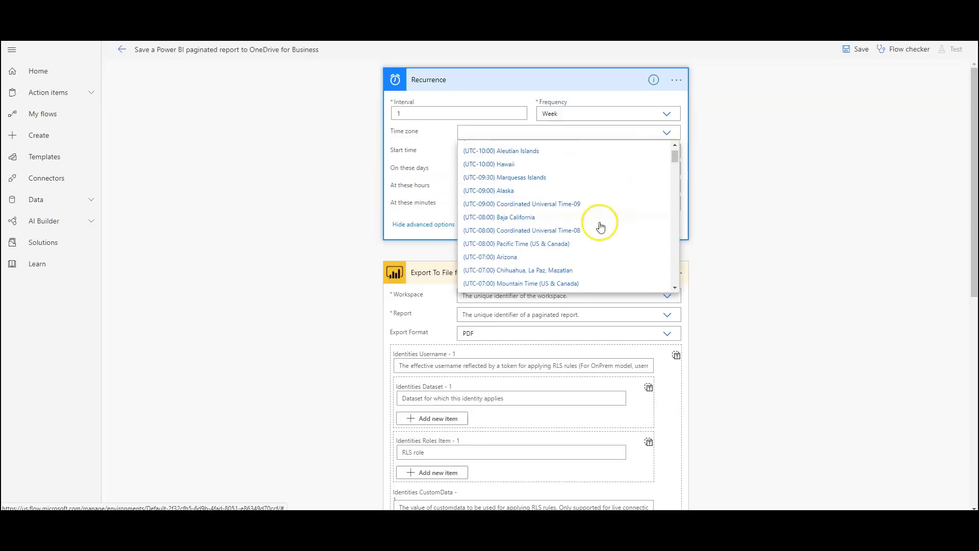
pyautogui.click(564, 244)
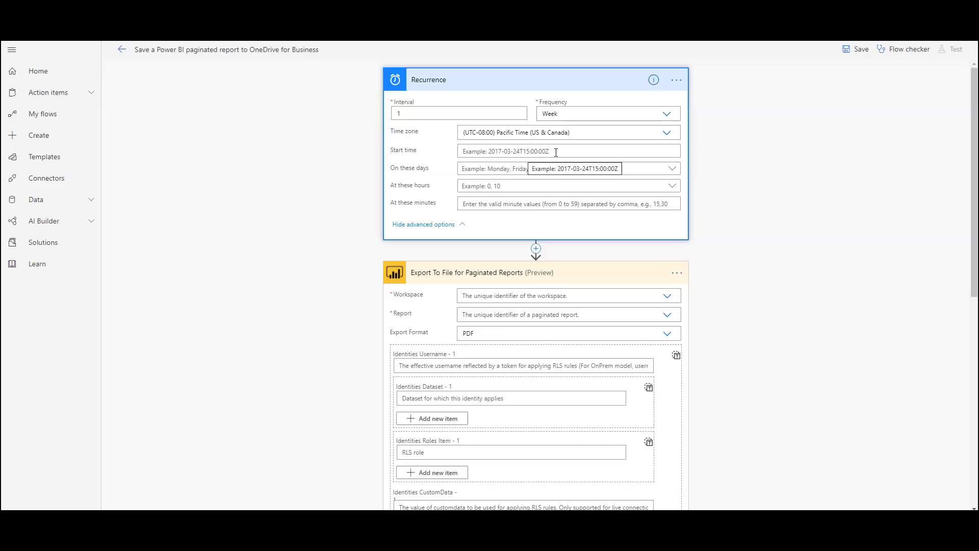
# Schedule the weekly run for Friday at hour 8, minute 15.
pyautogui.click(673, 169)
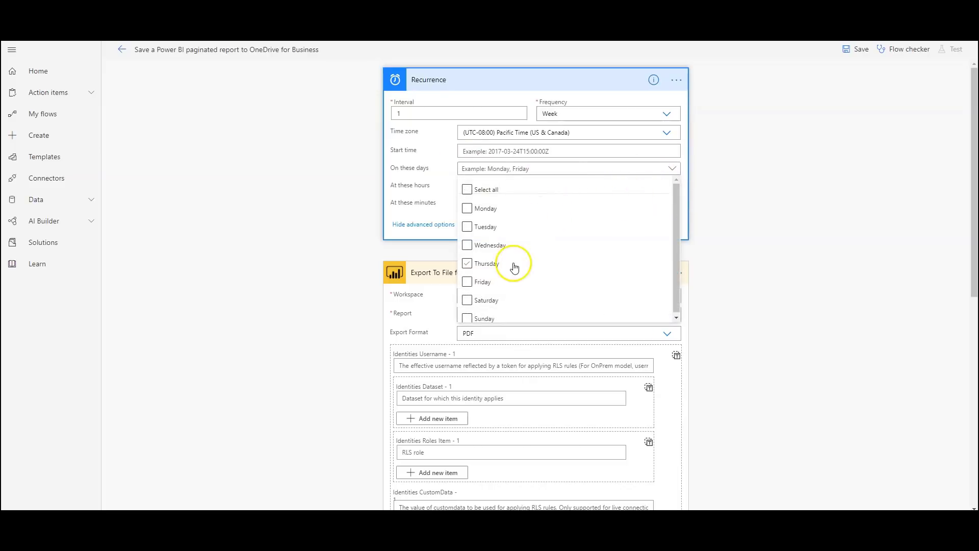
pyautogui.click(482, 279)
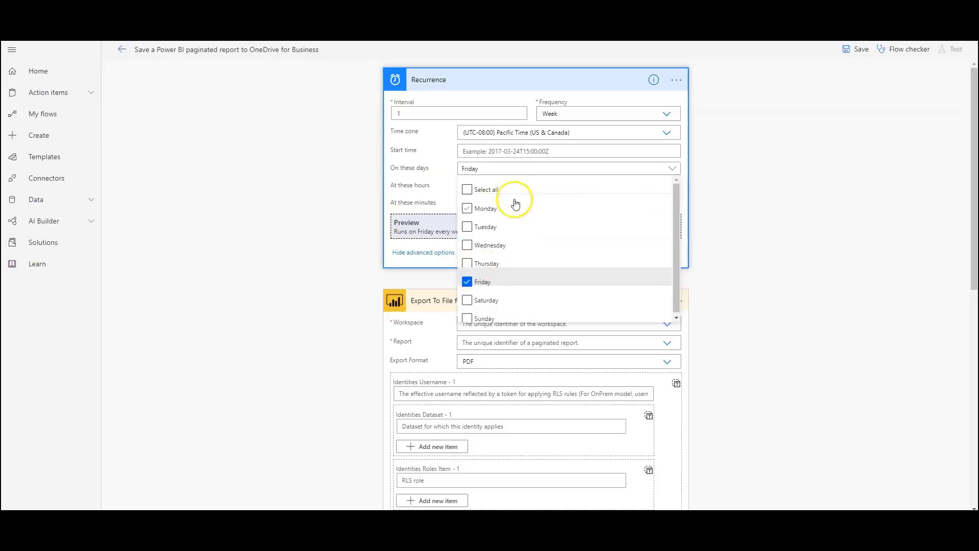
pyautogui.click(408, 188)
pyautogui.click(503, 187)
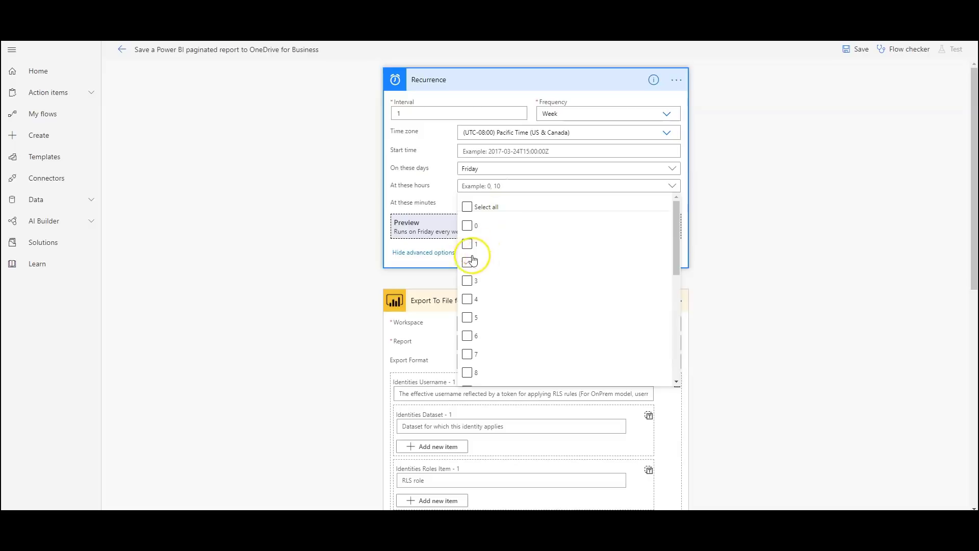
pyautogui.click(467, 372)
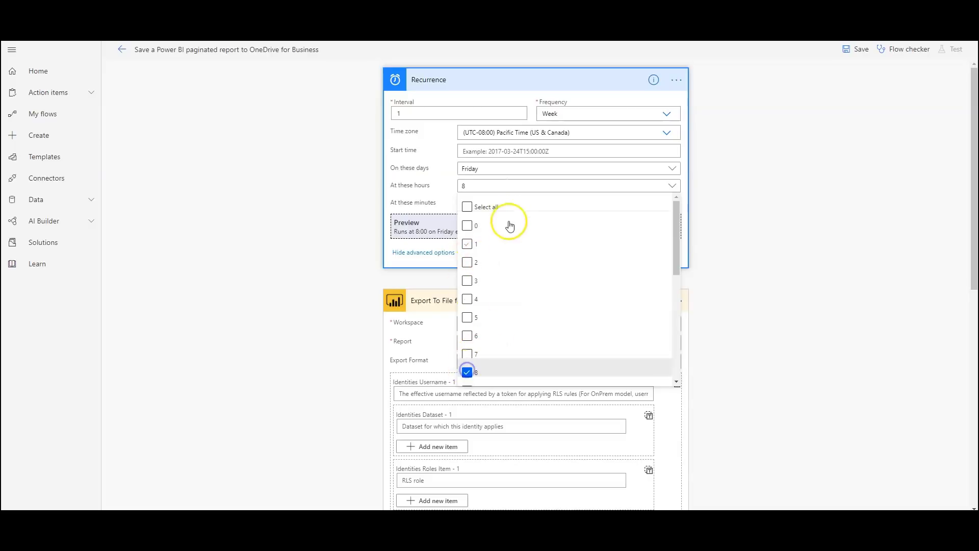
pyautogui.click(455, 195)
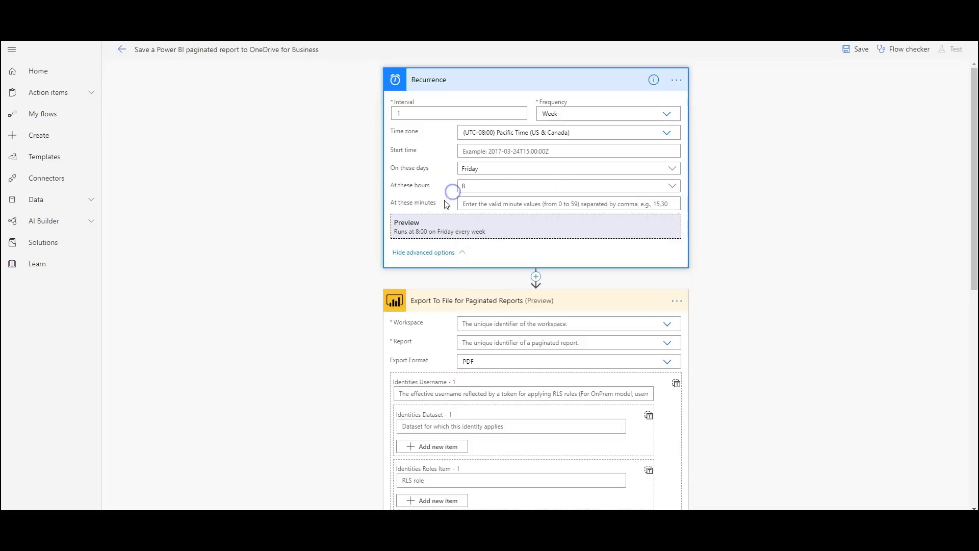
pyautogui.click(548, 208)
pyautogui.write('15')
pyautogui.press('Tab')
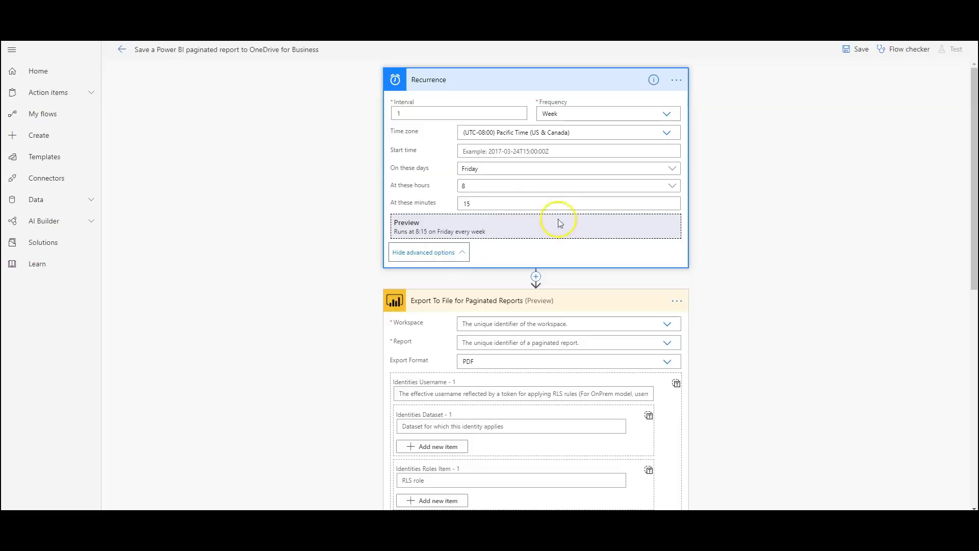
pyautogui.click(672, 185)
pyautogui.moveTo(679, 251); pyautogui.dragTo(682, 185)
pyautogui.click(753, 169)
# Point Export To File at report 'Mickey' in workspace 'Premium per user', keeping PDF format.
pyautogui.scroll(-3, 459, 268)
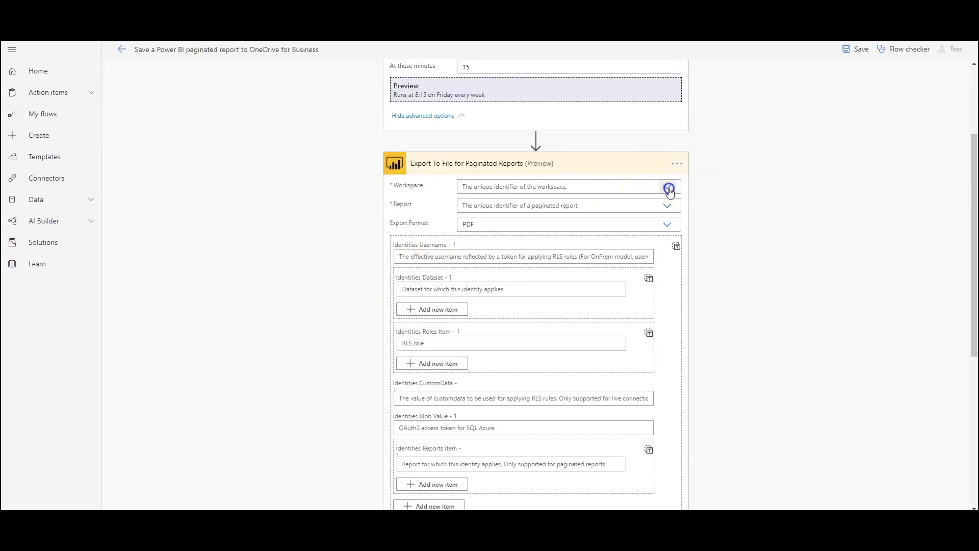
pyautogui.click(667, 187)
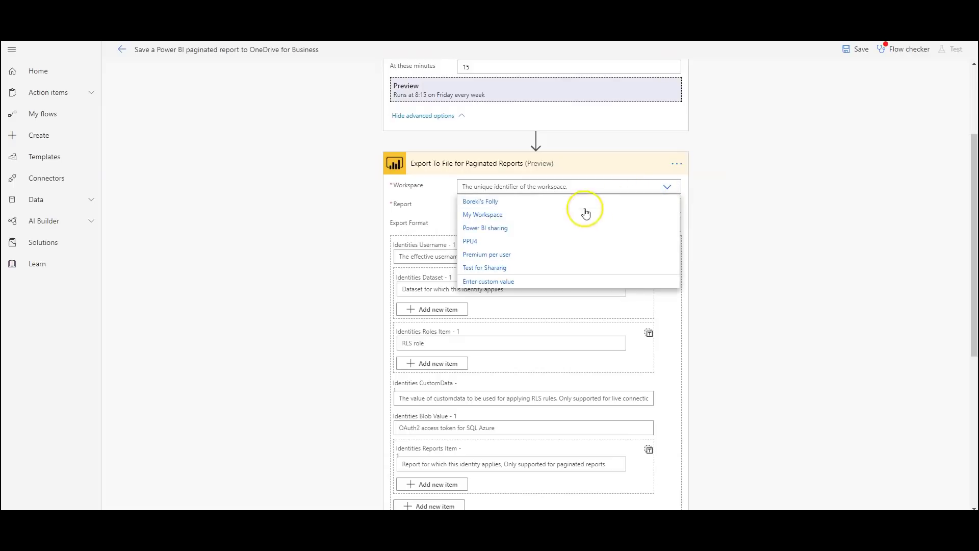
pyautogui.click(501, 258)
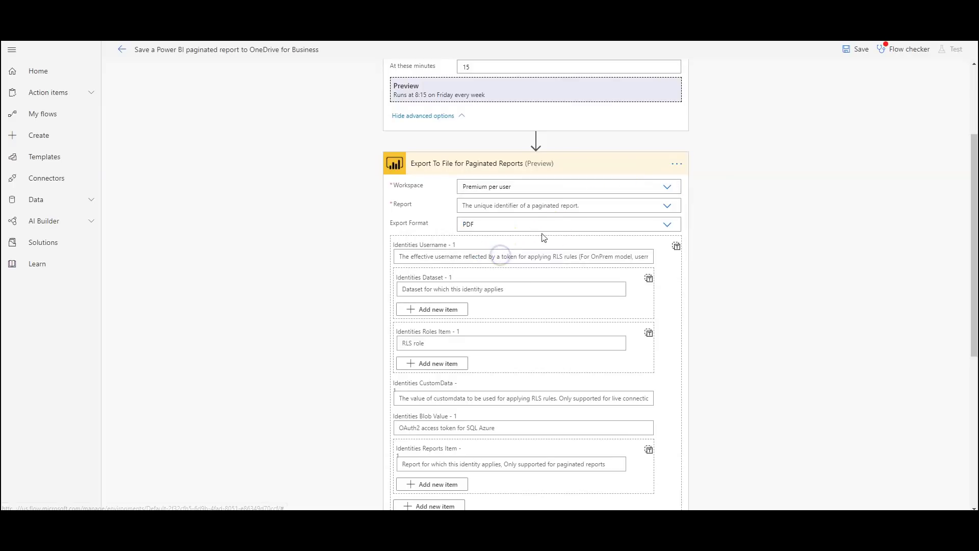
pyautogui.click(667, 205)
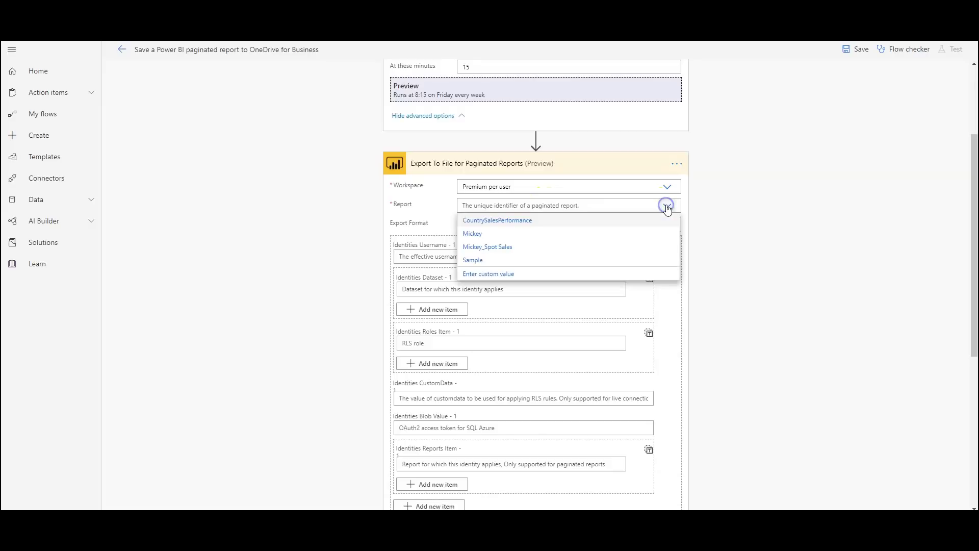
pyautogui.click(480, 234)
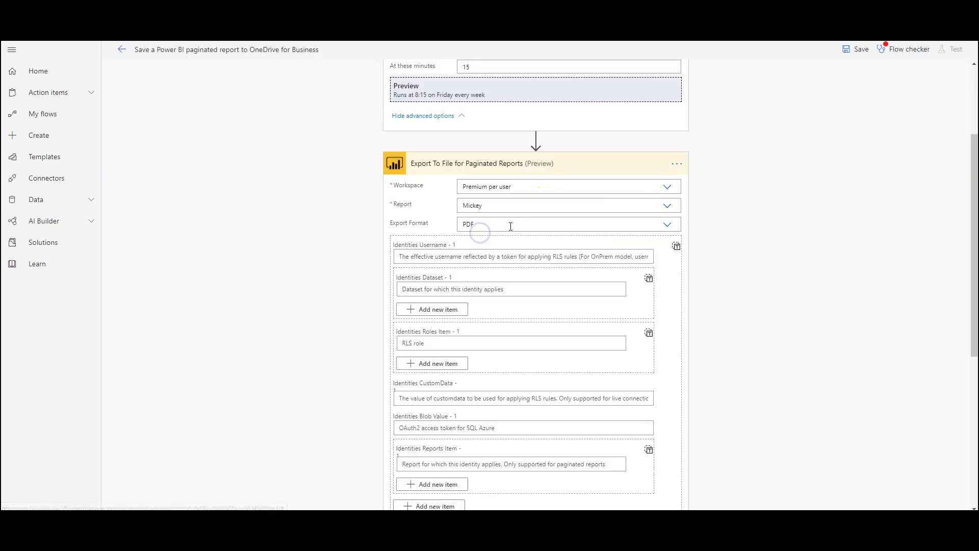
pyautogui.click(667, 225)
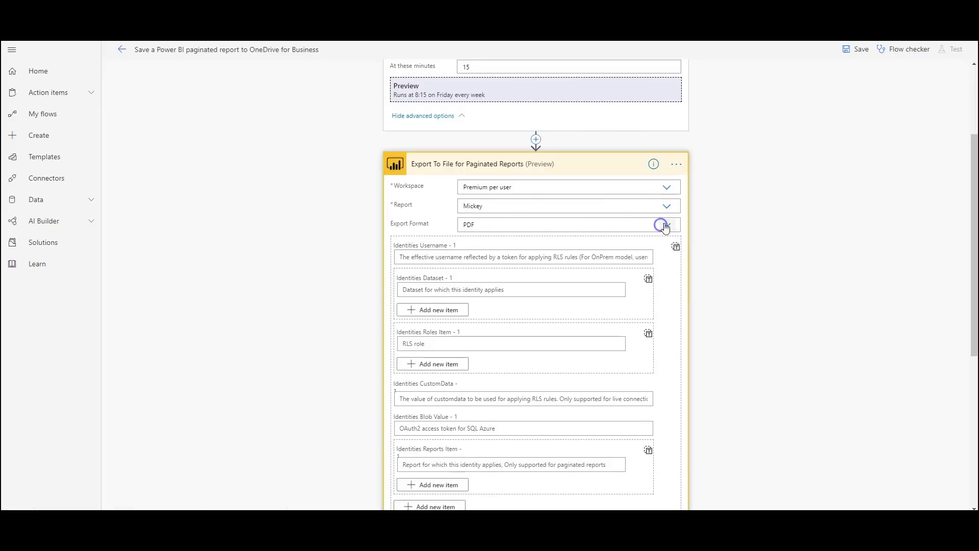
pyautogui.click(724, 217)
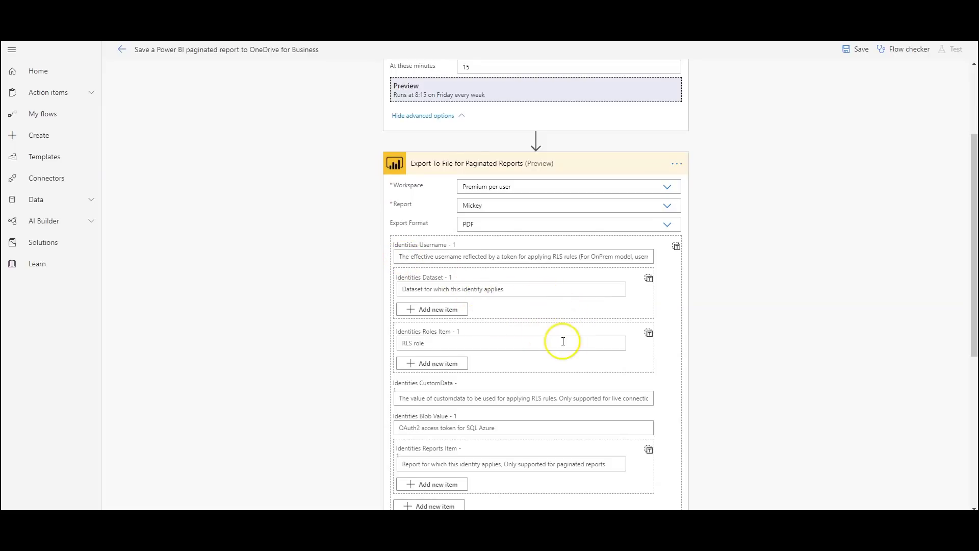
pyautogui.scroll(-3, 566, 341)
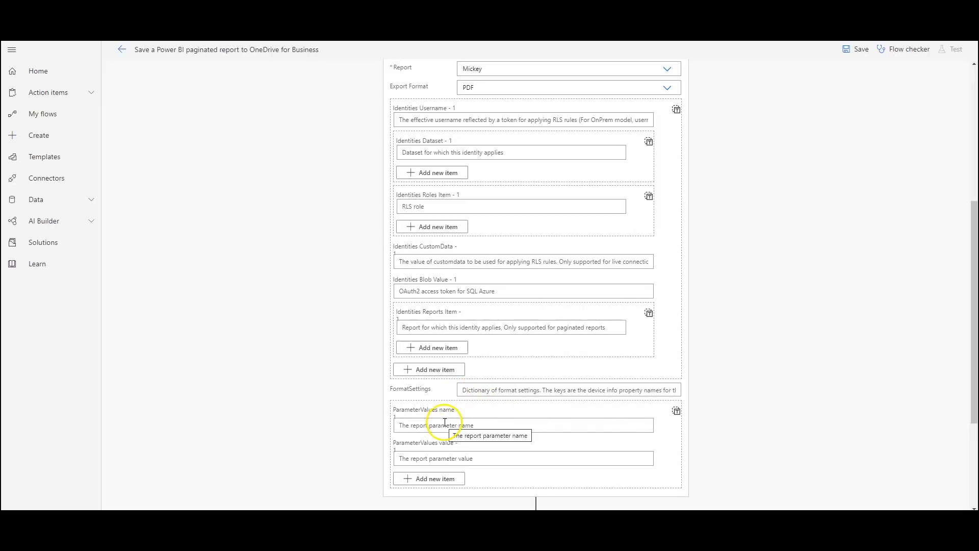
pyautogui.scroll(-3, 456, 408)
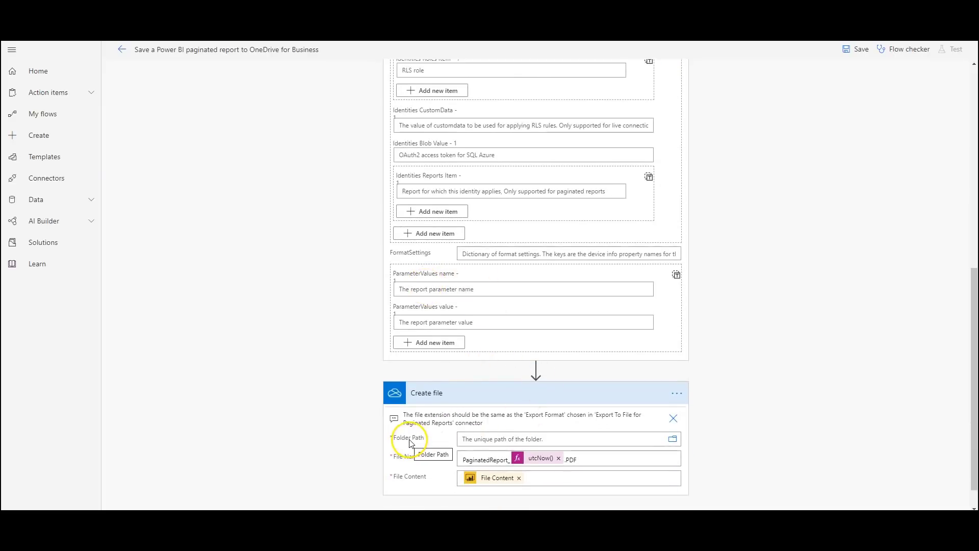
# Set the Create file destination folder to /Documents in OneDrive.
pyautogui.scroll(-1, 429, 408)
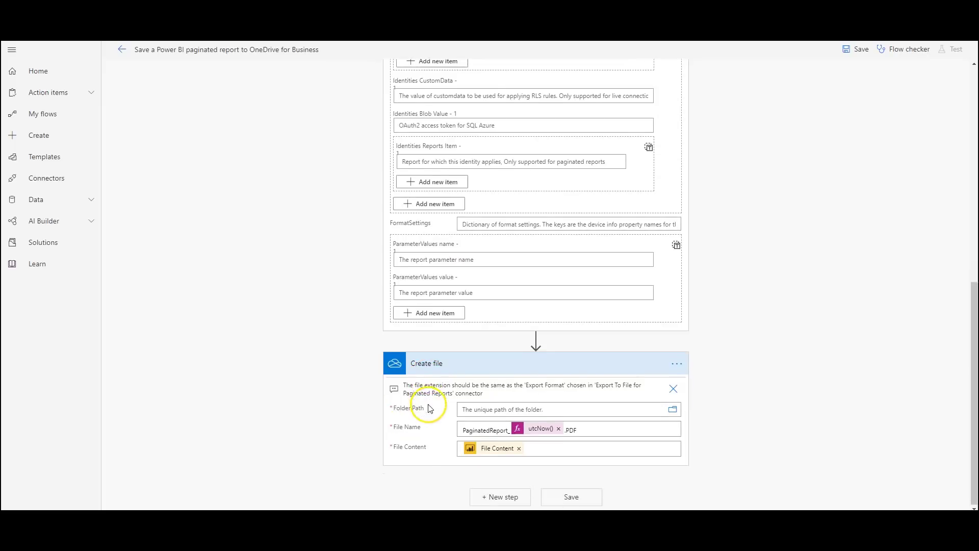
pyautogui.click(672, 409)
pyautogui.click(830, 432)
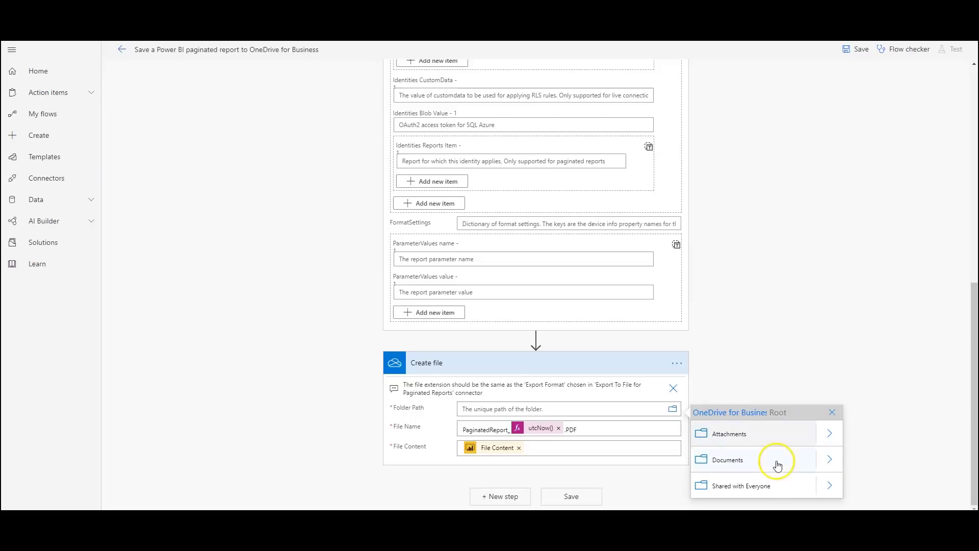
pyautogui.click(720, 463)
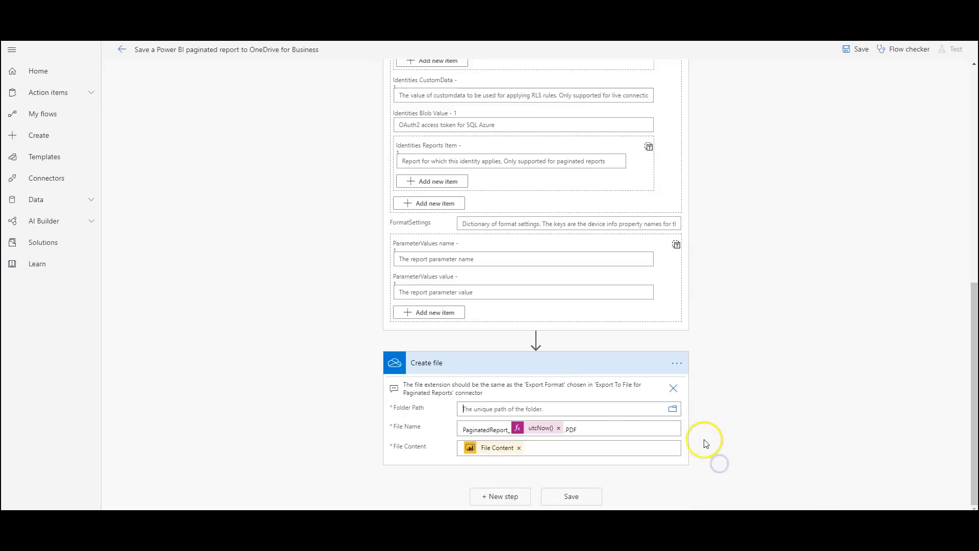
pyautogui.click(762, 368)
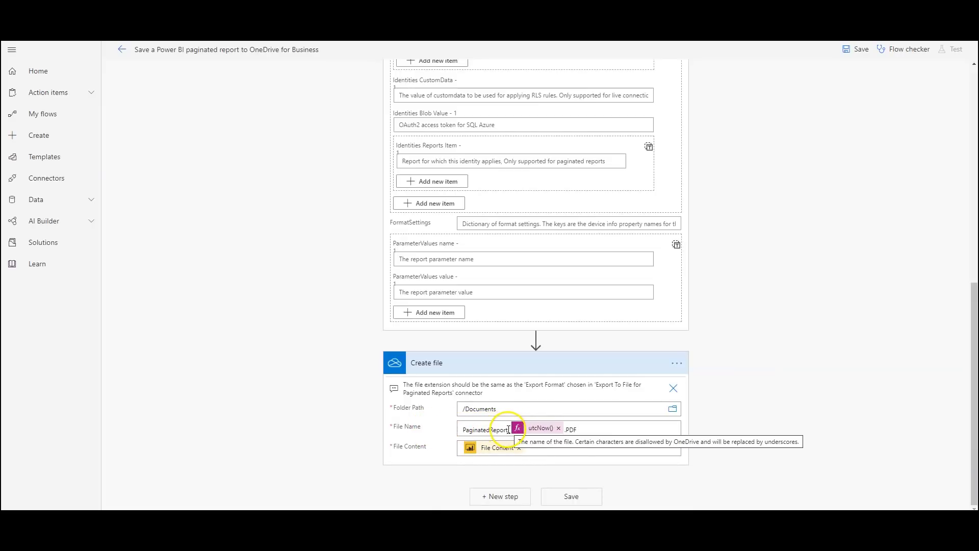
# Replace the 'PaginatedReport_' file name prefix with 'Mickey_'.
pyautogui.moveTo(509, 429); pyautogui.dragTo(428, 432)
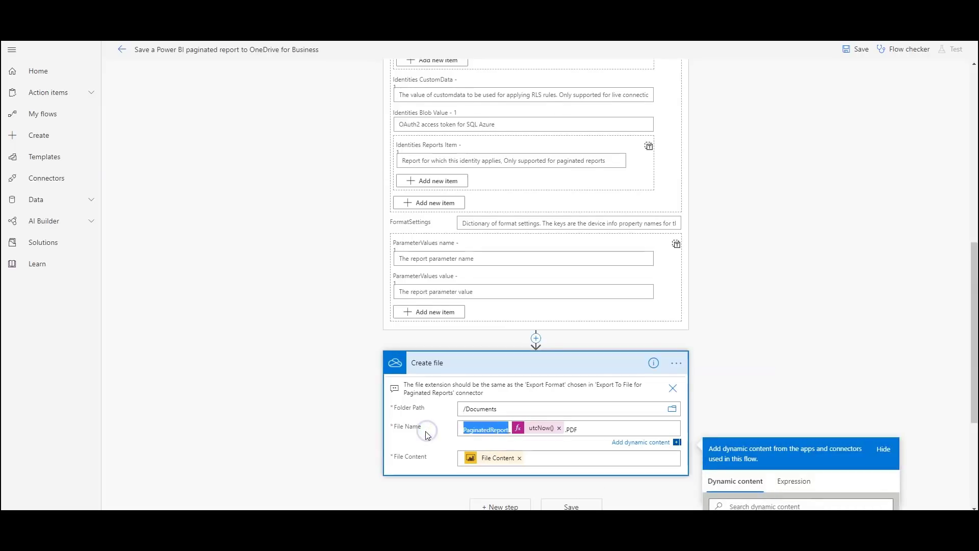
pyautogui.write('Mick')
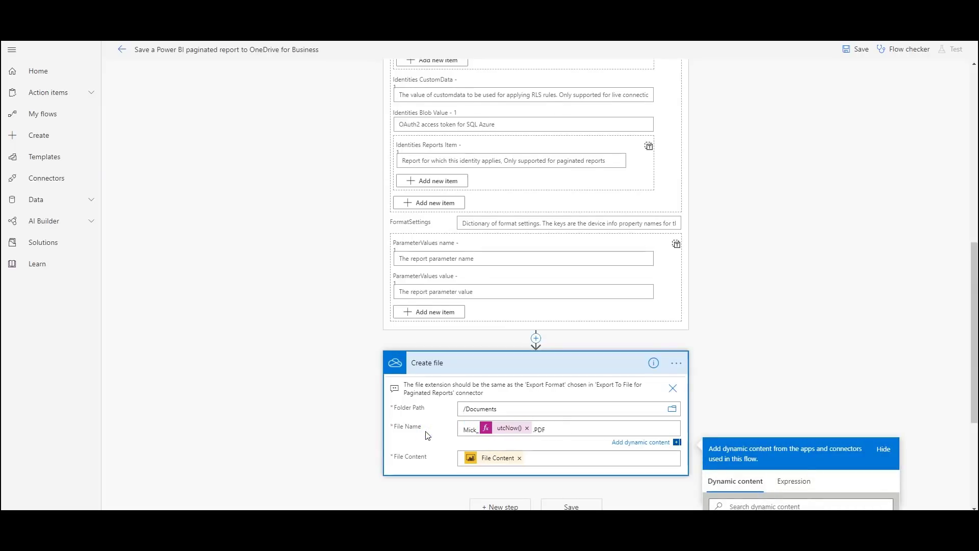
pyautogui.write('ey')
pyautogui.click(857, 293)
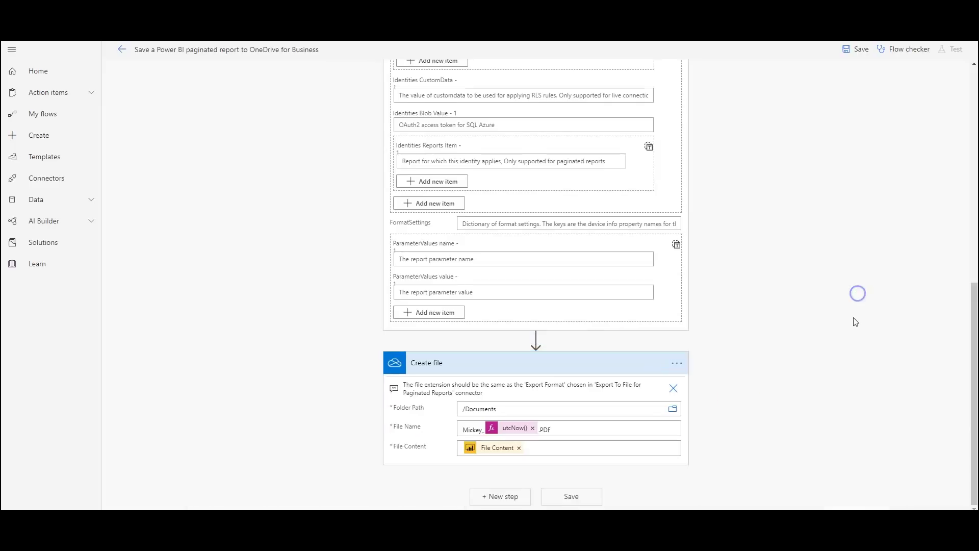
# Save the flow and return to its details page.
pyautogui.click(582, 497)
pyautogui.click(123, 50)
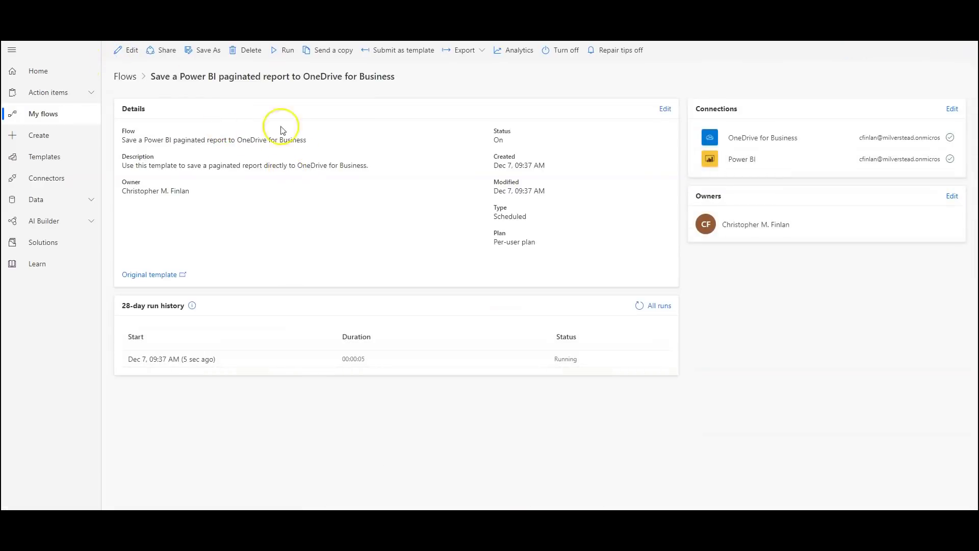